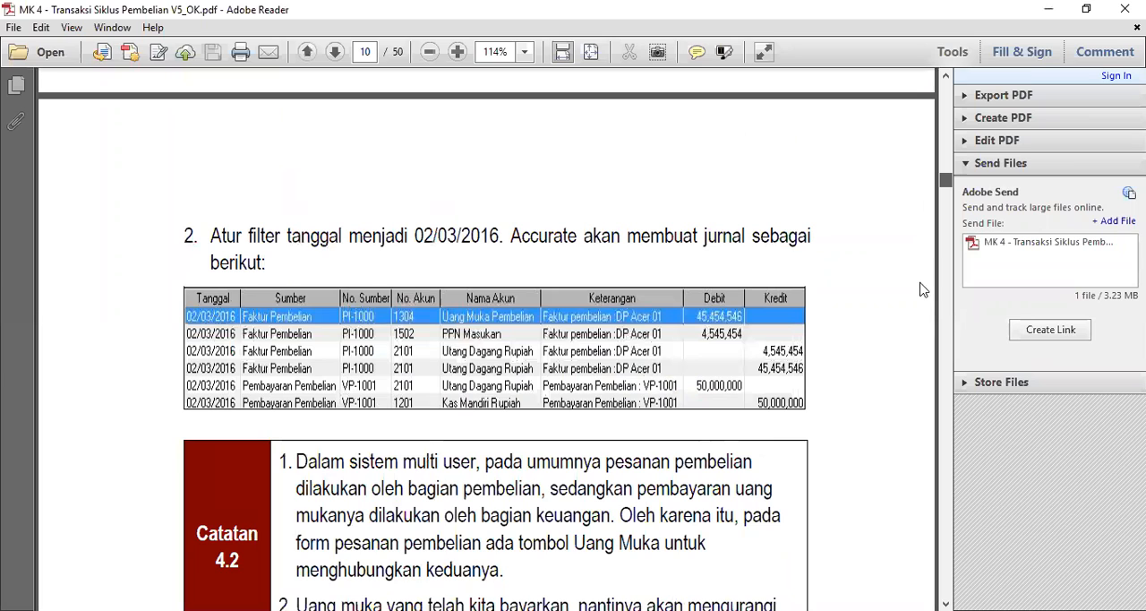
Go to section 4.6 on purchase payments in the PDF module and examine the form's fields and the 4.6.1 cash purchase example
{"action": "left_click_drag", "start_coordinate": [925, 351], "coordinate": [928, 419]}
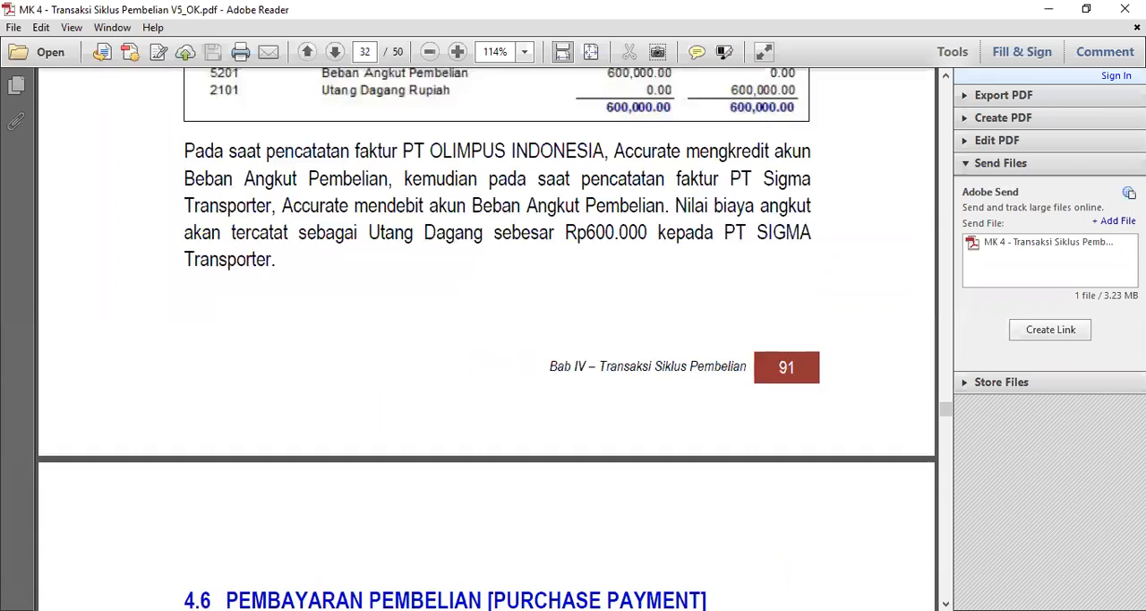
{"action": "scroll", "coordinate": [487, 340], "scroll_direction": "down", "scroll_amount": 3}
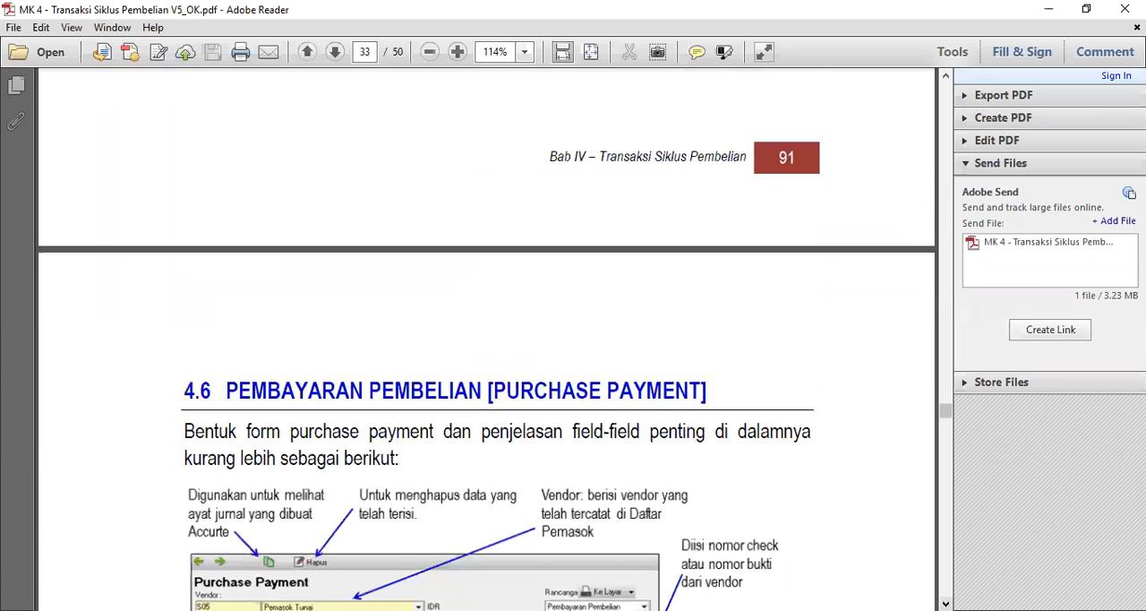
{"action": "scroll", "coordinate": [487, 341], "scroll_direction": "down", "scroll_amount": 1}
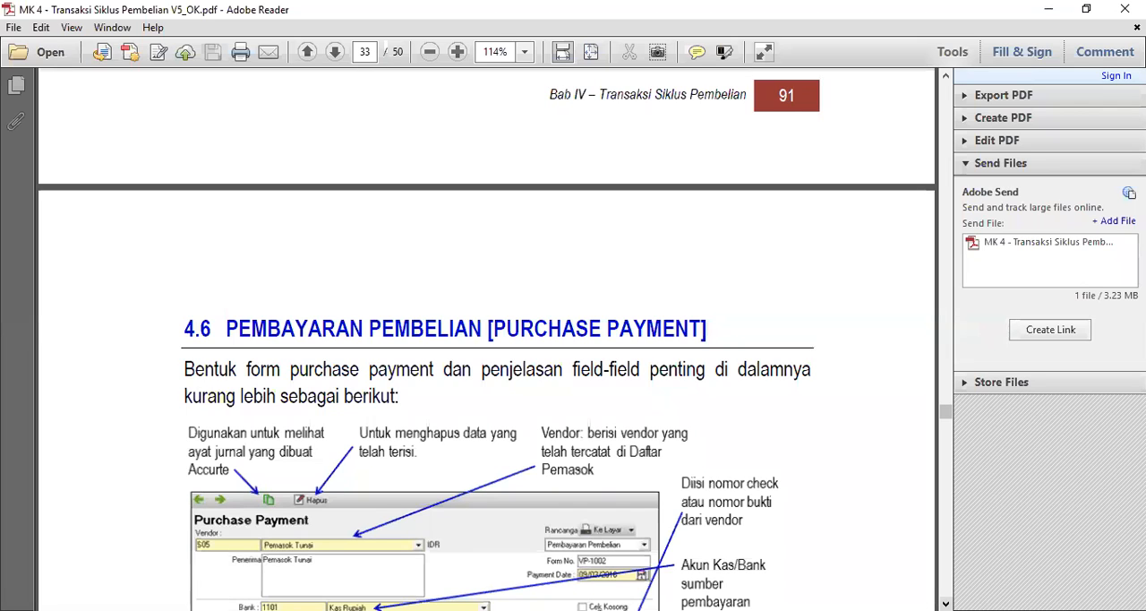
{"action": "scroll", "coordinate": [495, 338], "scroll_direction": "down", "scroll_amount": 4}
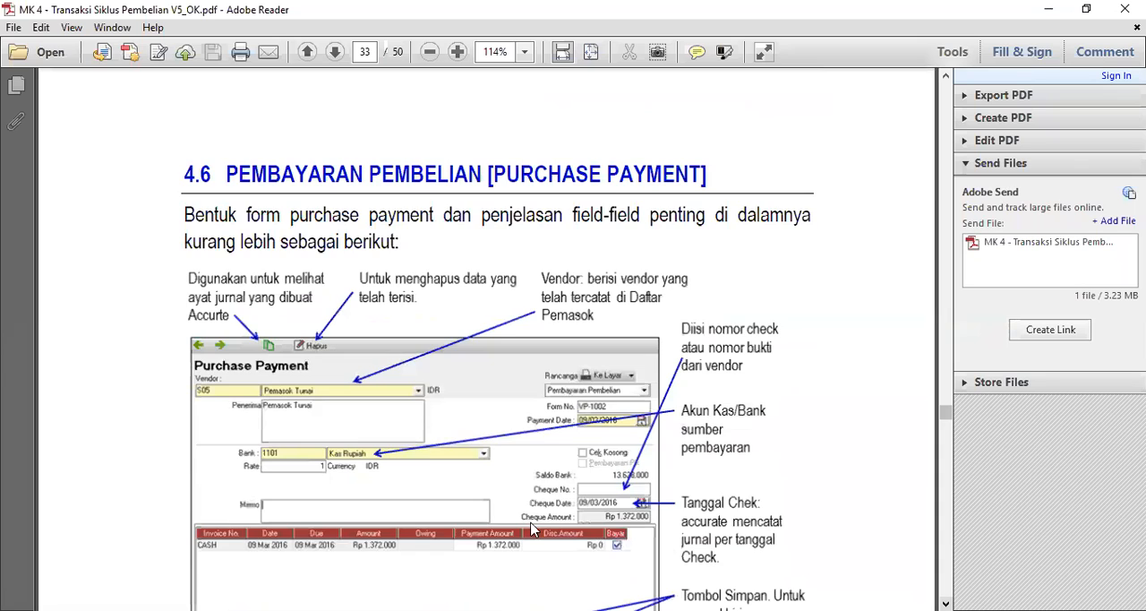
{"action": "scroll", "coordinate": [390, 434], "scroll_direction": "down", "scroll_amount": 6}
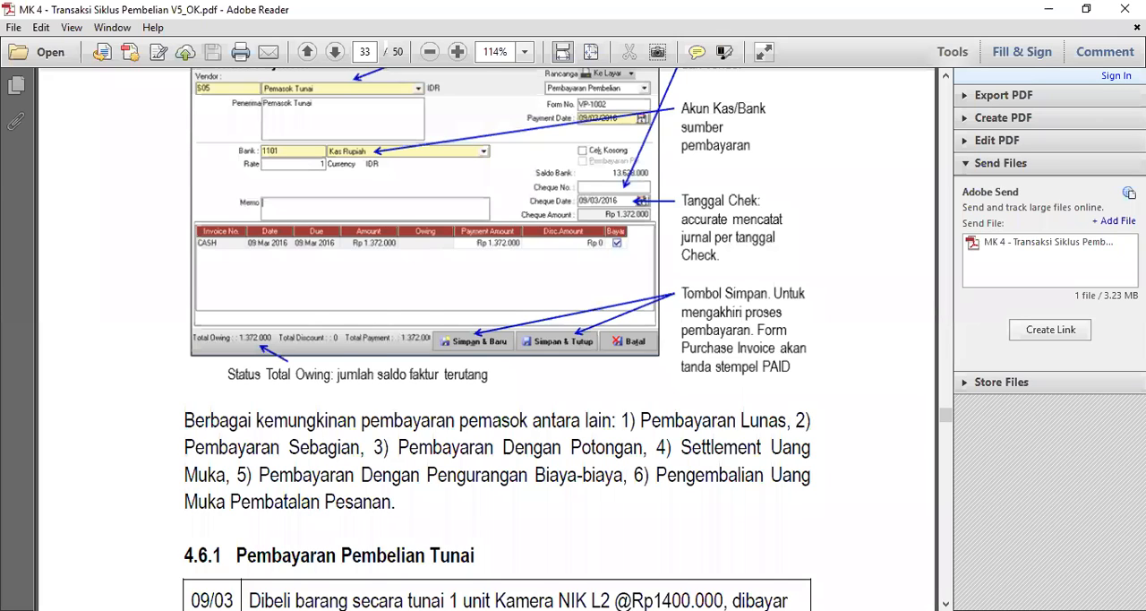
{"action": "scroll", "coordinate": [497, 341], "scroll_direction": "down", "scroll_amount": 3}
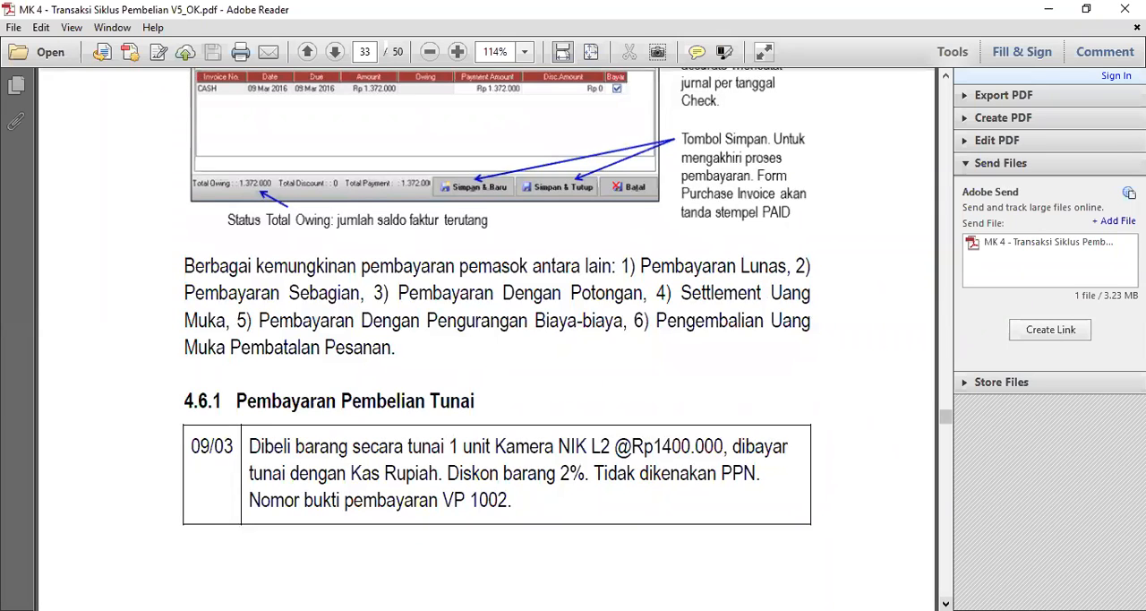
{"action": "scroll", "coordinate": [497, 341], "scroll_direction": "down", "scroll_amount": 1}
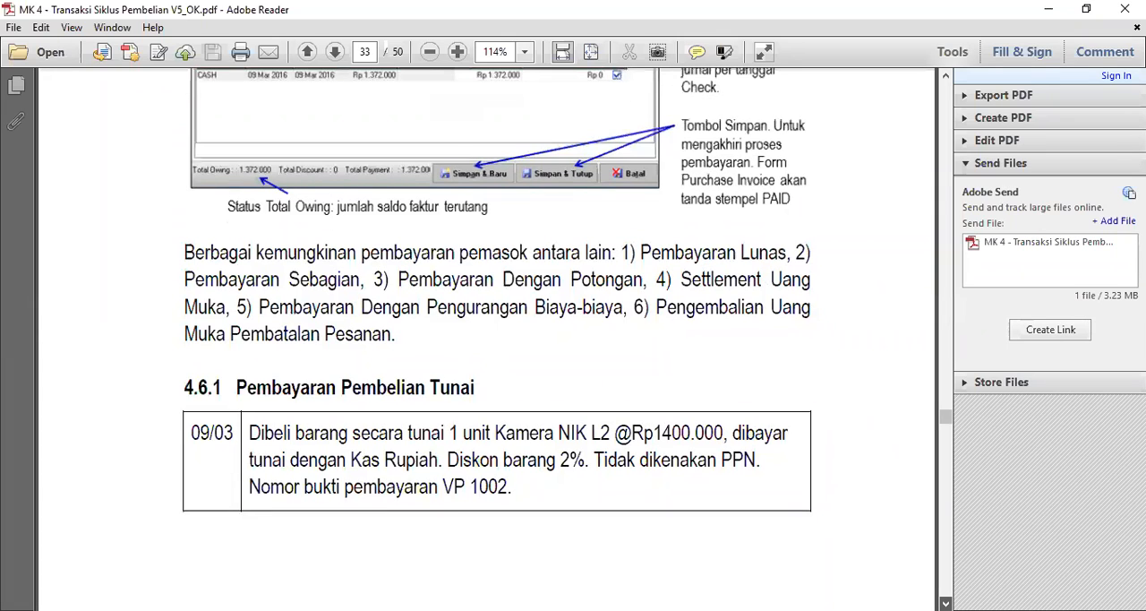
{"action": "scroll", "coordinate": [497, 340], "scroll_direction": "down", "scroll_amount": 2}
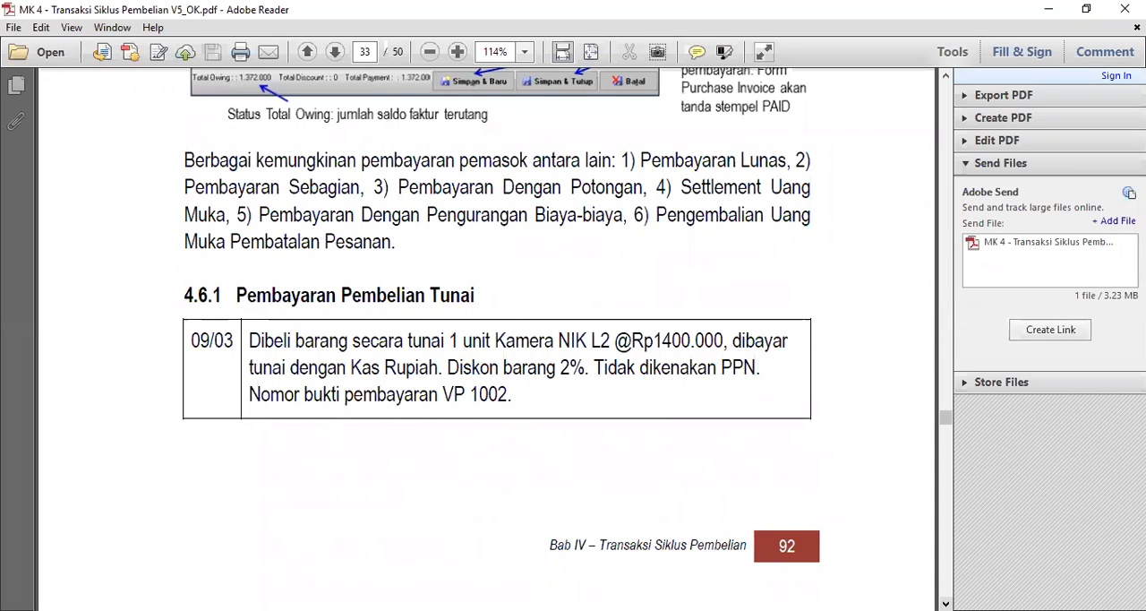
{"action": "scroll", "coordinate": [497, 340], "scroll_direction": "down", "scroll_amount": 12}
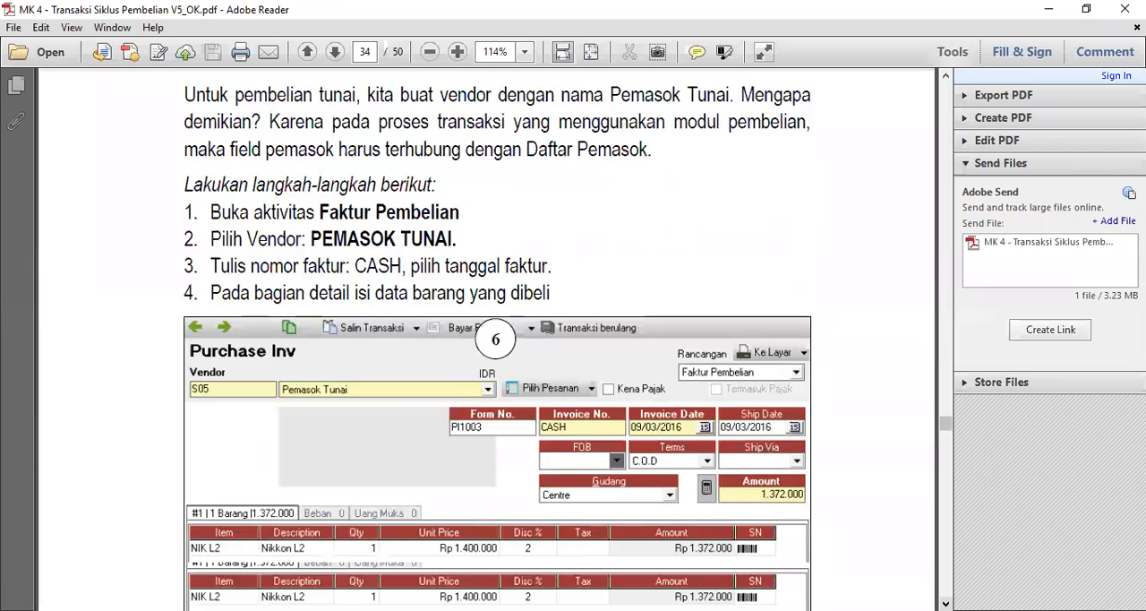
{"action": "scroll", "coordinate": [497, 340], "scroll_direction": "down", "scroll_amount": 10}
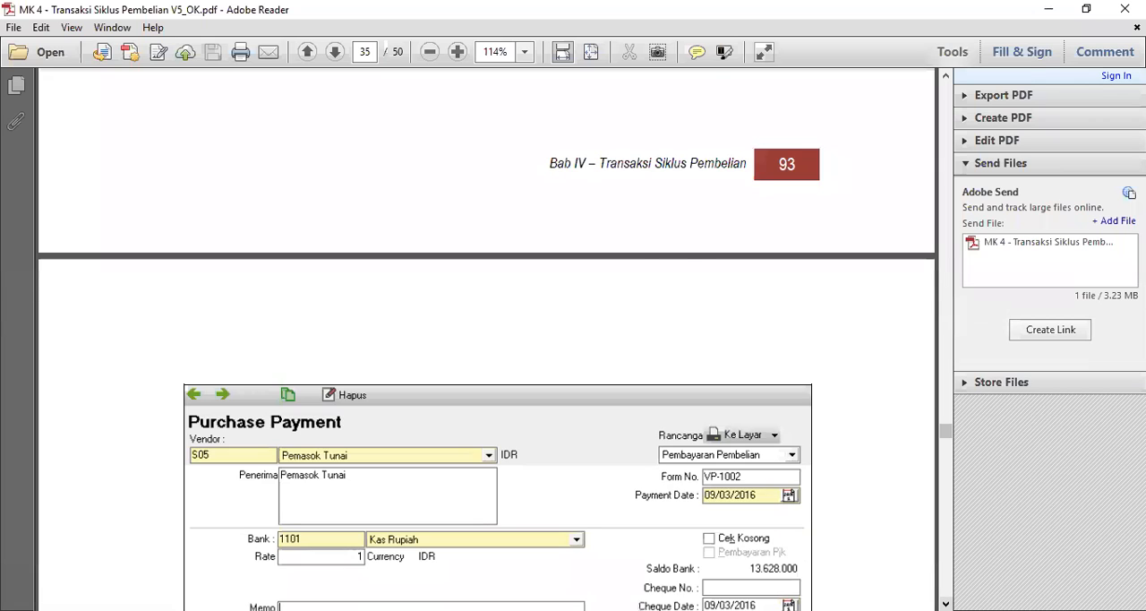
{"action": "scroll", "coordinate": [486, 338], "scroll_direction": "down", "scroll_amount": 8}
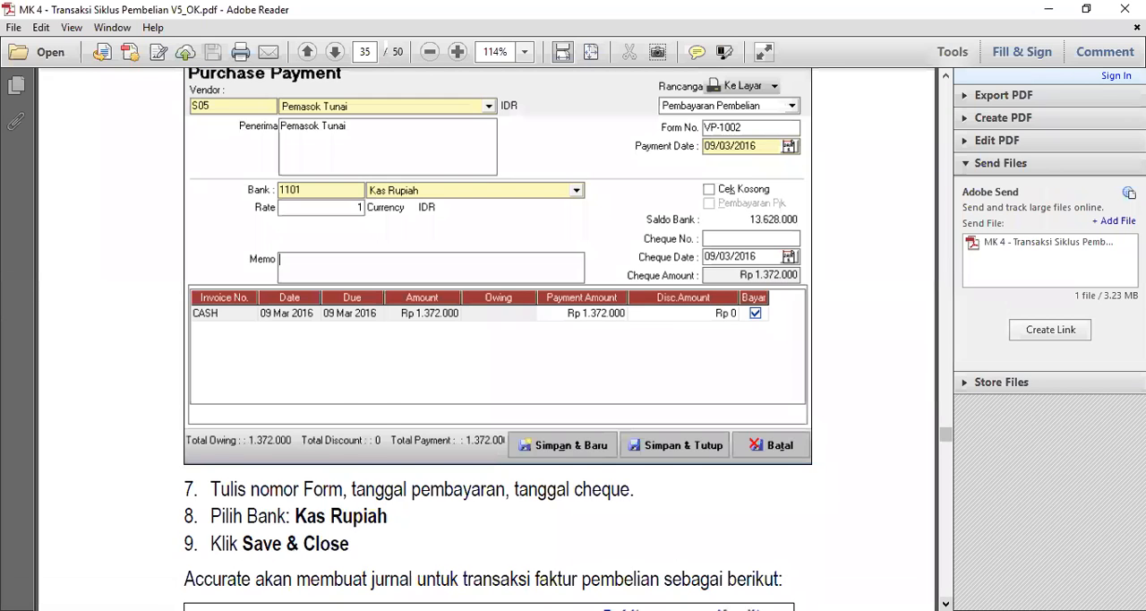
{"action": "scroll", "coordinate": [486, 341], "scroll_direction": "down", "scroll_amount": 10}
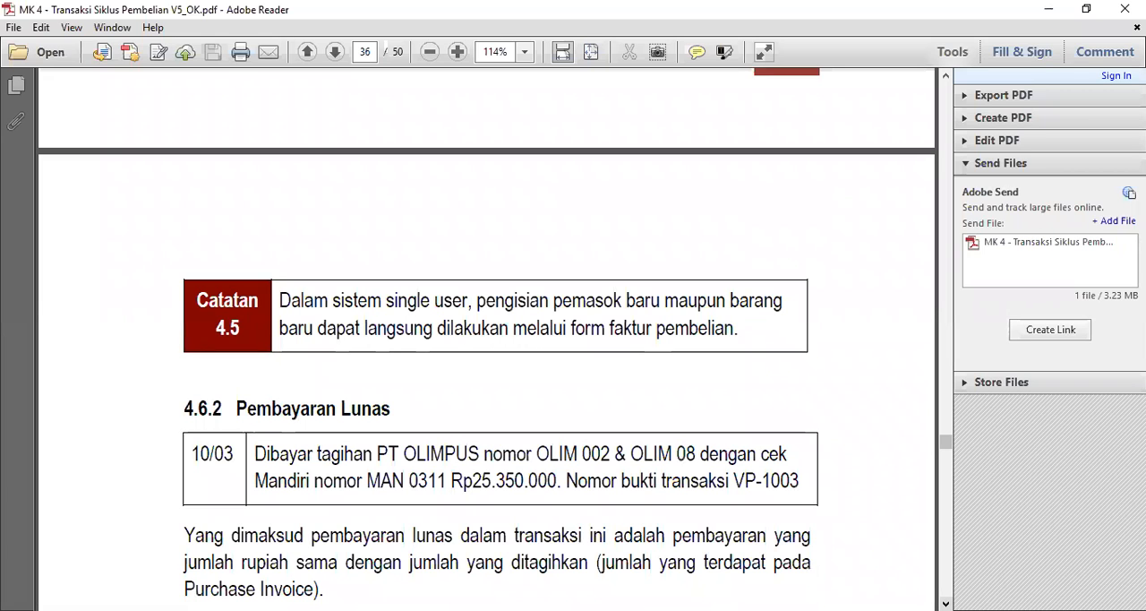
Read the full, partial and discounted vendor payment cases in sections 4.6.2 to 4.6.4 of the module
{"action": "scroll", "coordinate": [486, 338], "scroll_direction": "down", "scroll_amount": 3}
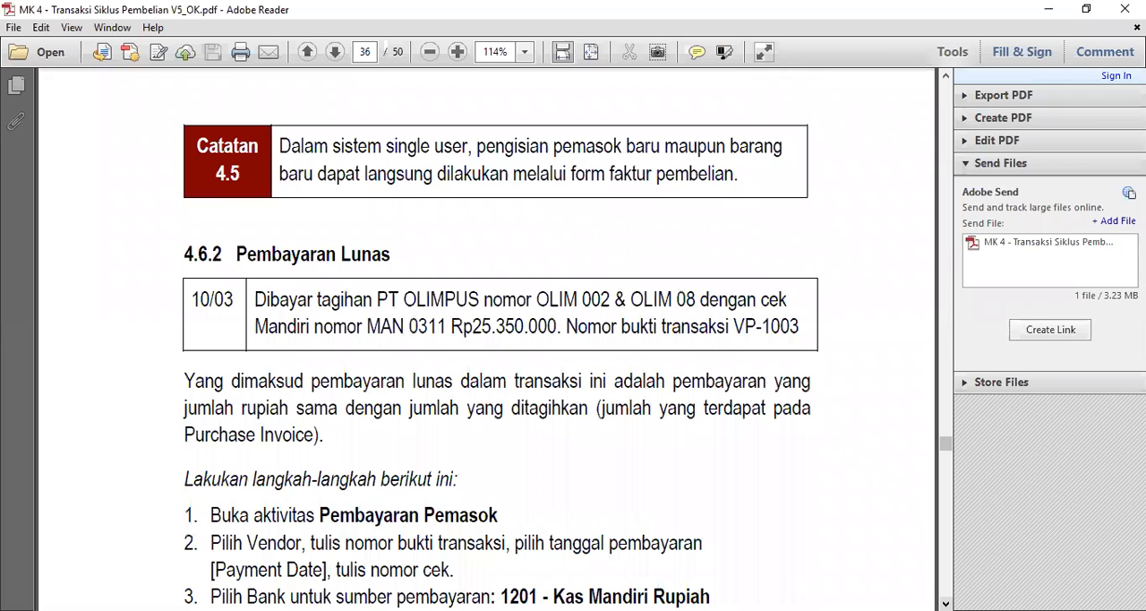
{"action": "scroll", "coordinate": [487, 339], "scroll_direction": "down", "scroll_amount": 8}
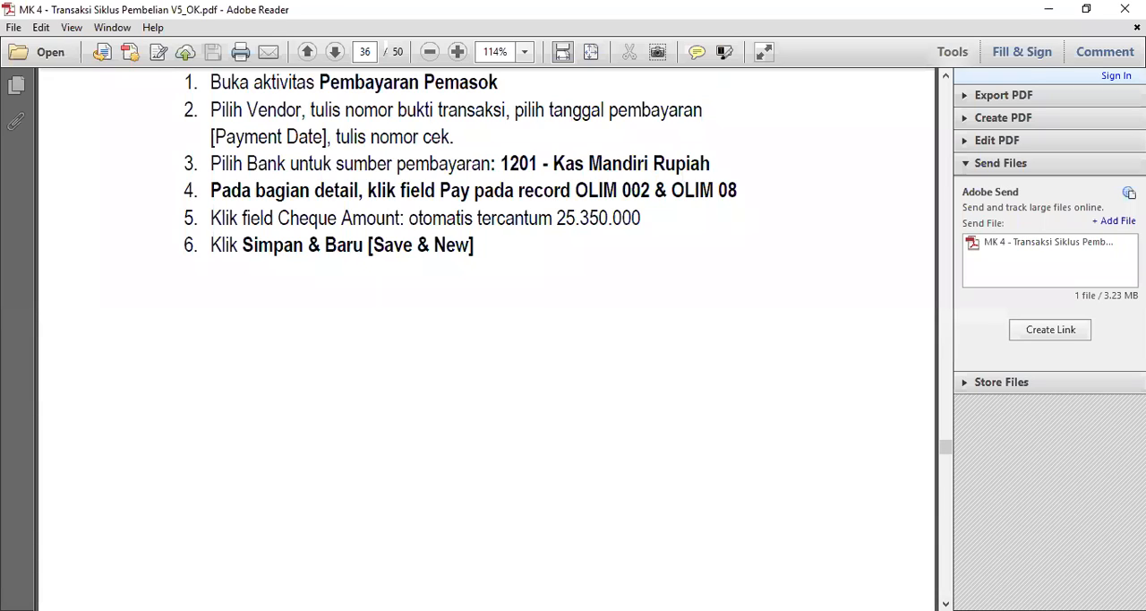
{"action": "scroll", "coordinate": [683, 174], "scroll_direction": "down", "scroll_amount": 3}
{"action": "scroll", "coordinate": [486, 338], "scroll_direction": "down", "scroll_amount": 8}
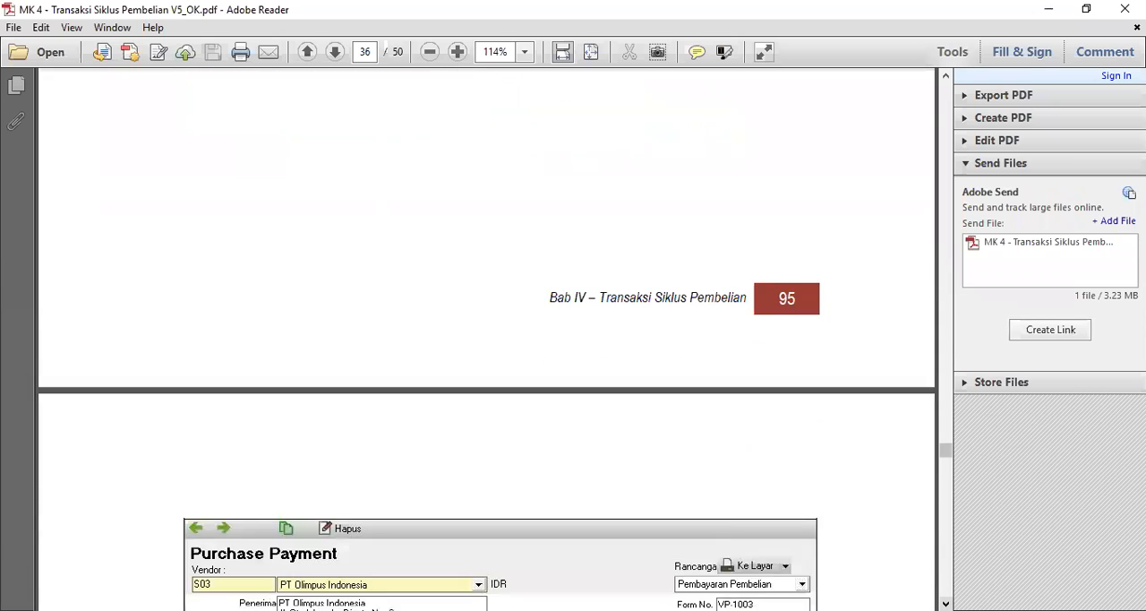
{"action": "scroll", "coordinate": [486, 339], "scroll_direction": "down", "scroll_amount": 9}
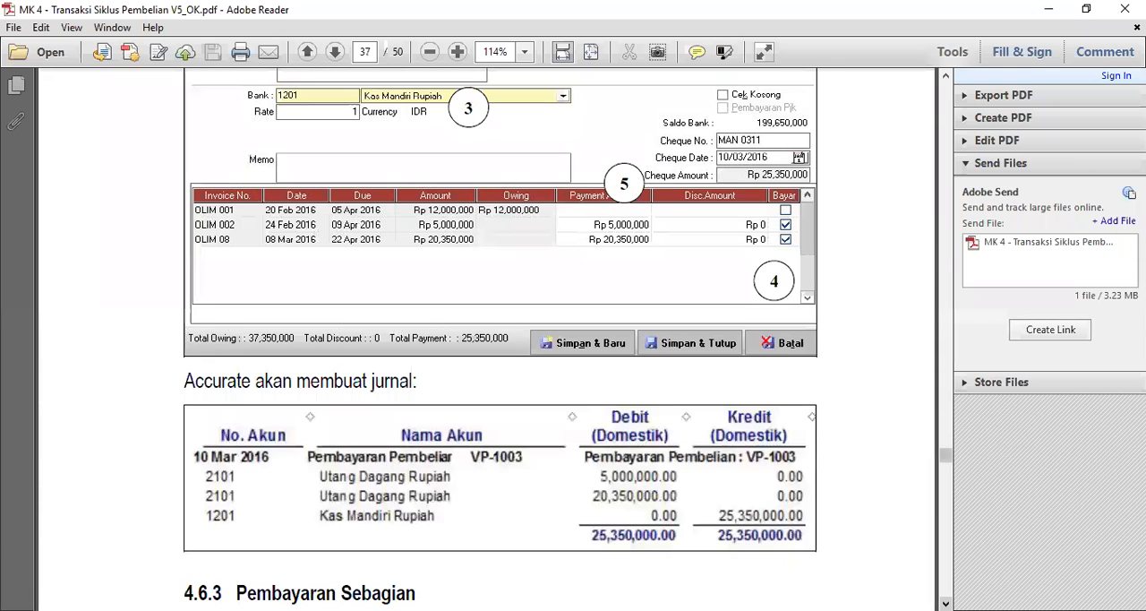
{"action": "scroll", "coordinate": [366, 371], "scroll_direction": "down", "scroll_amount": 6}
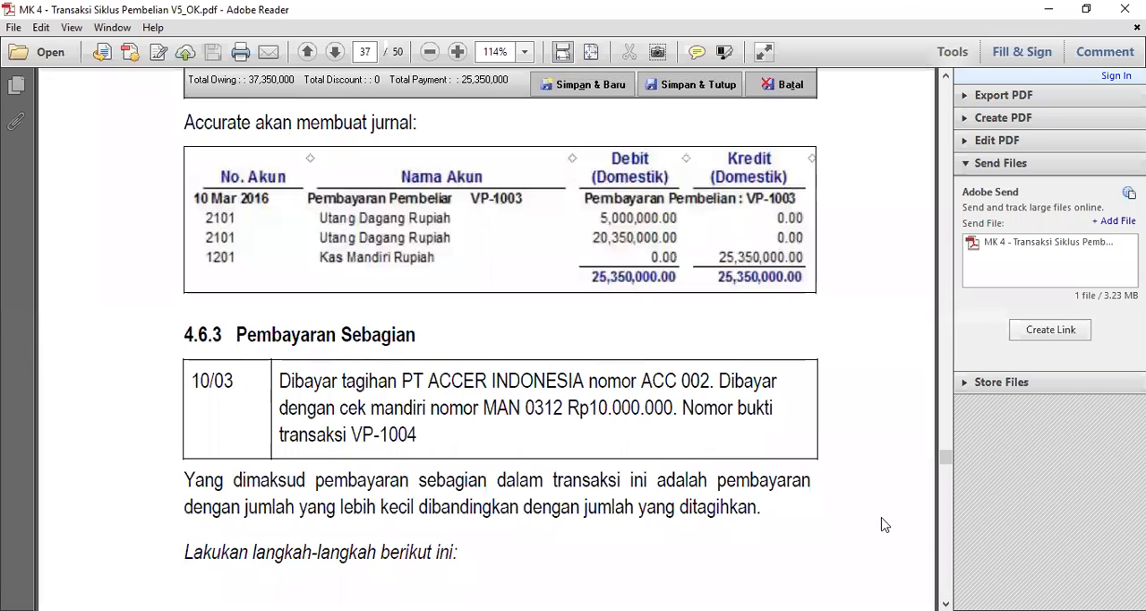
{"action": "key", "text": "Down"}
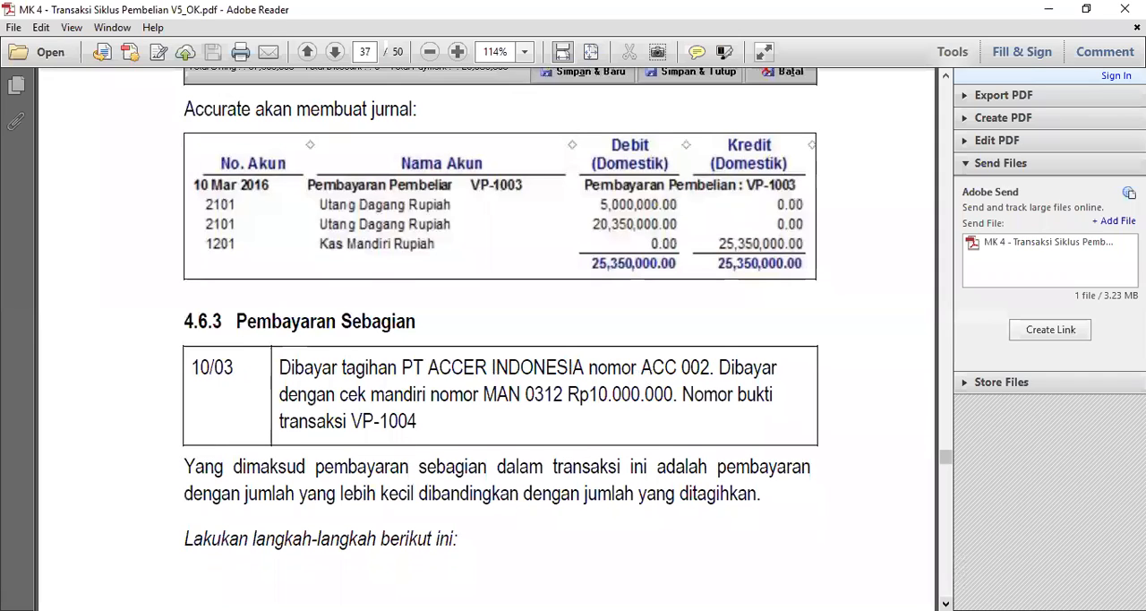
{"action": "scroll", "coordinate": [477, 525], "scroll_direction": "down", "scroll_amount": 10}
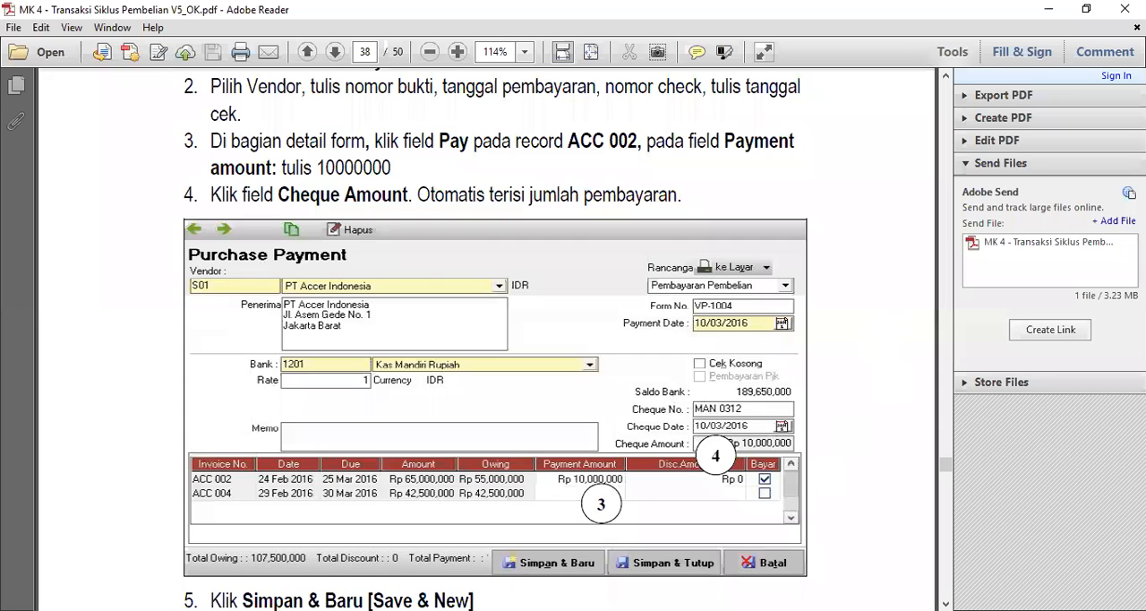
{"action": "scroll", "coordinate": [486, 339], "scroll_direction": "down", "scroll_amount": 8}
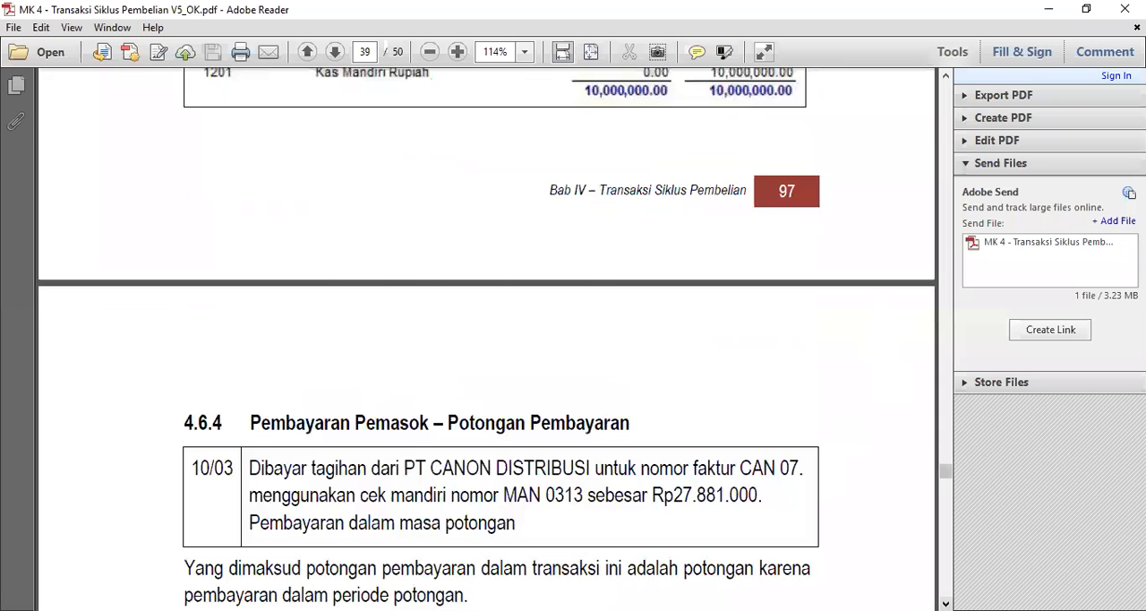
{"action": "scroll", "coordinate": [487, 339], "scroll_direction": "down", "scroll_amount": 3}
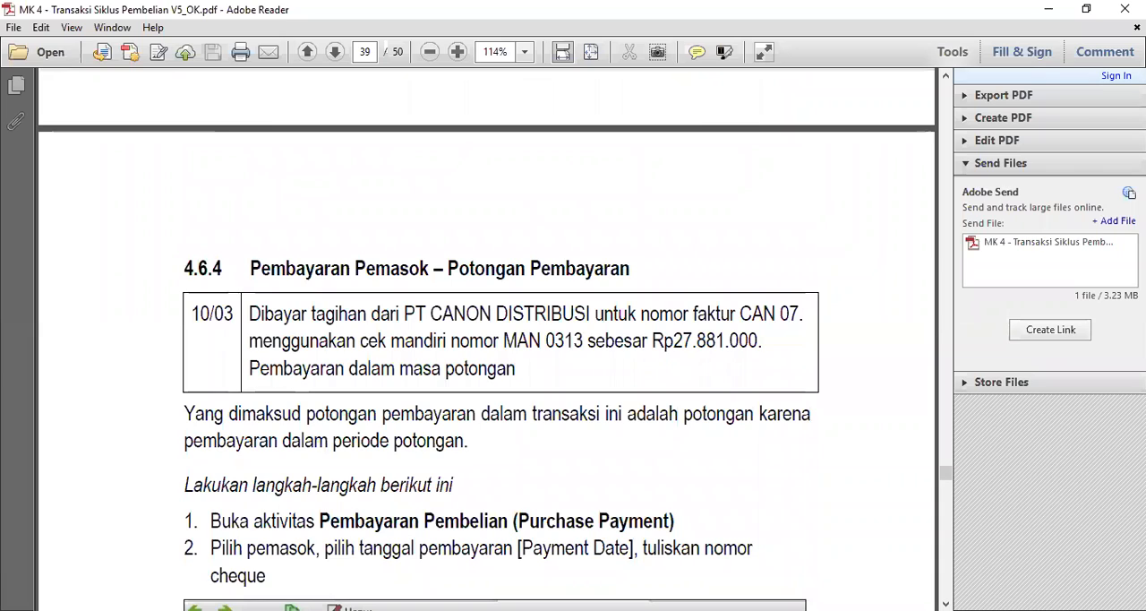
Switch to ACCURATE 5 and open a blank Purchase Payment form, checking the previous payment record along the way
{"action": "key", "text": "alt+Tab"}
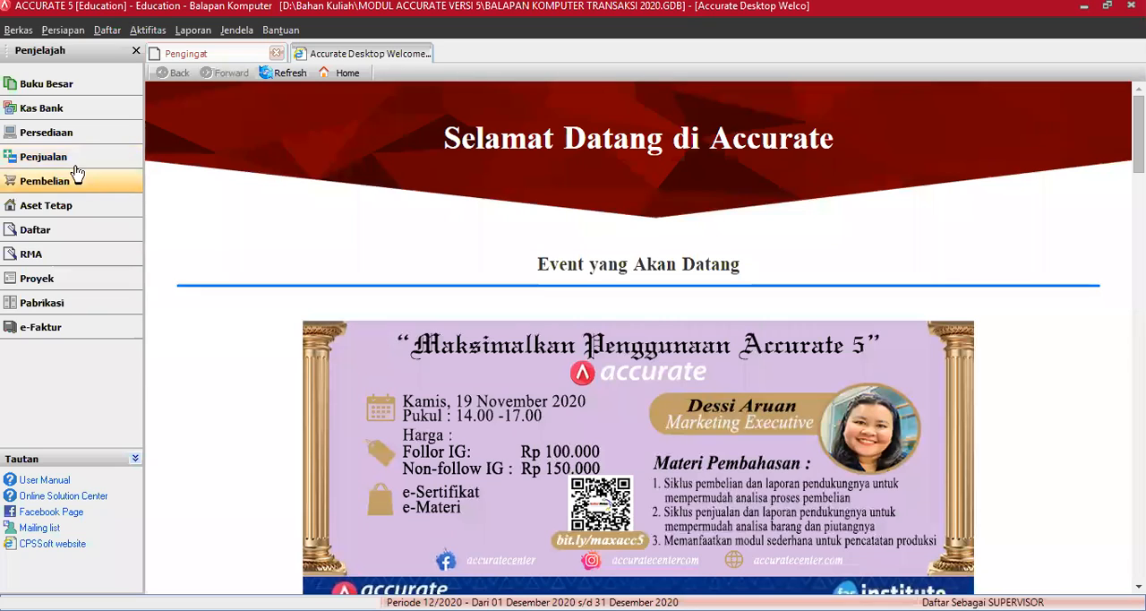
{"action": "left_click", "coordinate": [73, 181]}
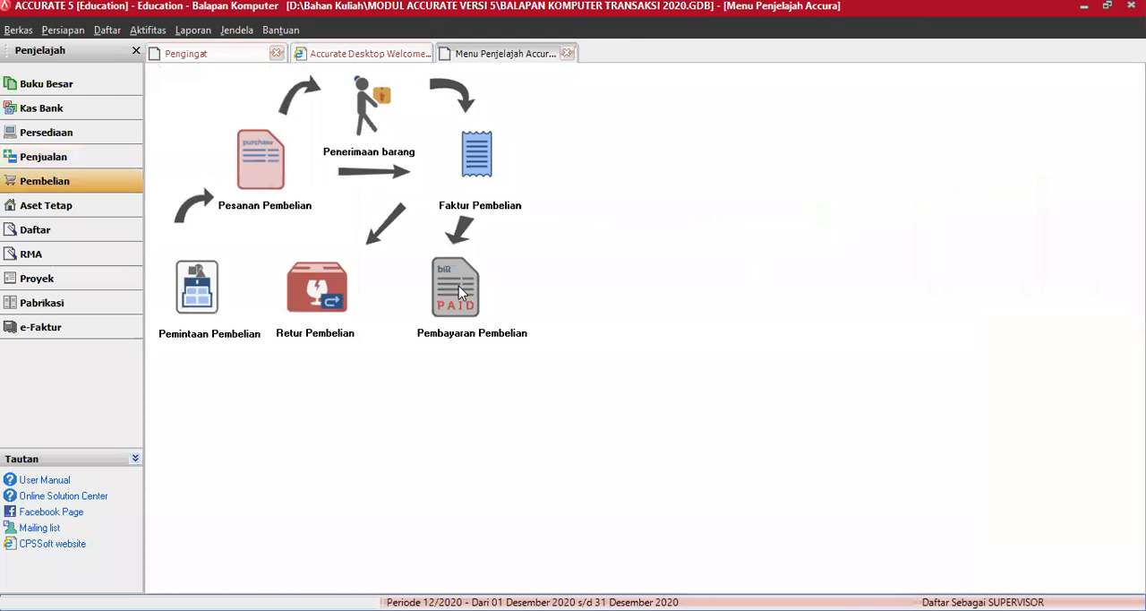
{"action": "left_click", "coordinate": [458, 286]}
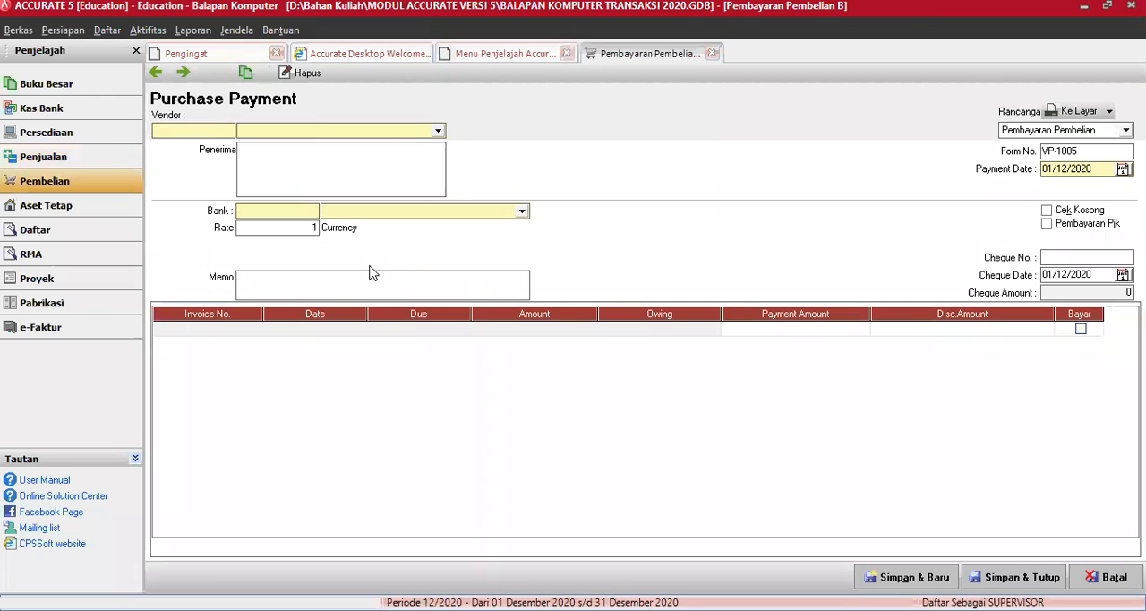
{"action": "left_click", "coordinate": [158, 74]}
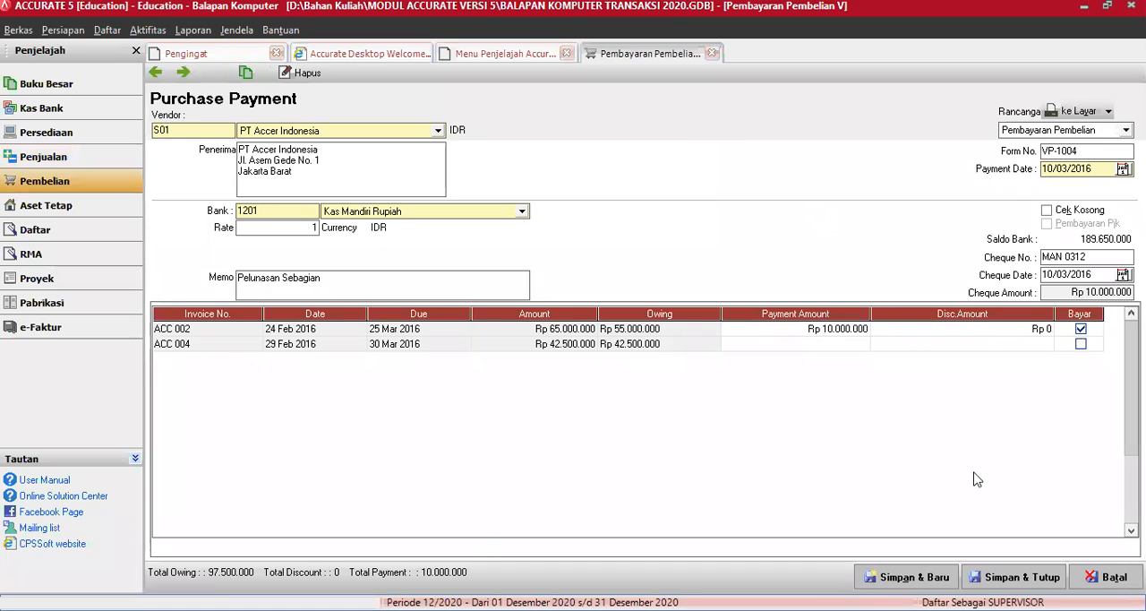
{"action": "left_click", "coordinate": [185, 73]}
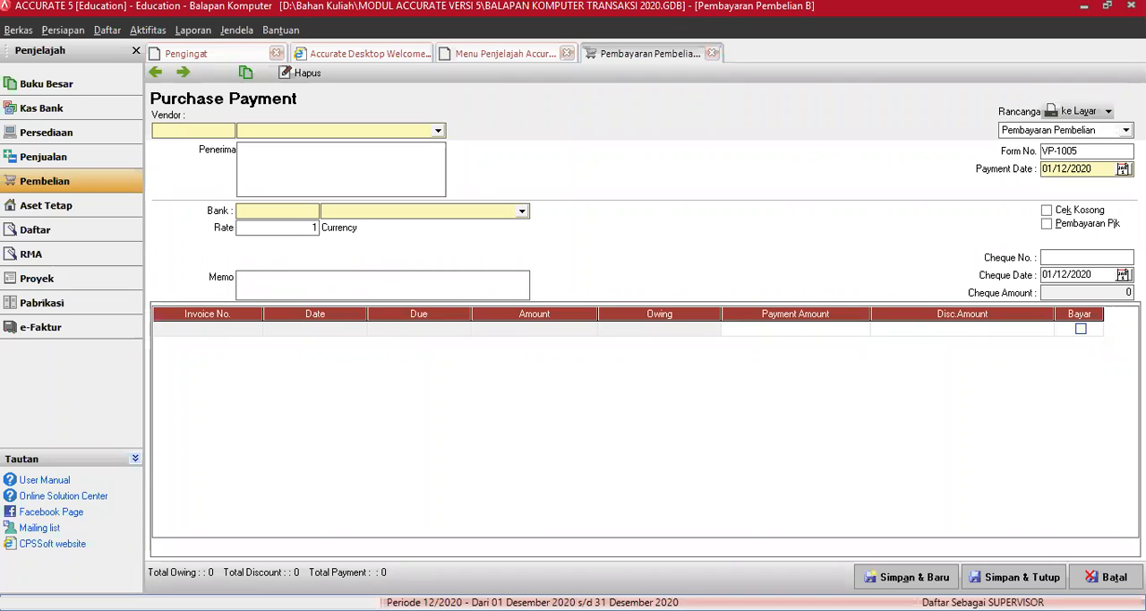
Select PT Cannon Distribusi as the payment's vendor and Kas Mandiri Rupiah as its bank account
{"action": "left_click", "coordinate": [227, 128]}
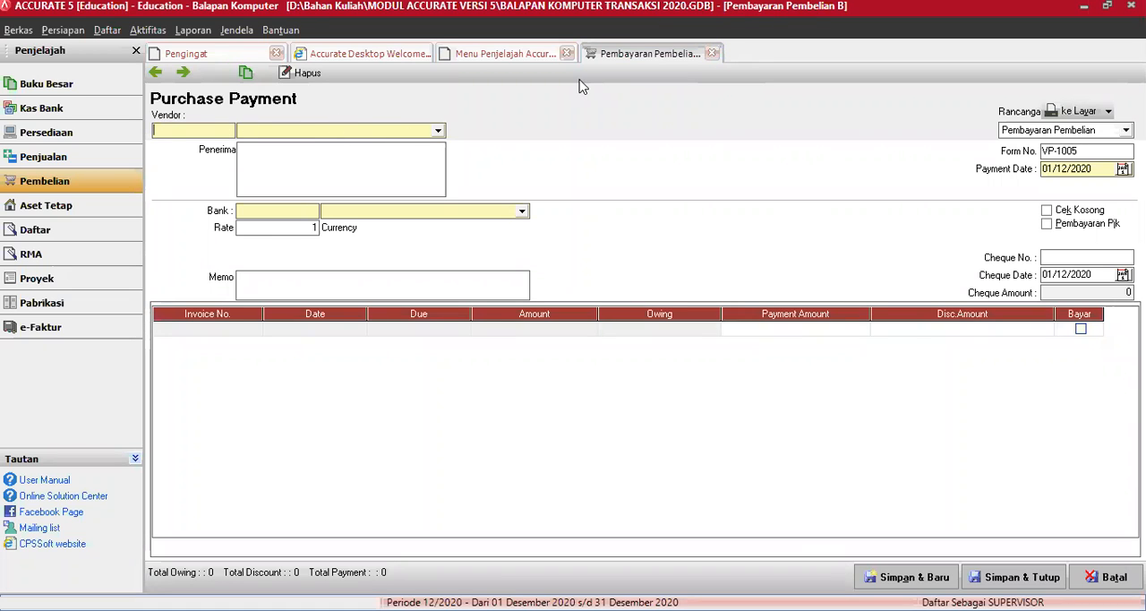
{"action": "left_click", "coordinate": [438, 131]}
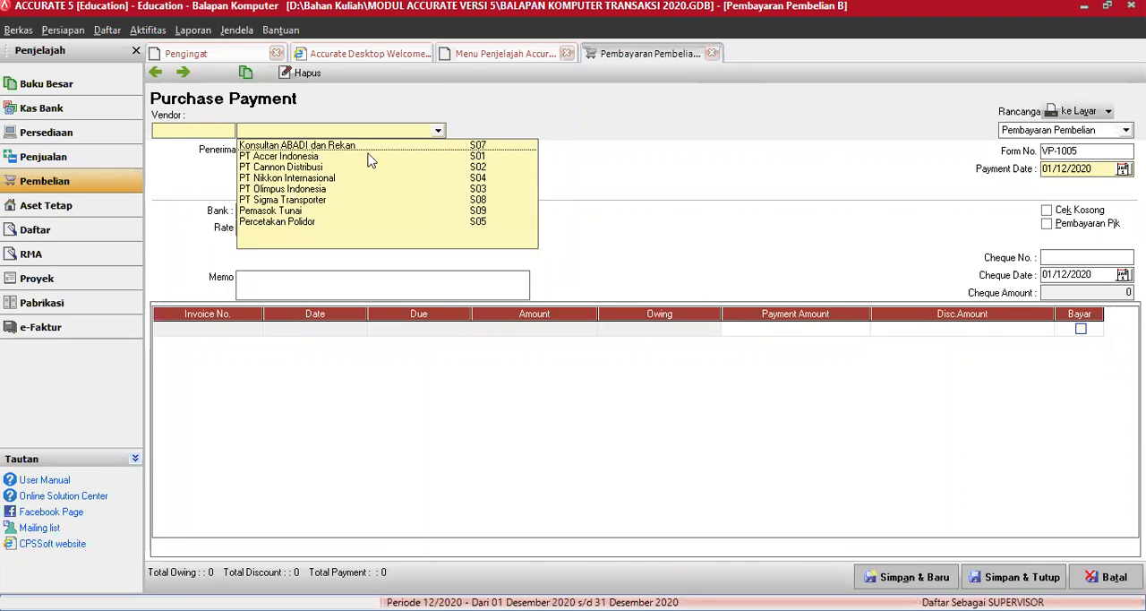
{"action": "left_click", "coordinate": [305, 168]}
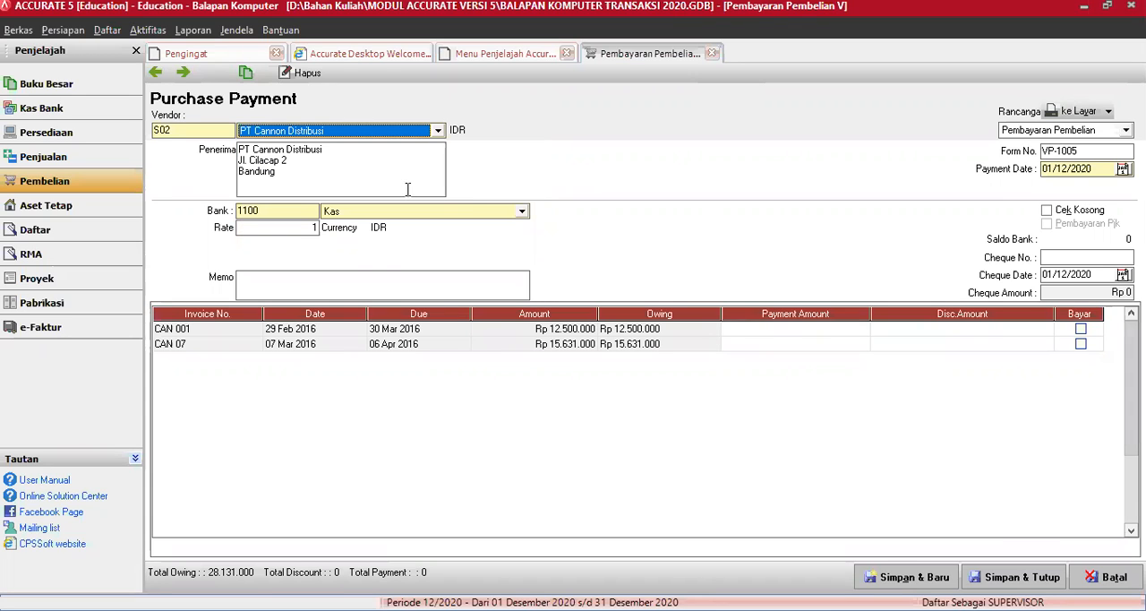
{"action": "left_click", "coordinate": [523, 212]}
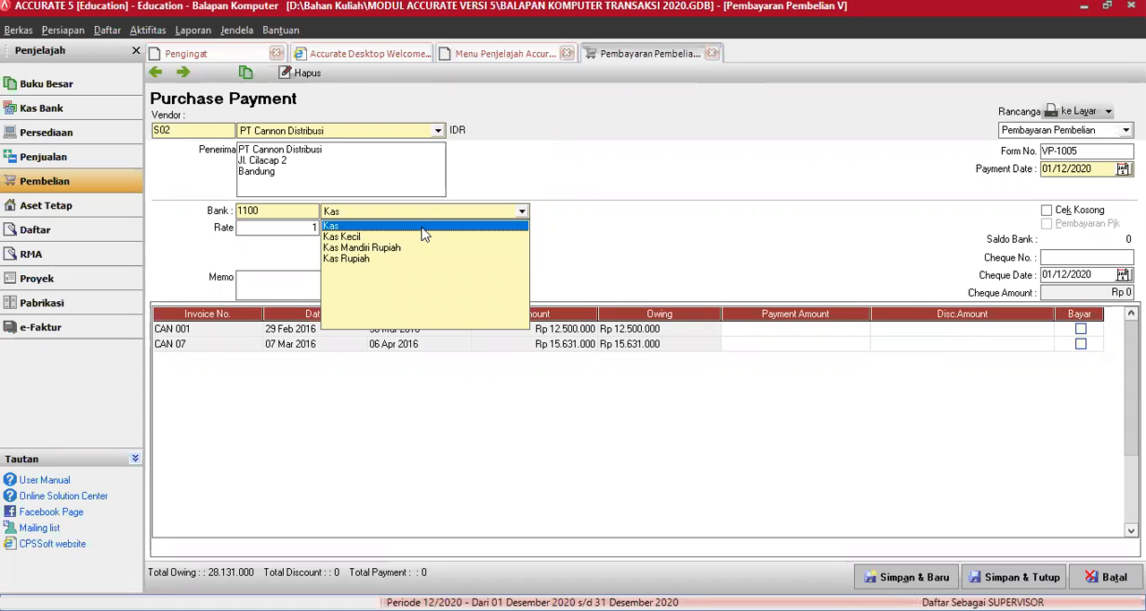
{"action": "left_click", "coordinate": [333, 247]}
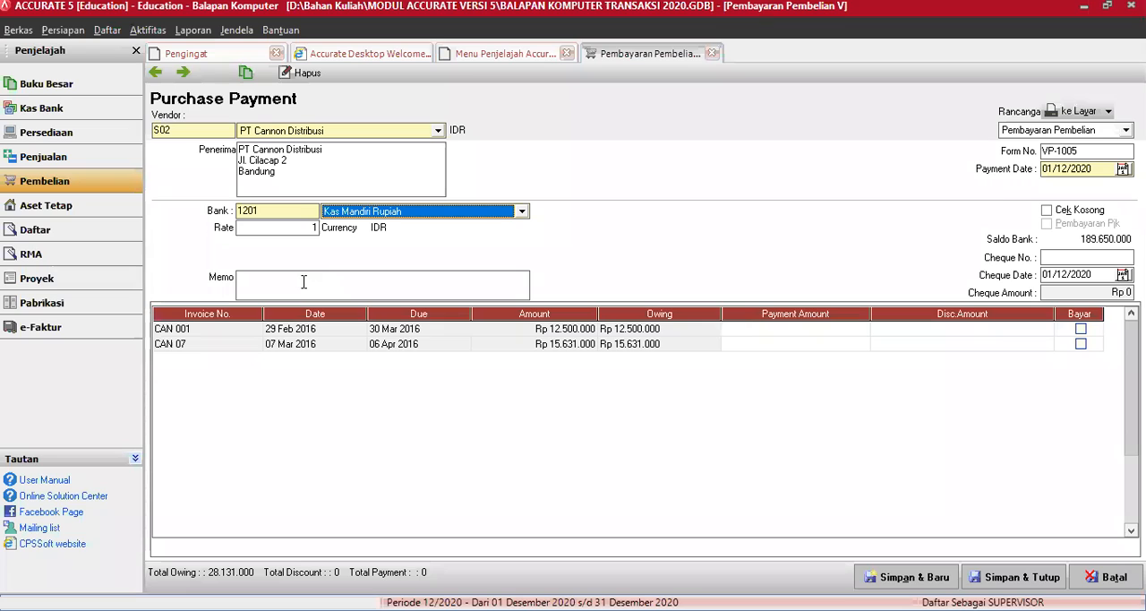
Enter "Pembayaran dengan potongan" as the payment's memo
{"action": "left_click", "coordinate": [304, 282]}
{"action": "type", "text": "Pembayaran dengan "}
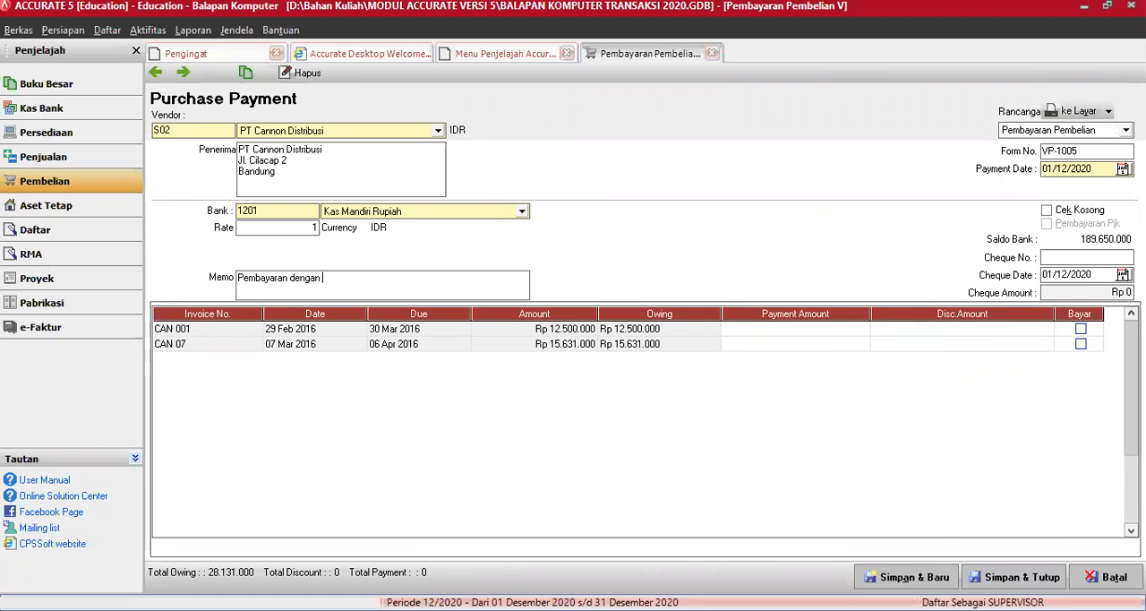
{"action": "type", "text": "potongan"}
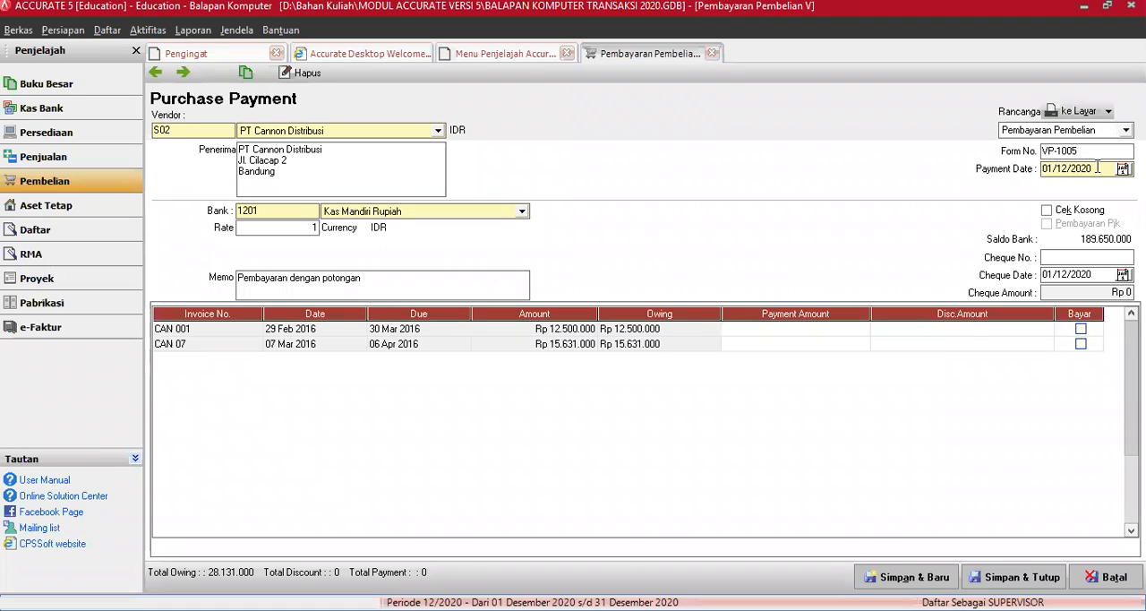
Set the payment date of the purchase payment to 10/03/2016
{"action": "left_click_drag", "start_coordinate": [1093, 170], "coordinate": [960, 184]}
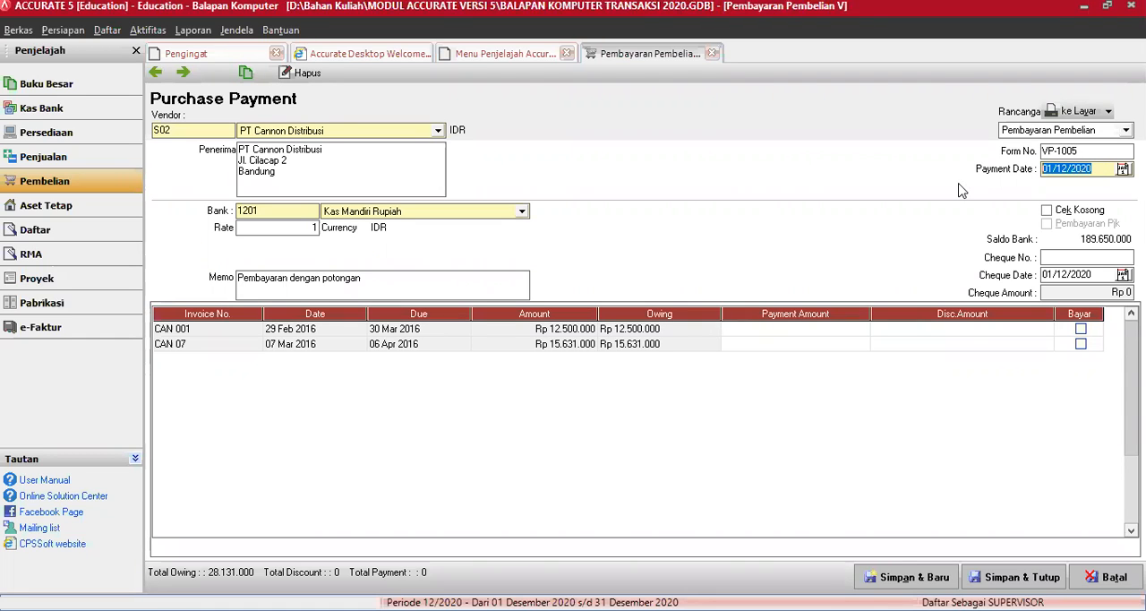
{"action": "type", "text": "10/03/16"}
{"action": "key", "text": "Tab"}
{"action": "key", "text": "Tab"}
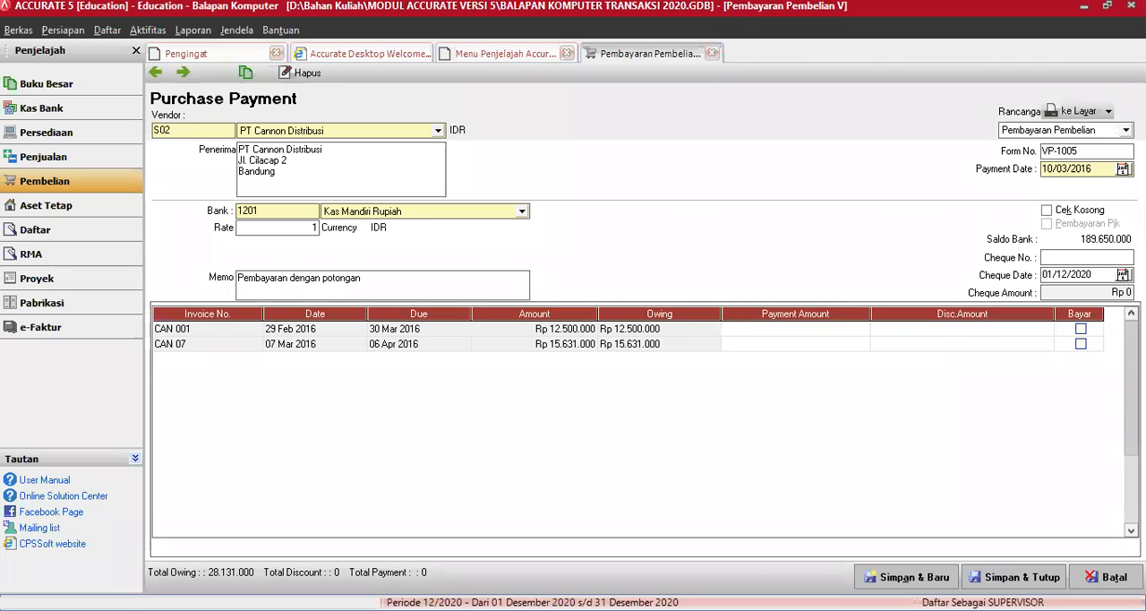
Enter "MAN 0313" as the cheque number of the purchase payment
{"action": "type", "text": "MAN 13"}
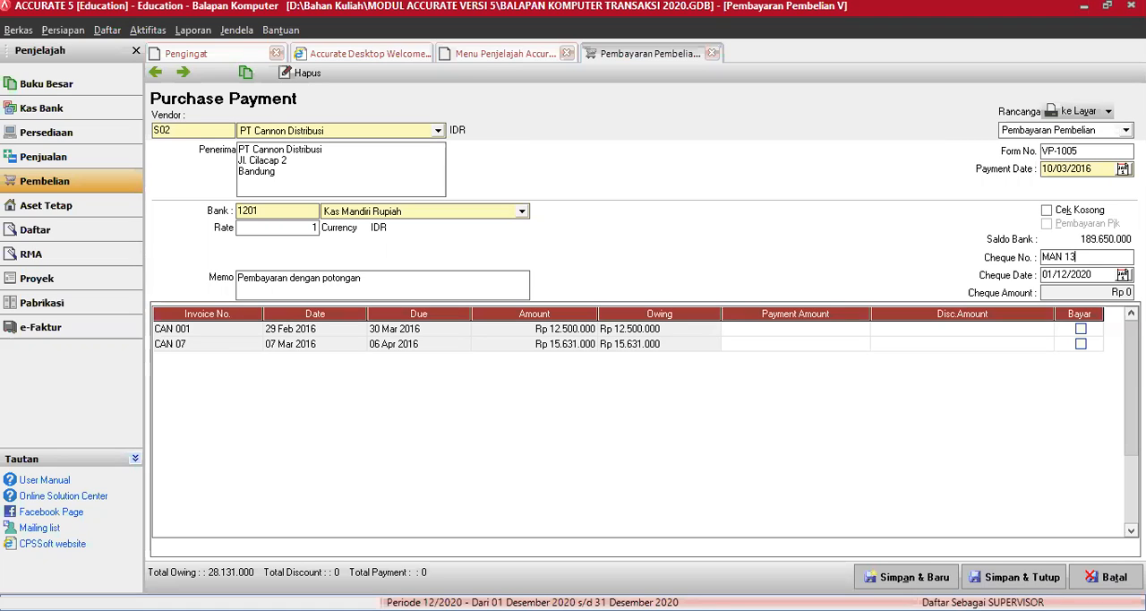
{"action": "key", "text": "BackSpace"}
{"action": "key", "text": "BackSpace"}
{"action": "type", "text": "0313"}
{"action": "key", "text": "Tab"}
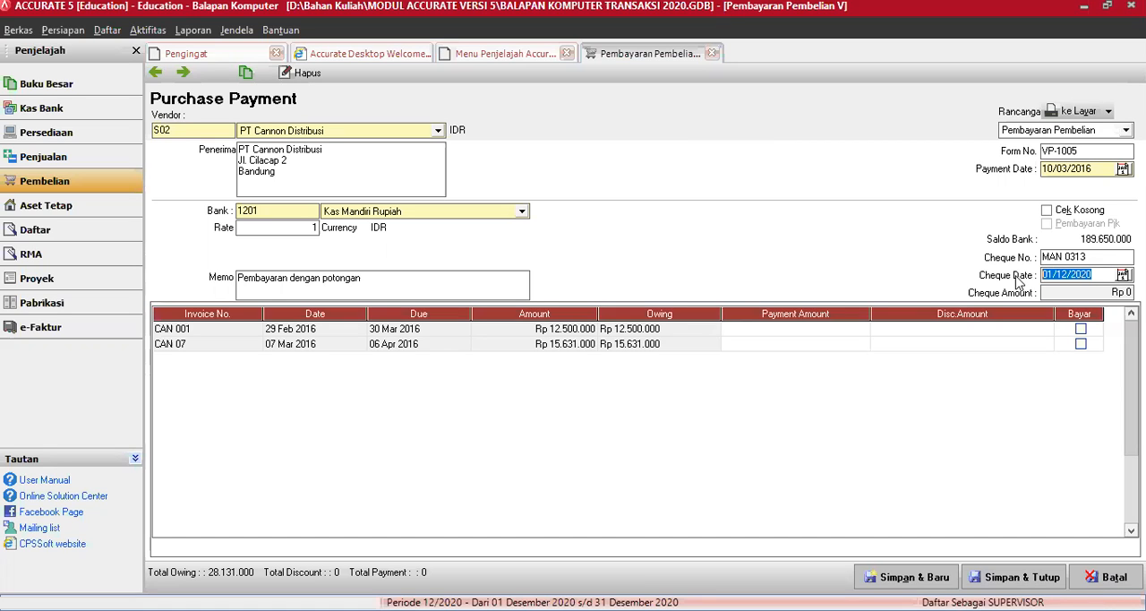
Set the cheque date of the purchase payment to 10/03/2016
{"action": "type", "text": "10/03/"}
{"action": "type", "text": "16"}
{"action": "key", "text": "Tab"}
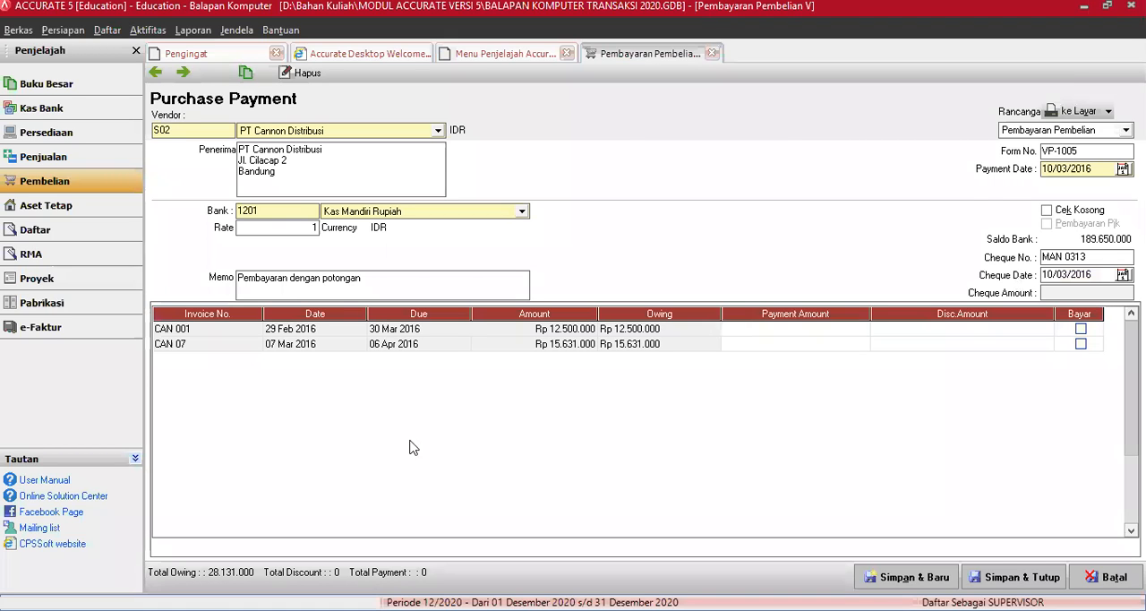
Mark invoice CAN 07 for payment and enter a discount amount of 312620 in its discount information
{"action": "left_click", "coordinate": [1081, 345]}
{"action": "left_click", "coordinate": [851, 351]}
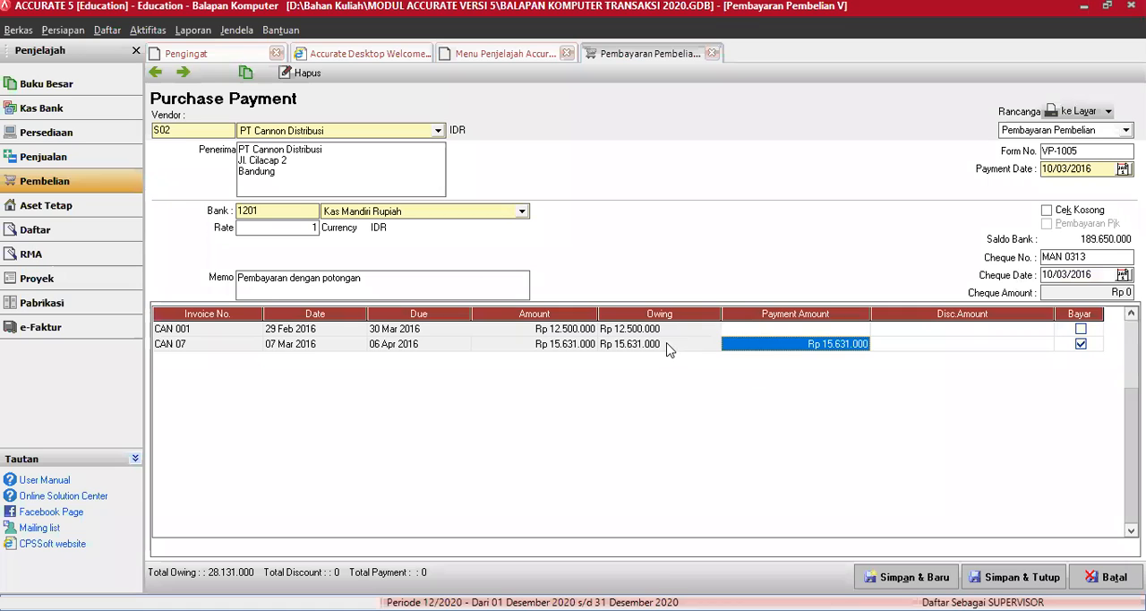
{"action": "left_click", "coordinate": [963, 344]}
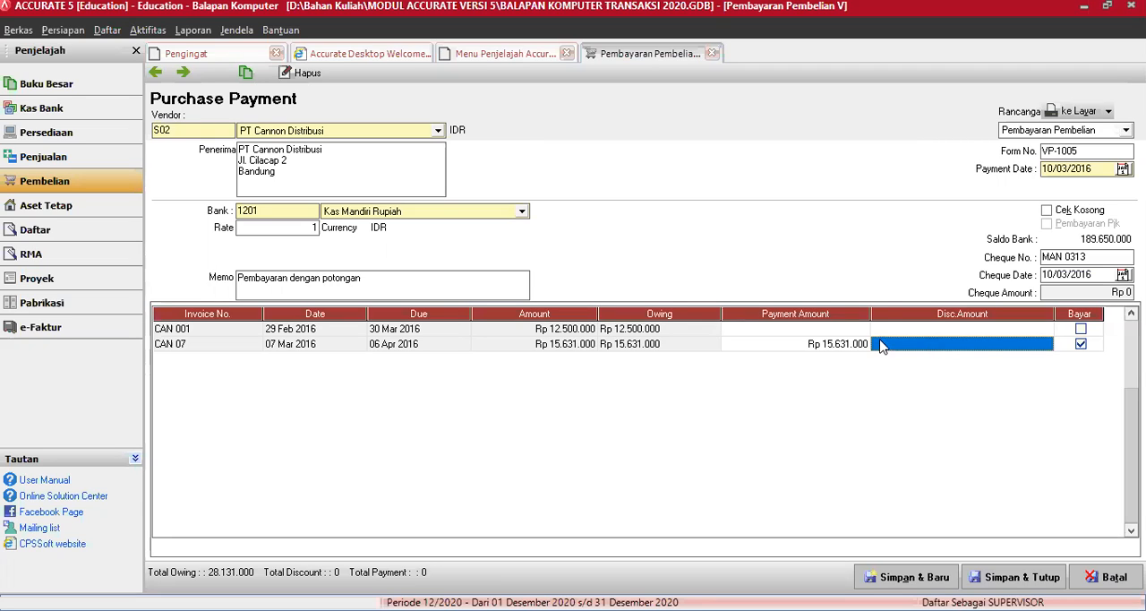
{"action": "right_click", "coordinate": [963, 349]}
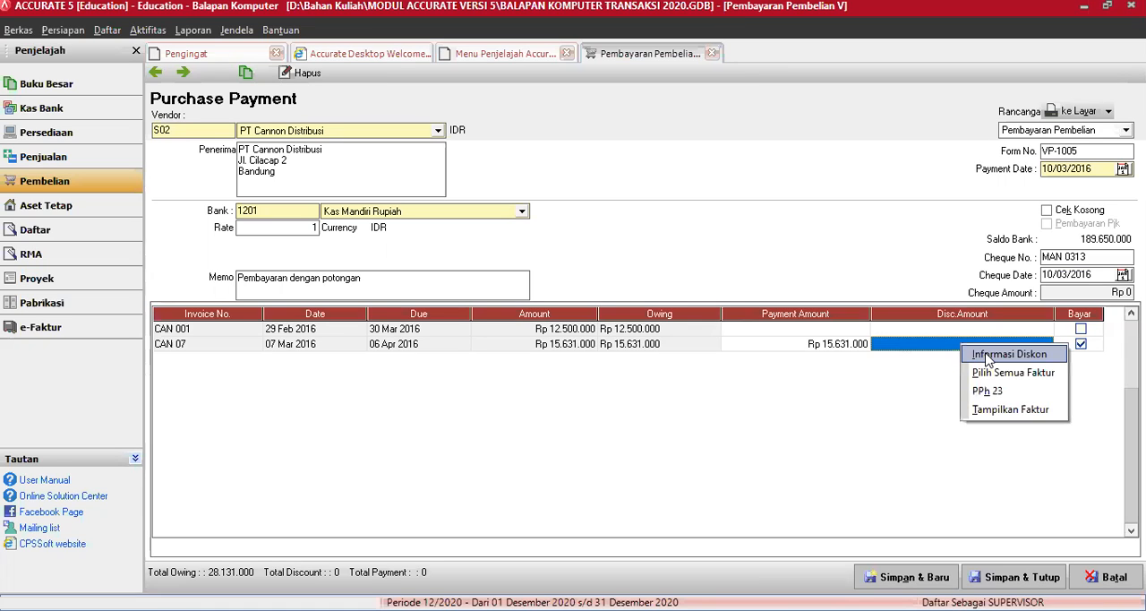
{"action": "left_click", "coordinate": [988, 357]}
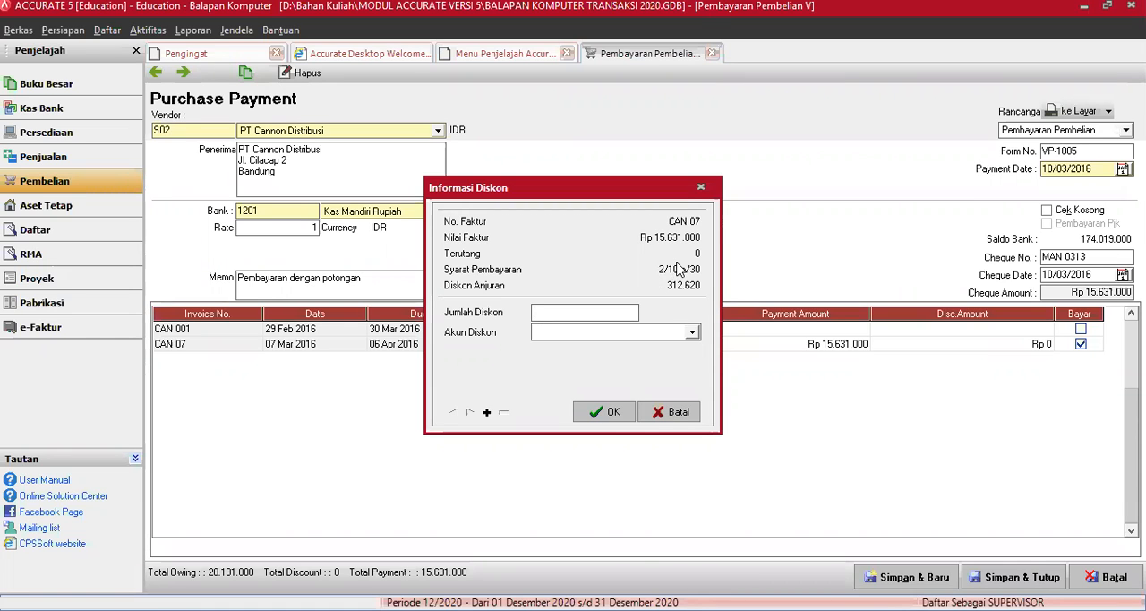
{"action": "left_click", "coordinate": [567, 309]}
{"action": "type", "text": "312620"}
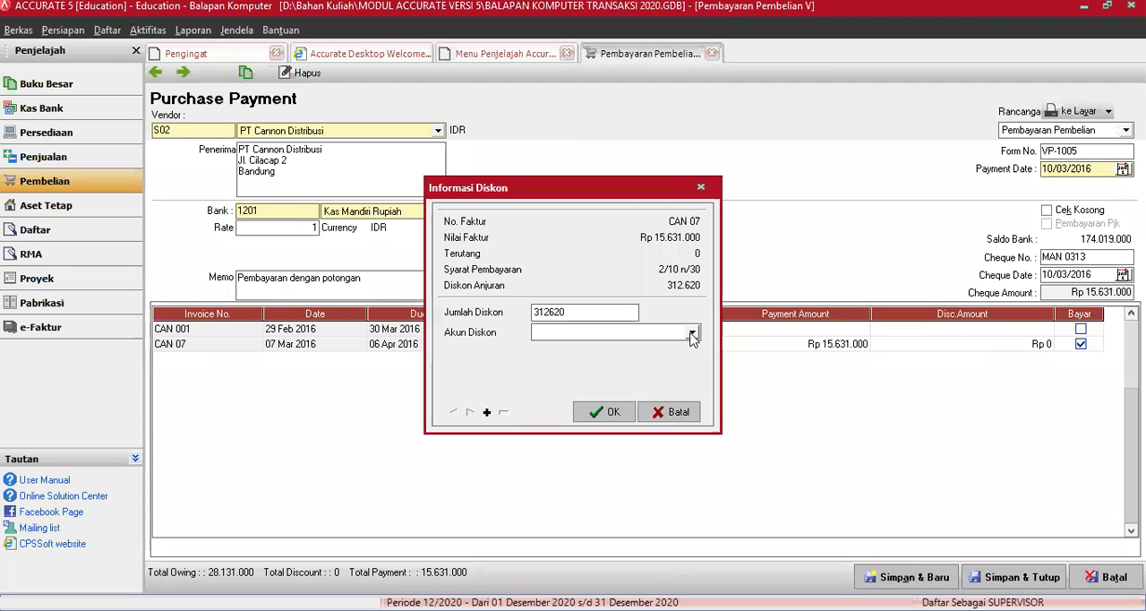
Assign Potongan Pembelian as the discount account for invoice CAN 07 and confirm the discount information
{"action": "left_click", "coordinate": [692, 333]}
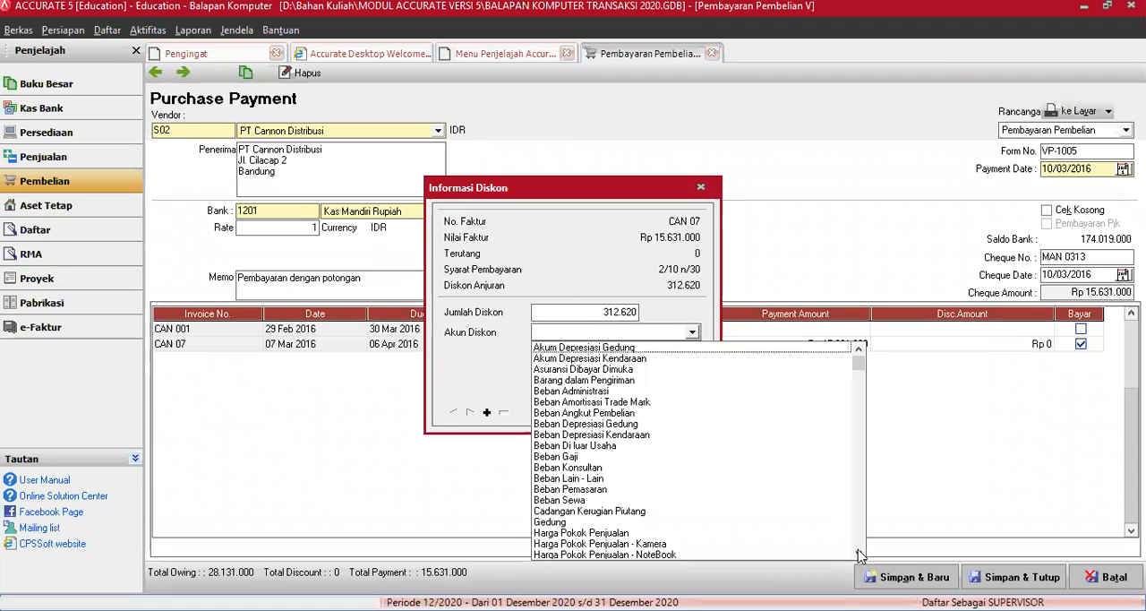
{"action": "scroll", "coordinate": [858, 555], "scroll_direction": "down", "scroll_amount": 1}
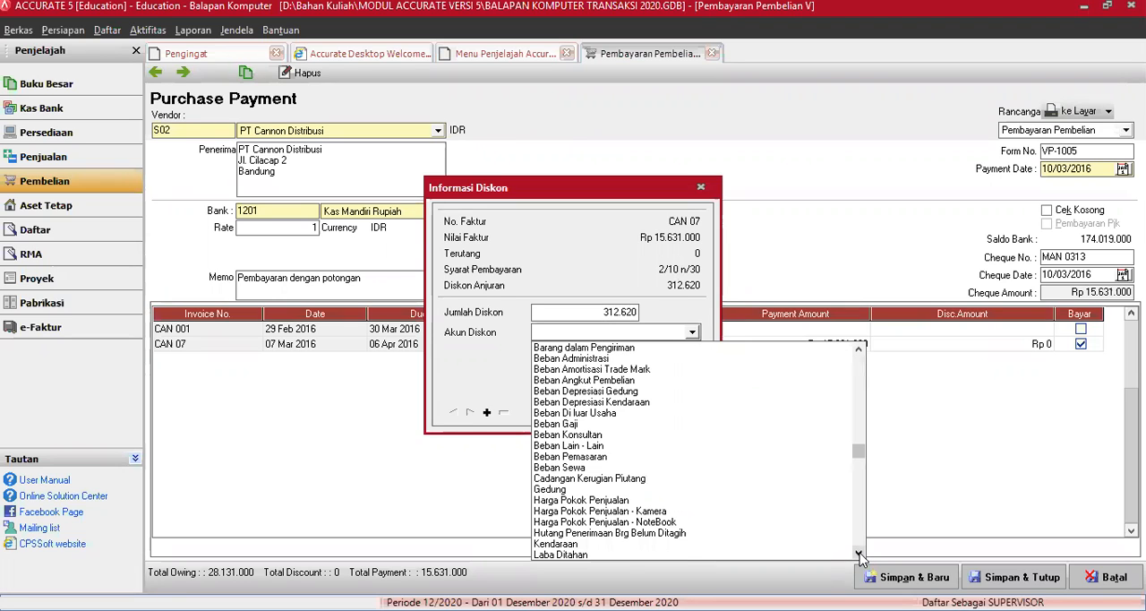
{"action": "left_click", "coordinate": [858, 553]}
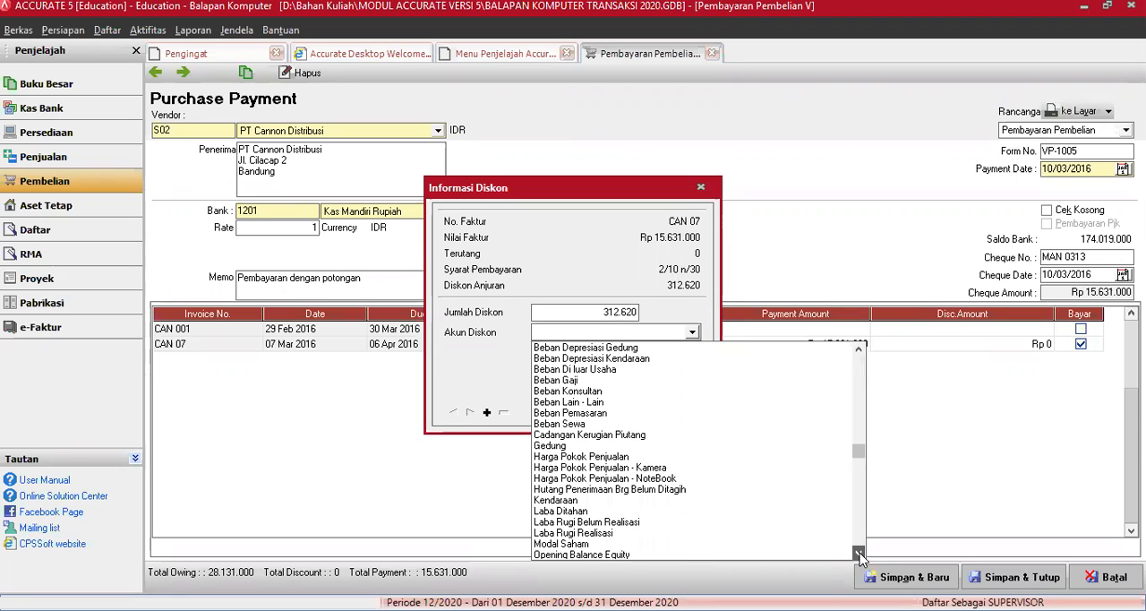
{"action": "left_click", "coordinate": [858, 553]}
{"action": "left_click", "coordinate": [858, 554]}
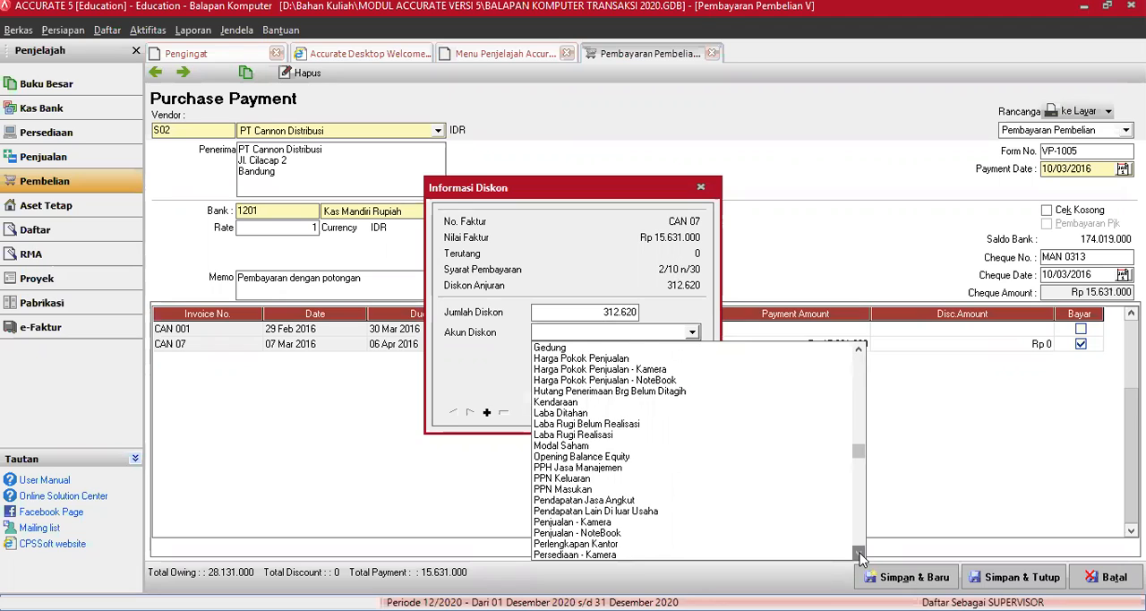
{"action": "left_click", "coordinate": [858, 553]}
{"action": "left_click", "coordinate": [858, 553]}
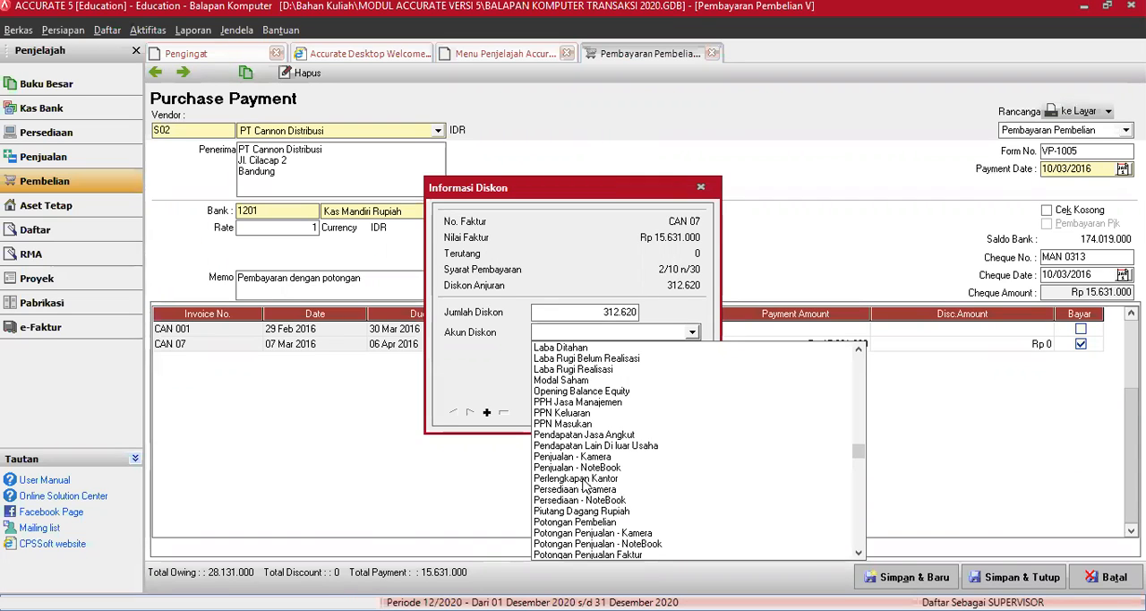
{"action": "left_click", "coordinate": [590, 522]}
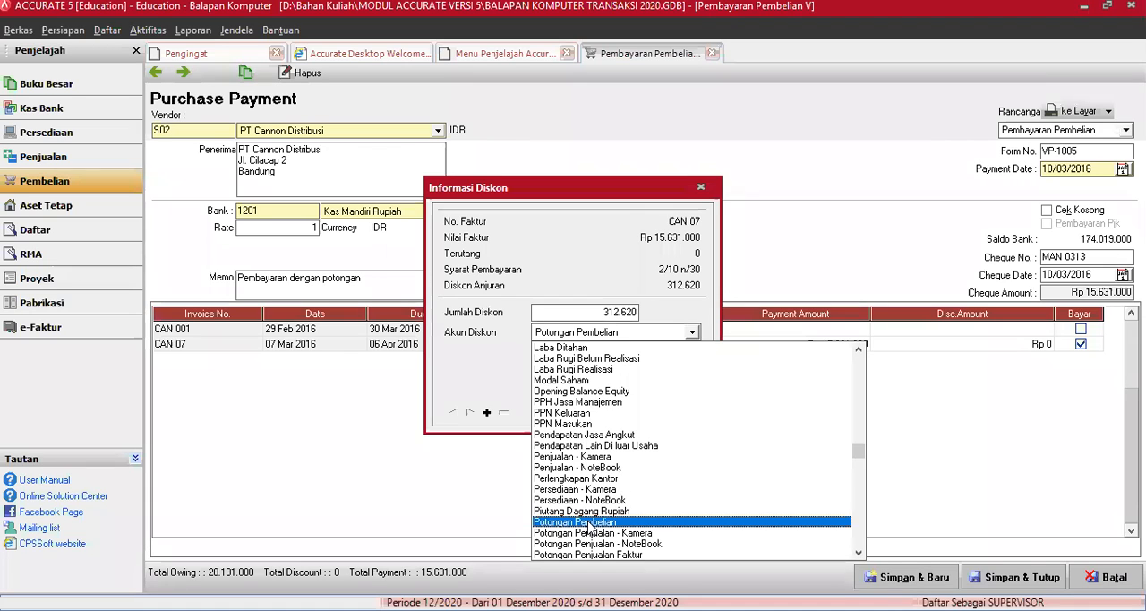
{"action": "left_click", "coordinate": [589, 522]}
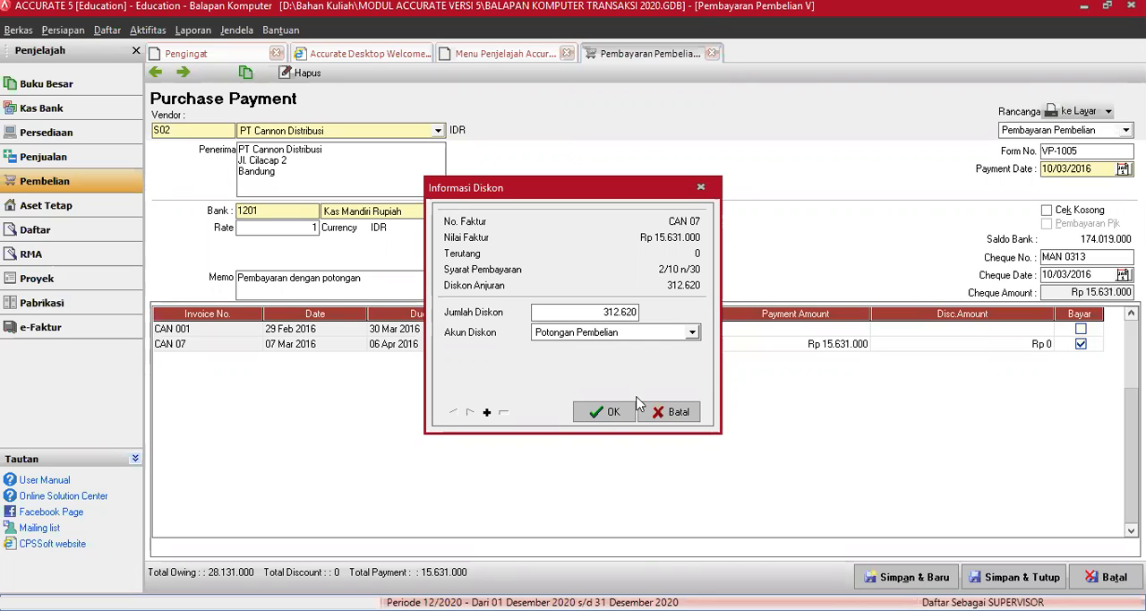
{"action": "left_click", "coordinate": [604, 412]}
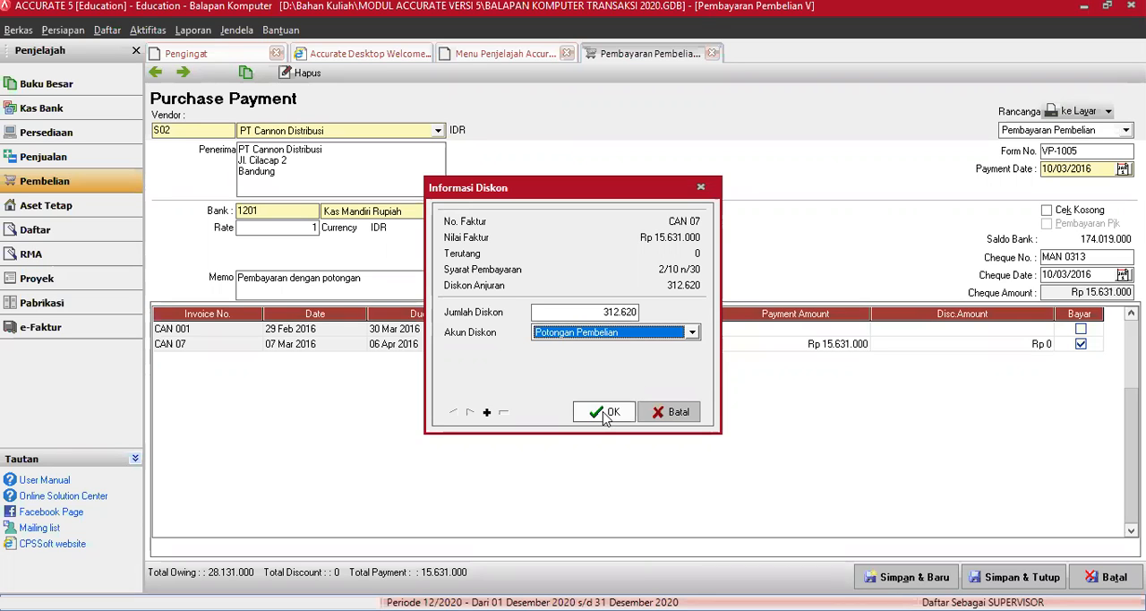
{"action": "key", "text": "Return"}
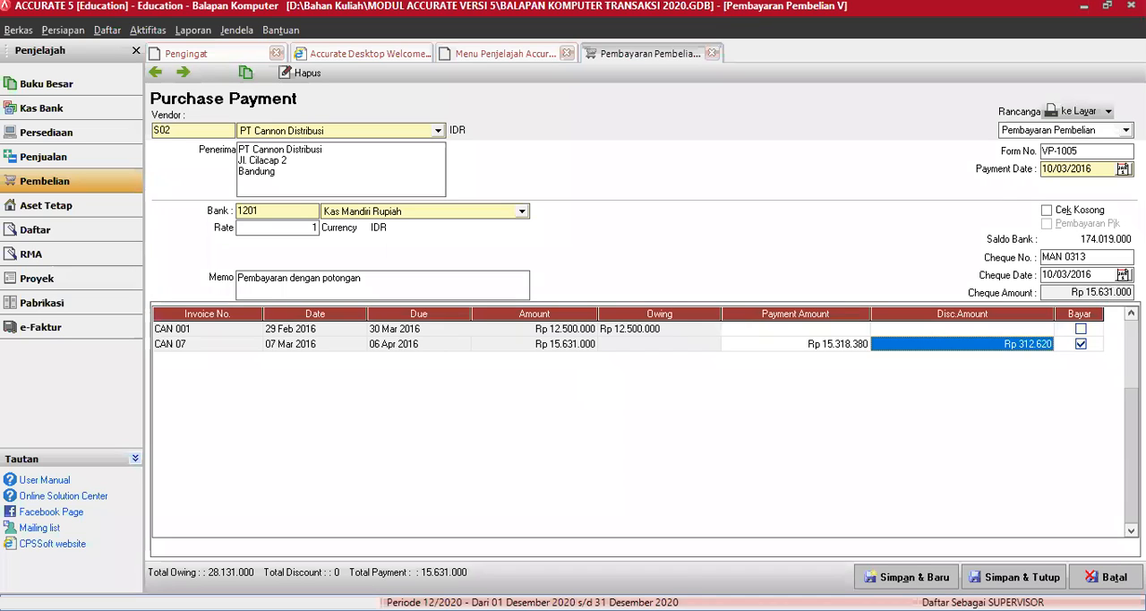
Update the cheque amount to the discounted payment of 15318380 and save the payment, starting a new form
{"action": "left_click", "coordinate": [1083, 292]}
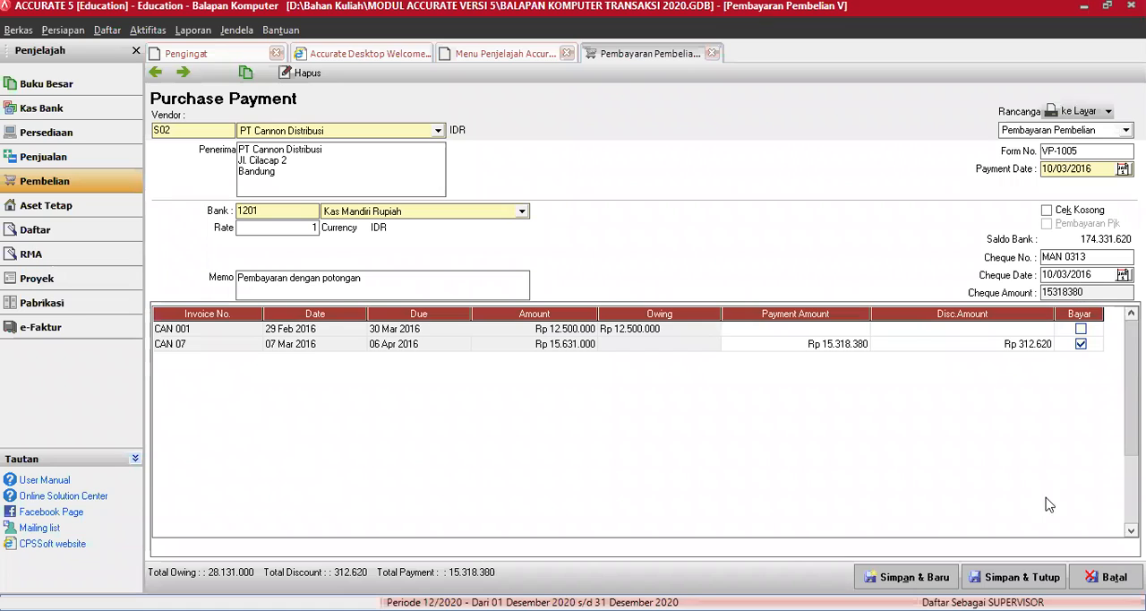
{"action": "key", "text": "Tab"}
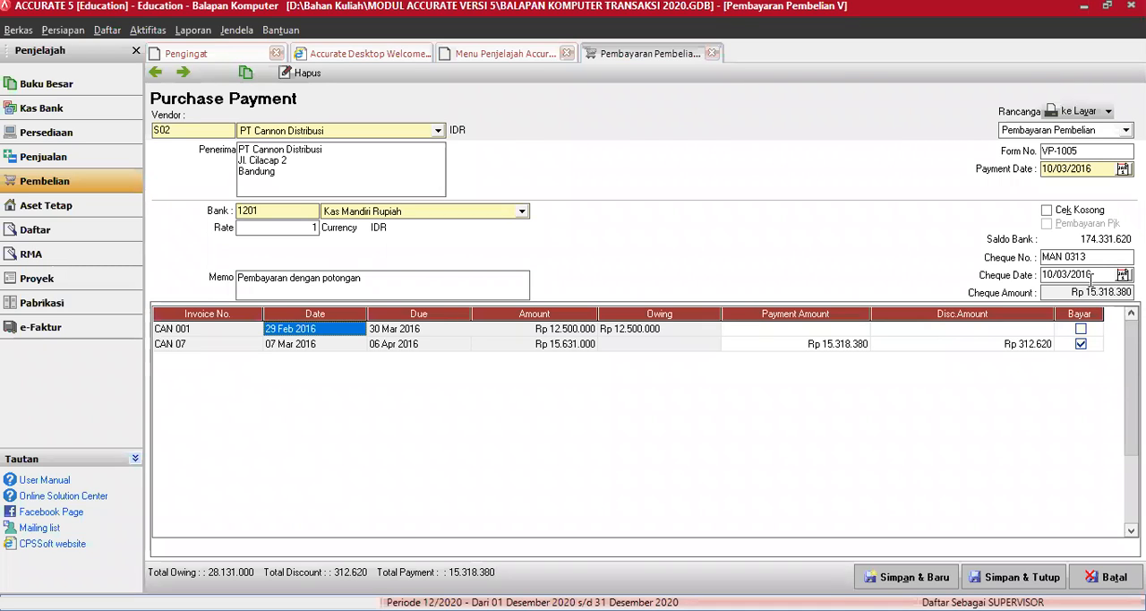
{"action": "left_click", "coordinate": [487, 207]}
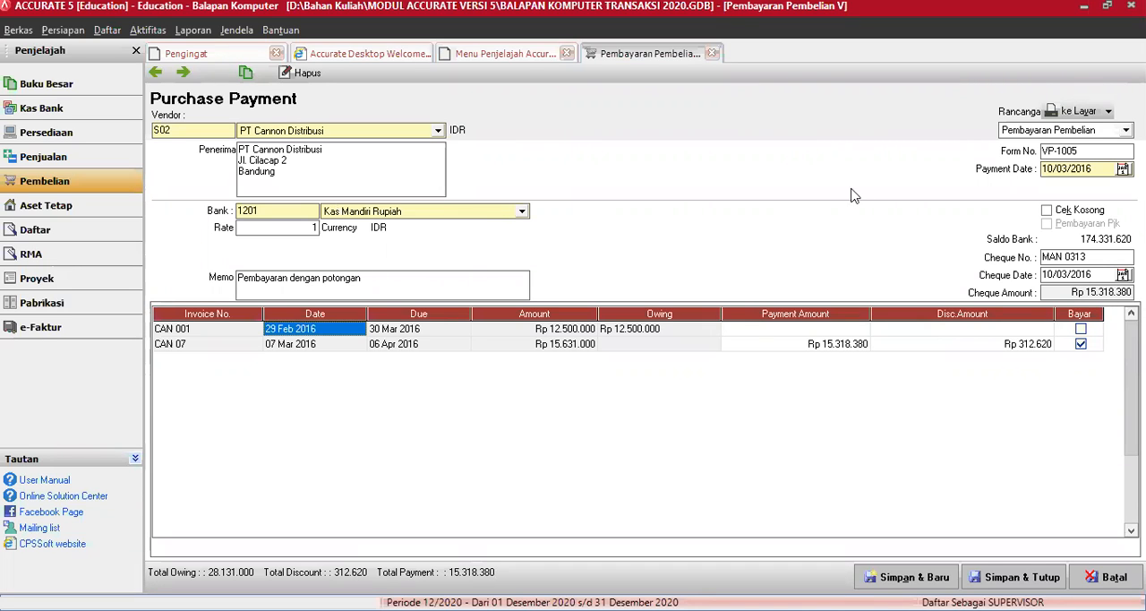
{"action": "left_click", "coordinate": [772, 472]}
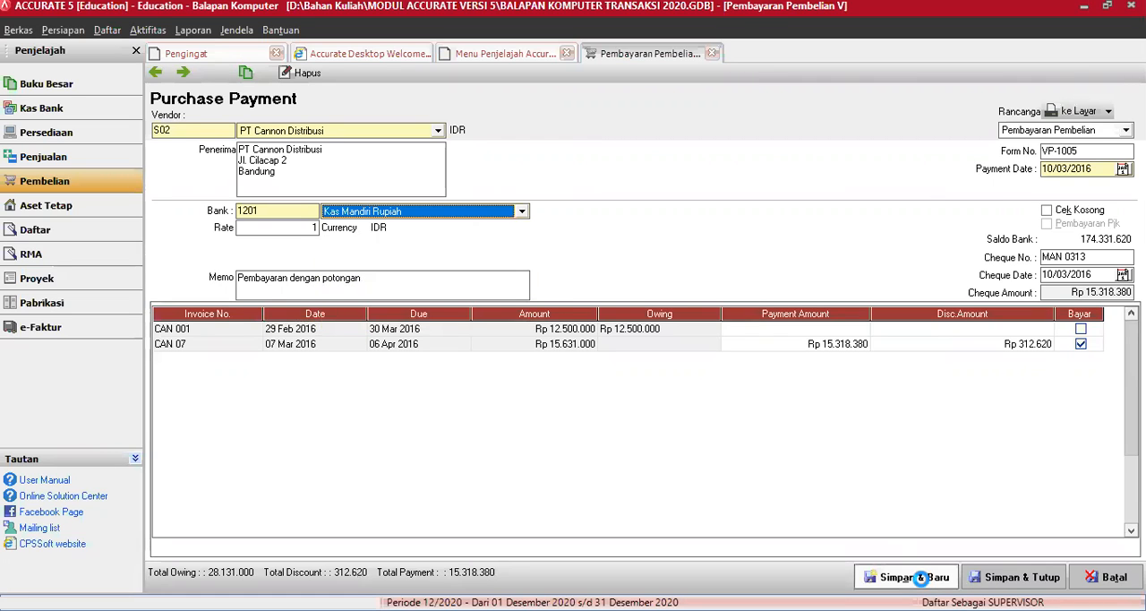
{"action": "left_click", "coordinate": [926, 578]}
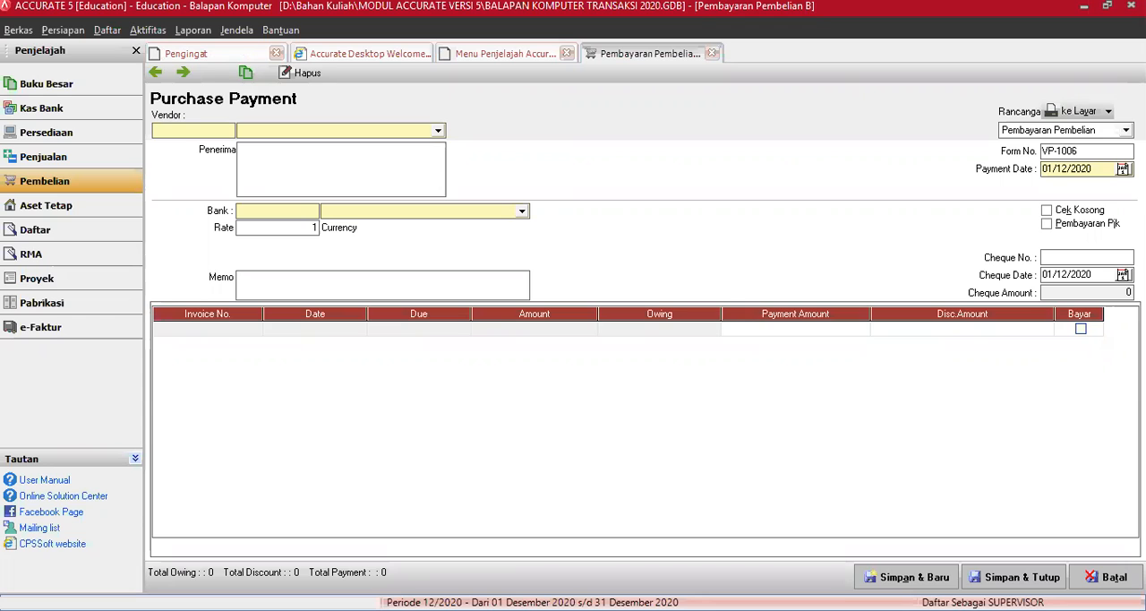
Close the blank payment form and check the PPH Jasa Manajemen account in the chart of accounts
{"action": "left_click", "coordinate": [1107, 578]}
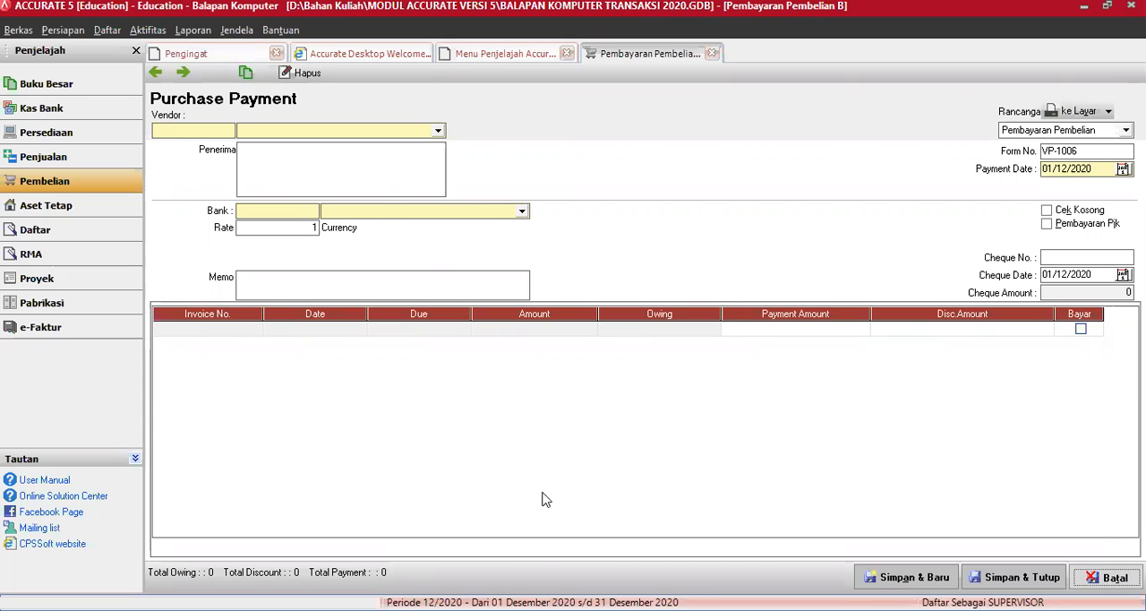
{"action": "left_click", "coordinate": [52, 86]}
{"action": "left_click", "coordinate": [212, 135]}
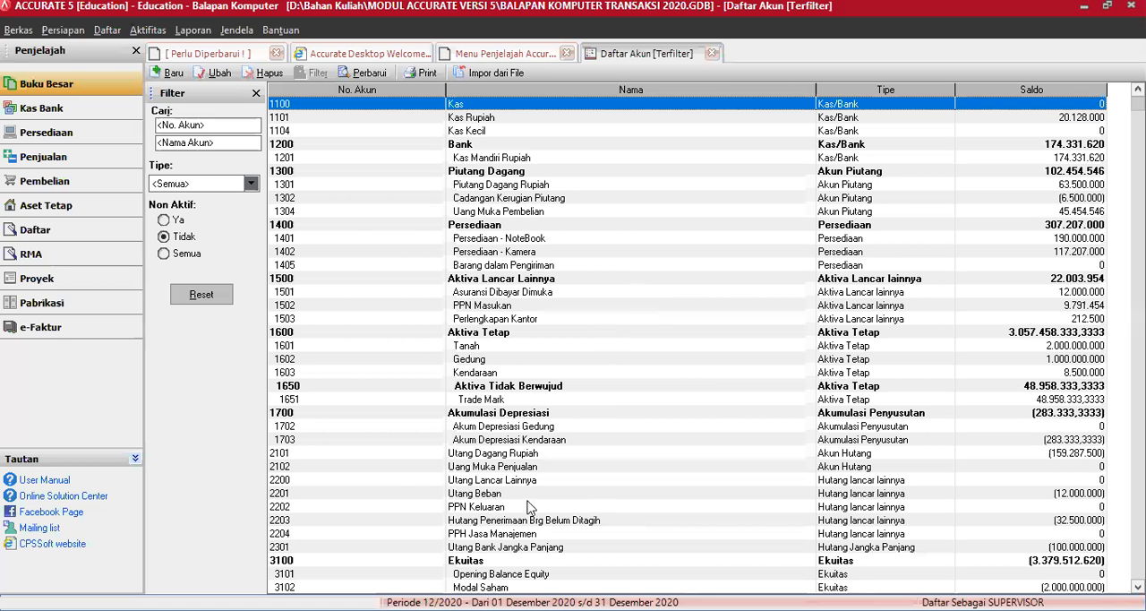
{"action": "left_click", "coordinate": [488, 534]}
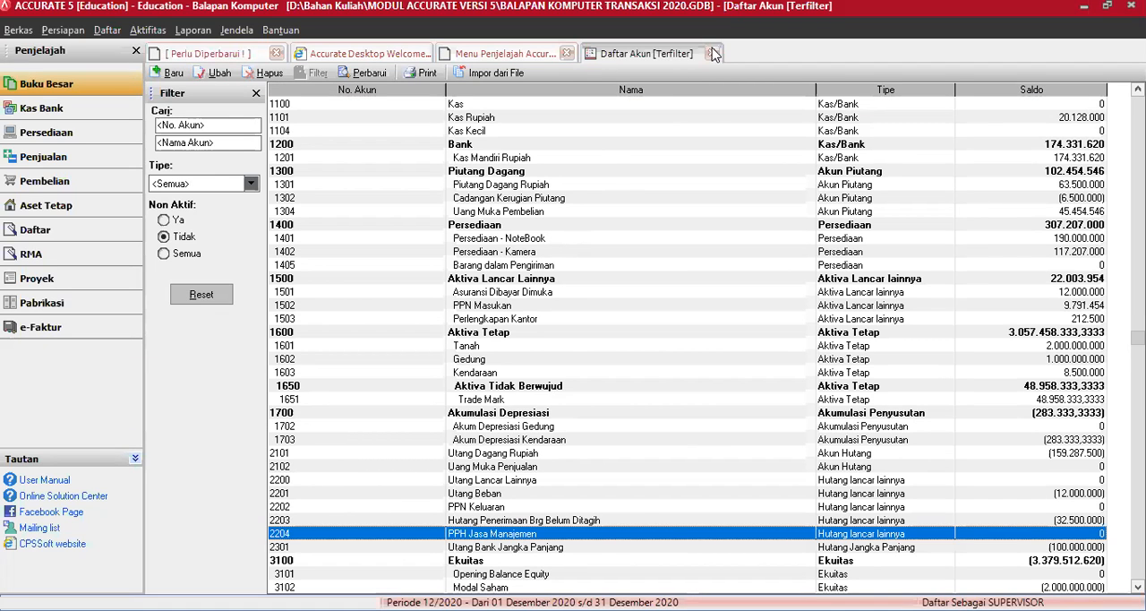
{"action": "key", "text": "Escape"}
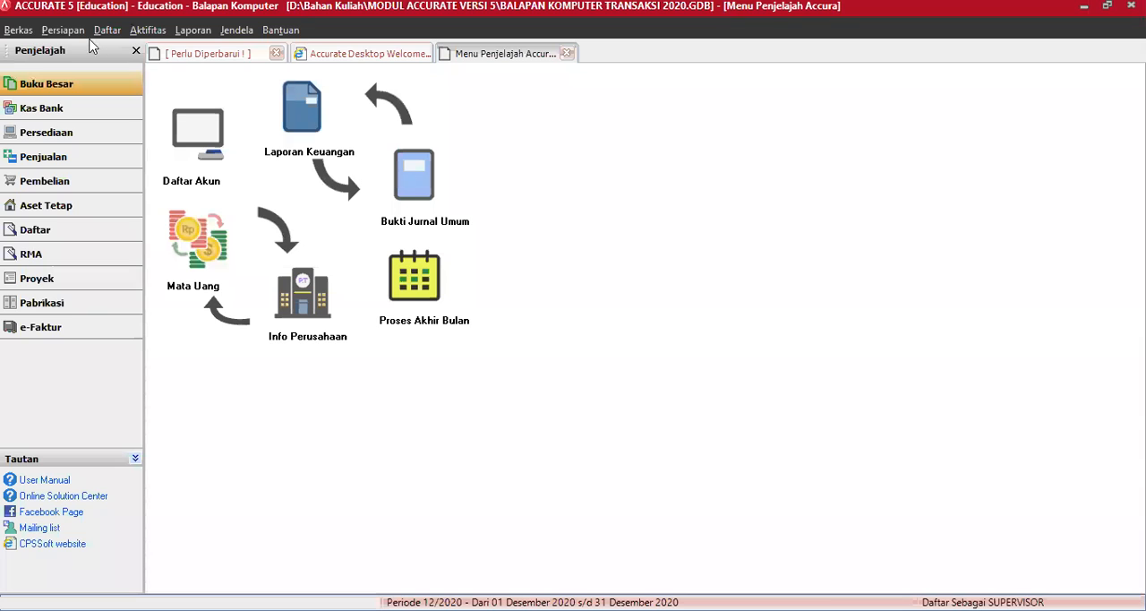
Start a new tax record in the Kode Pajak list
{"action": "left_click", "coordinate": [103, 32]}
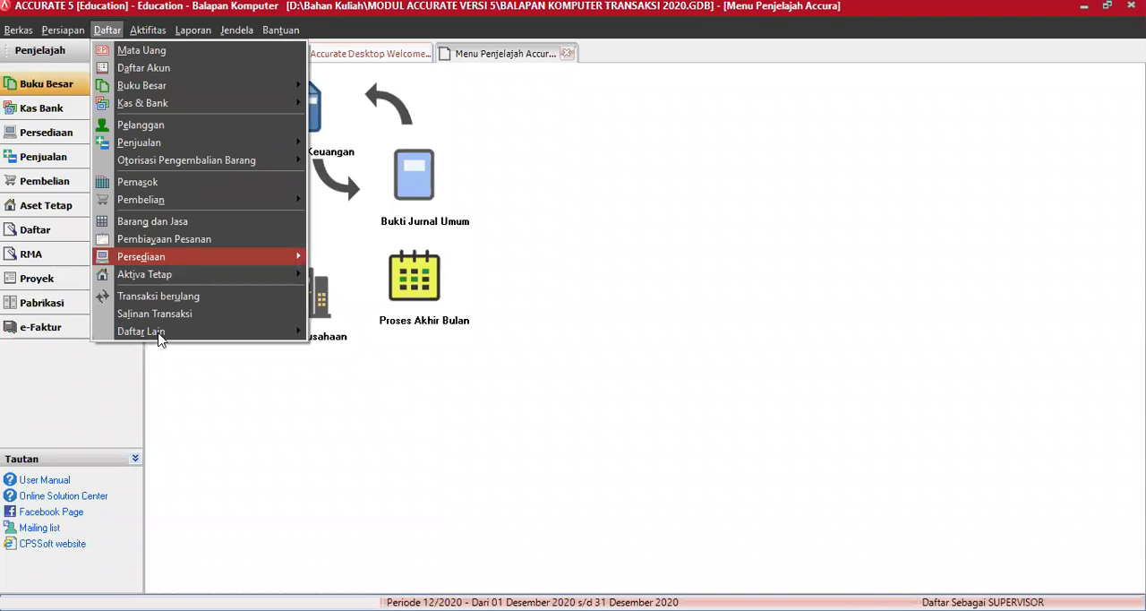
{"action": "mouse_move", "coordinate": [161, 337]}
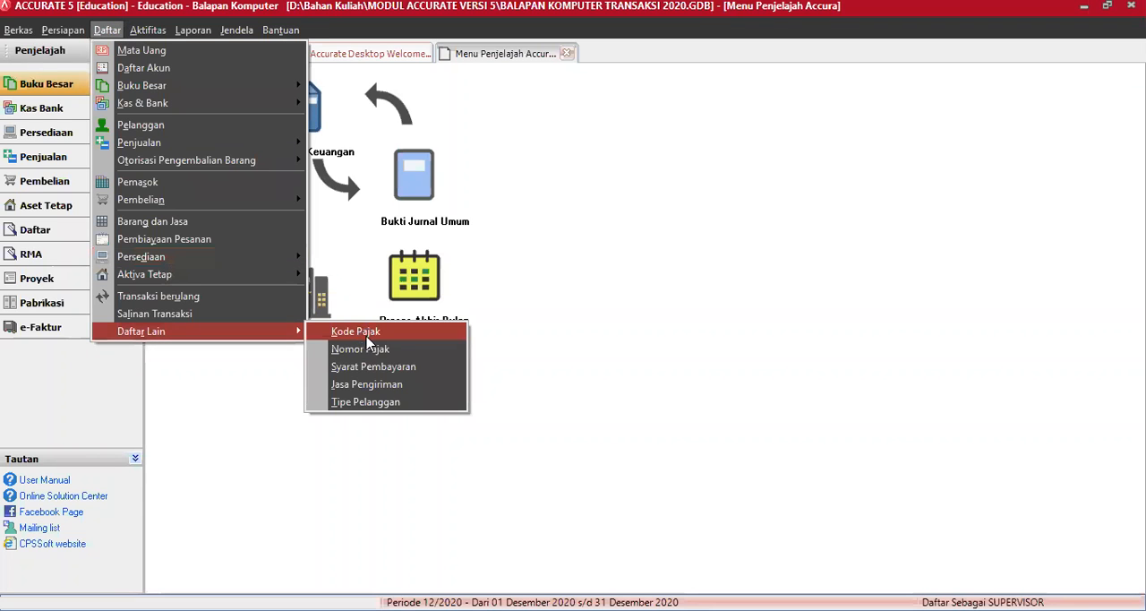
{"action": "left_click", "coordinate": [367, 334]}
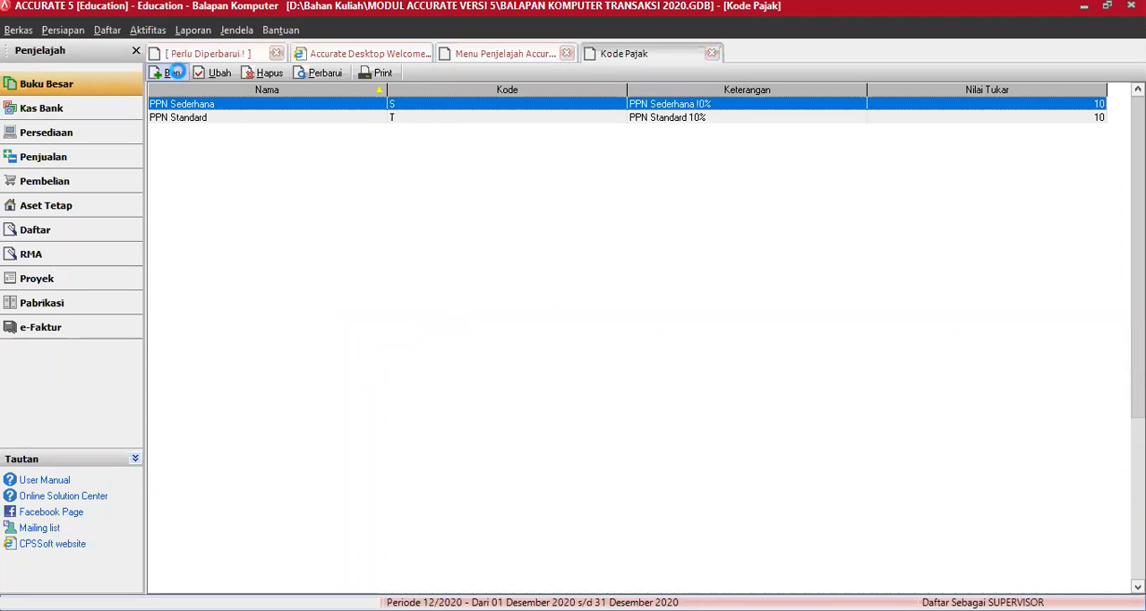
{"action": "left_click", "coordinate": [171, 73]}
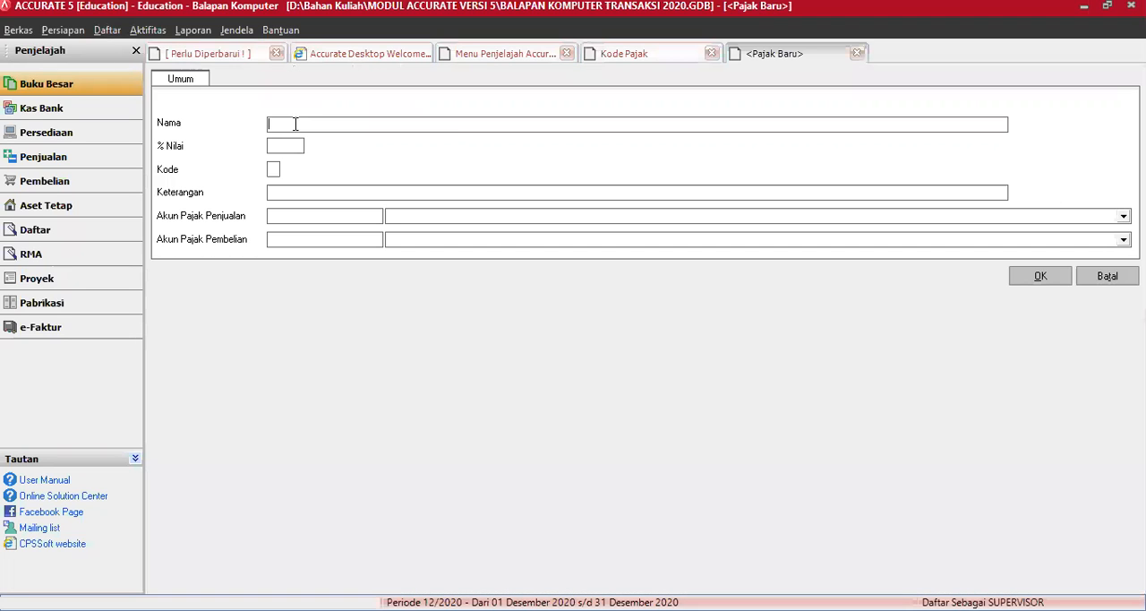
Name the new tax "PPh Pasal 23" with a rate of 6% and the code P
{"action": "left_click", "coordinate": [294, 124]}
{"action": "type", "text": "PPh Pasal 23"}
{"action": "left_click", "coordinate": [286, 146]}
{"action": "type", "text": "6"}
{"action": "key", "text": "Tab"}
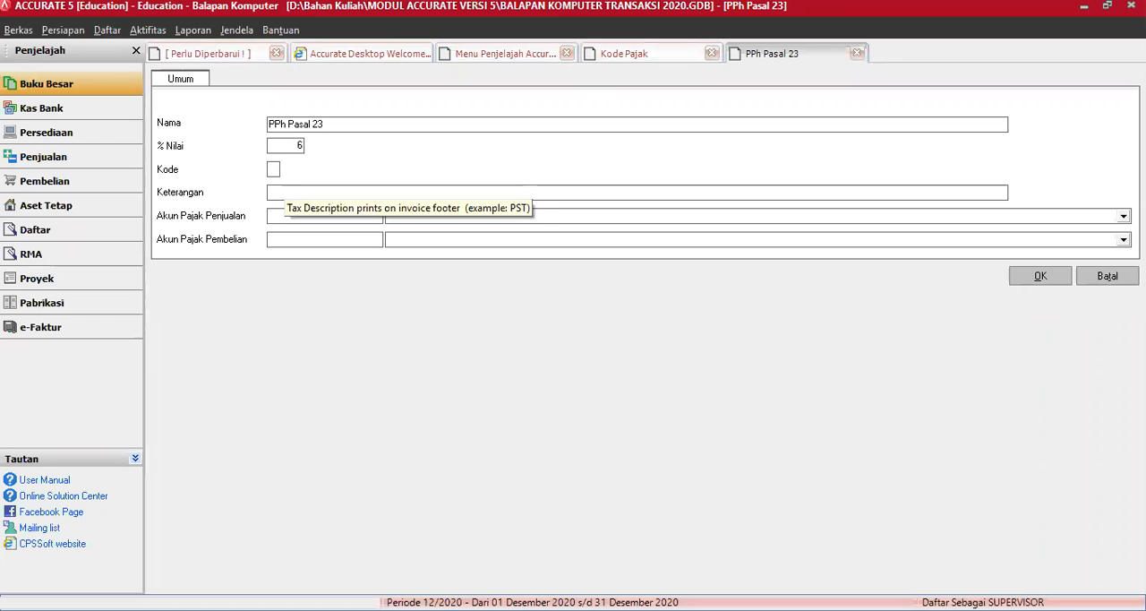
{"action": "type", "text": "P"}
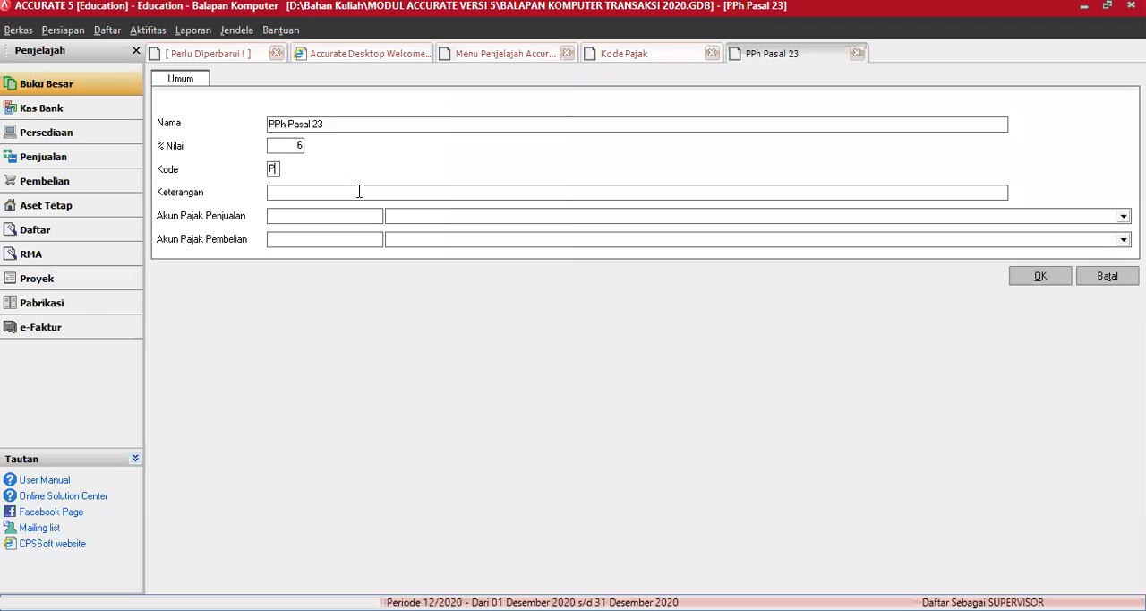
Enter "PPh Pasal 23 6%-Jasa Manajemen" as the description of the new tax
{"action": "key", "text": "Tab"}
{"action": "type", "text": "PPh Pasal 23 6%"}
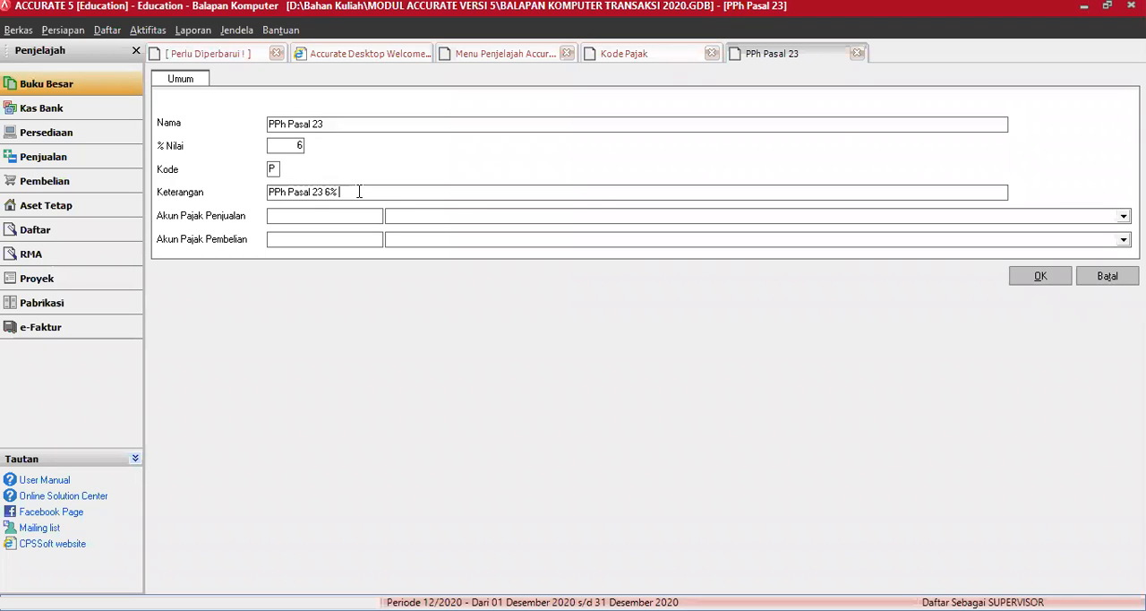
{"action": "key", "text": "BackSpace"}
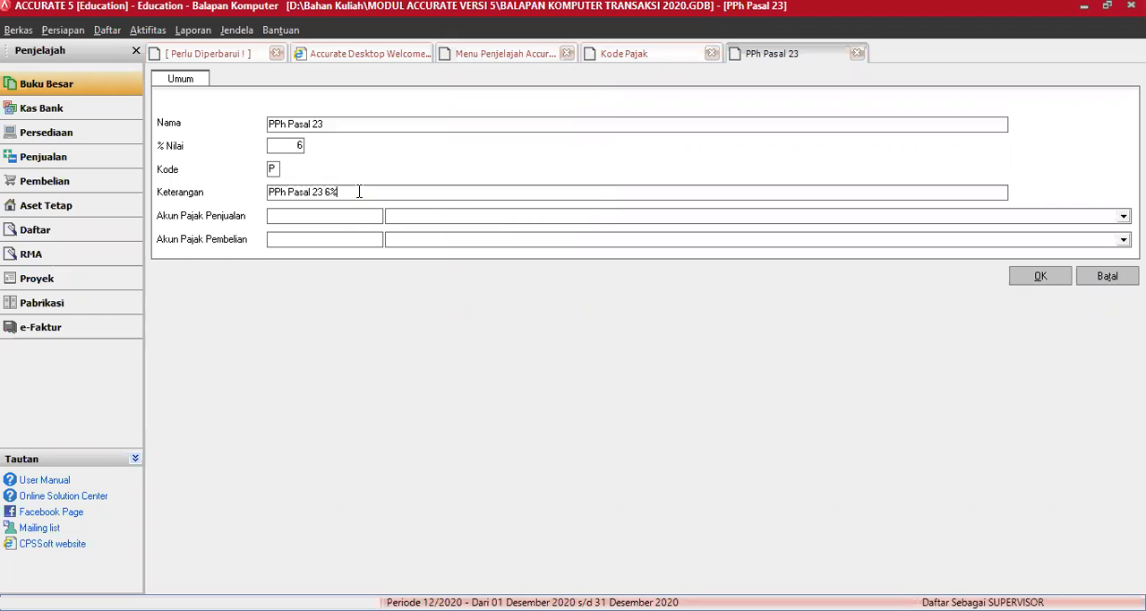
{"action": "type", "text": "-JAsa"}
{"action": "key", "text": "BackSpace"}
{"action": "key", "text": "BackSpace"}
{"action": "key", "text": "BackSpace"}
{"action": "type", "text": "asa Manajemen"}
{"action": "key", "text": "Tab"}
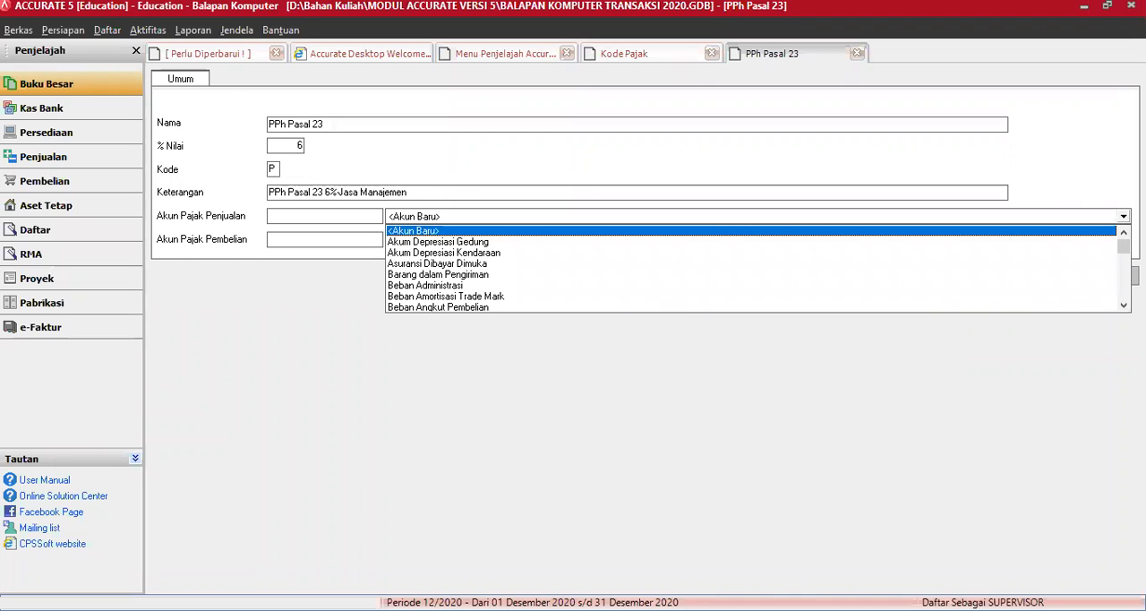
{"action": "scroll", "coordinate": [752, 269], "scroll_direction": "down", "scroll_amount": 1}
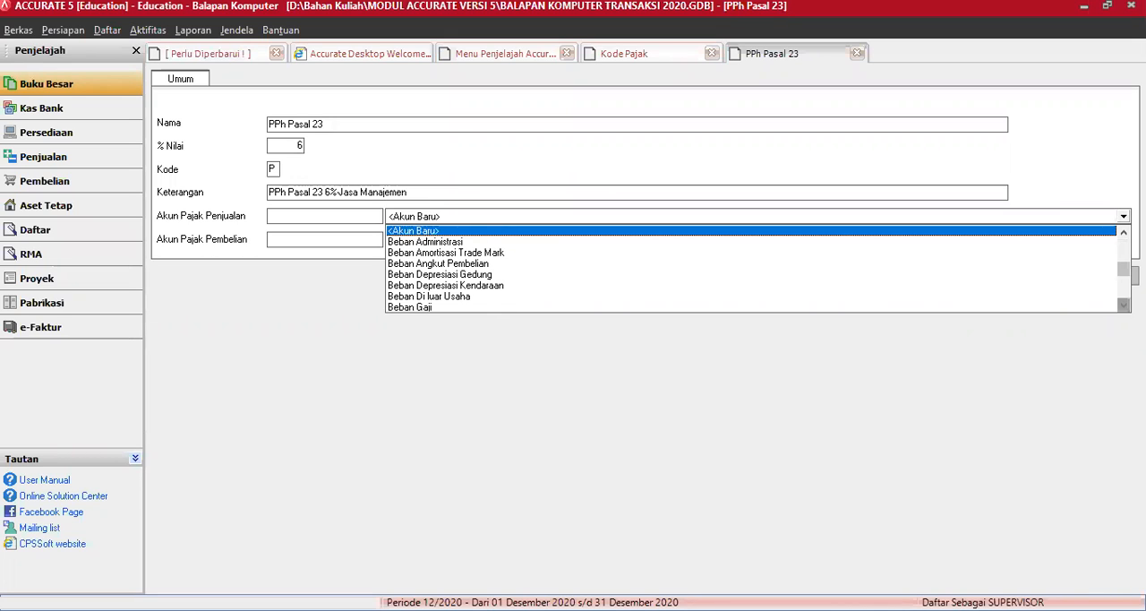
{"action": "scroll", "coordinate": [752, 273], "scroll_direction": "down", "scroll_amount": 1}
{"action": "scroll", "coordinate": [752, 268], "scroll_direction": "down", "scroll_amount": 1}
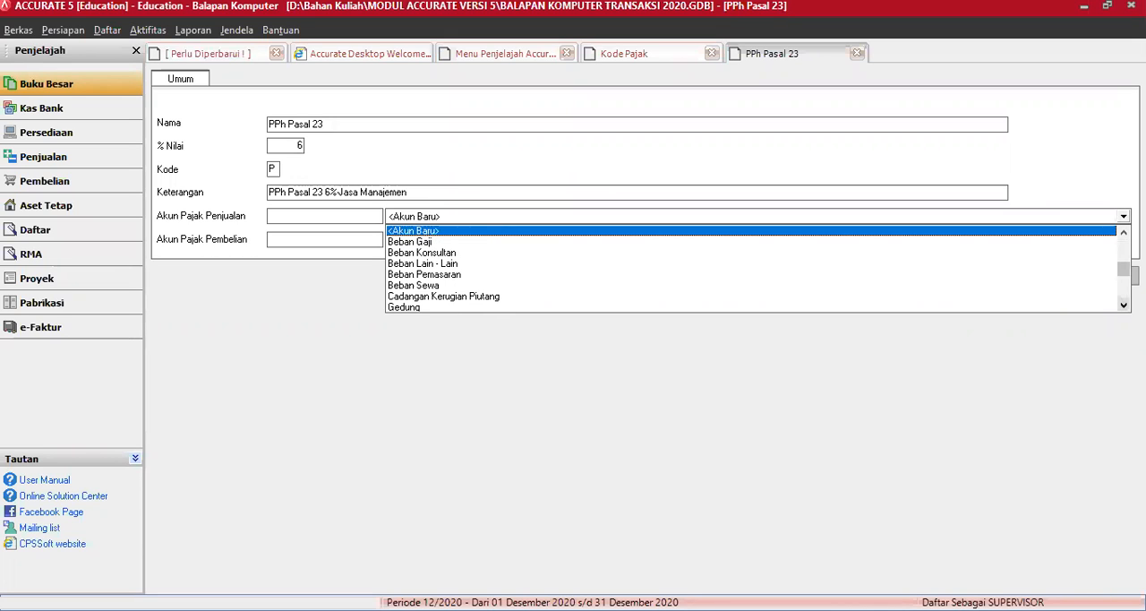
{"action": "scroll", "coordinate": [753, 269], "scroll_direction": "down", "scroll_amount": 2}
{"action": "scroll", "coordinate": [752, 269], "scroll_direction": "down", "scroll_amount": 1}
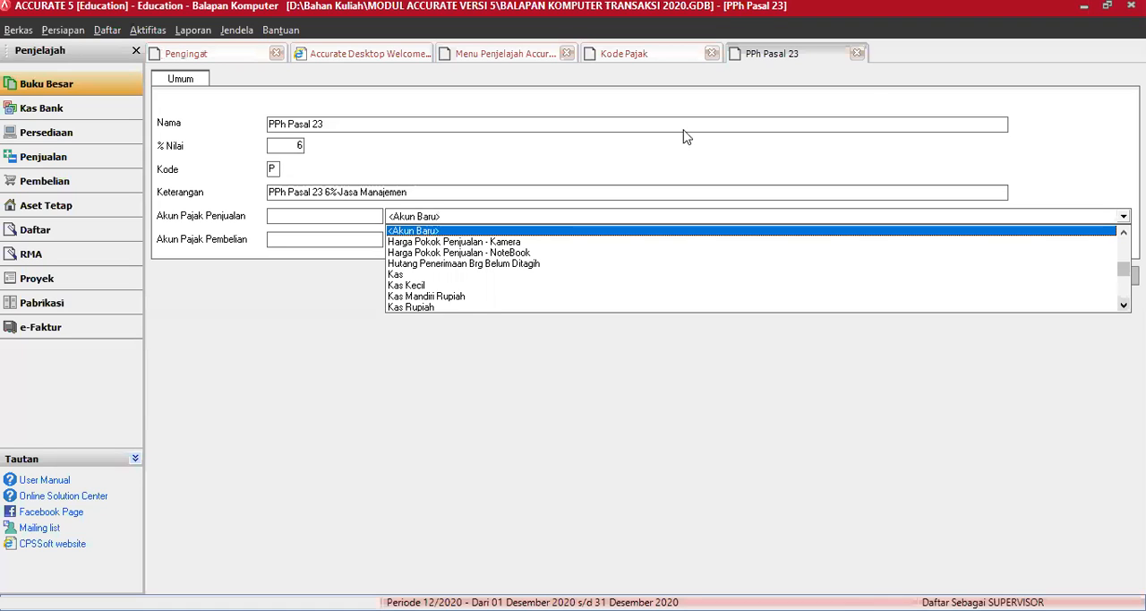
{"action": "scroll", "coordinate": [686, 135], "scroll_direction": "down", "scroll_amount": 2}
{"action": "key", "text": "Escape"}
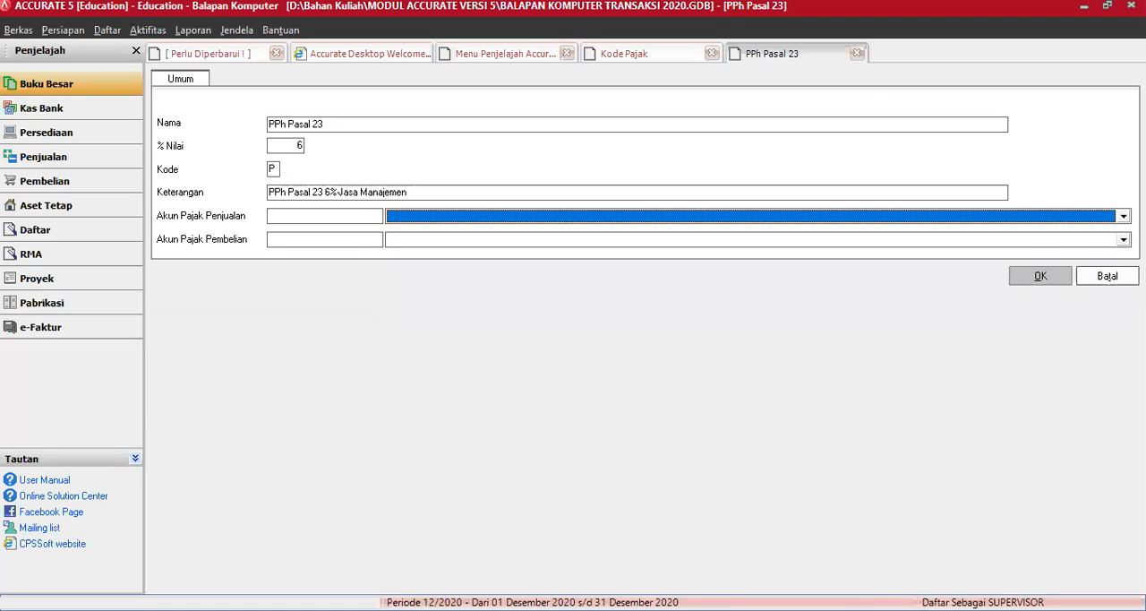
Assign account 2204 as both the sales and purchase tax account of PPh Pasal 23 and save the tax record
{"action": "left_click", "coordinate": [324, 215]}
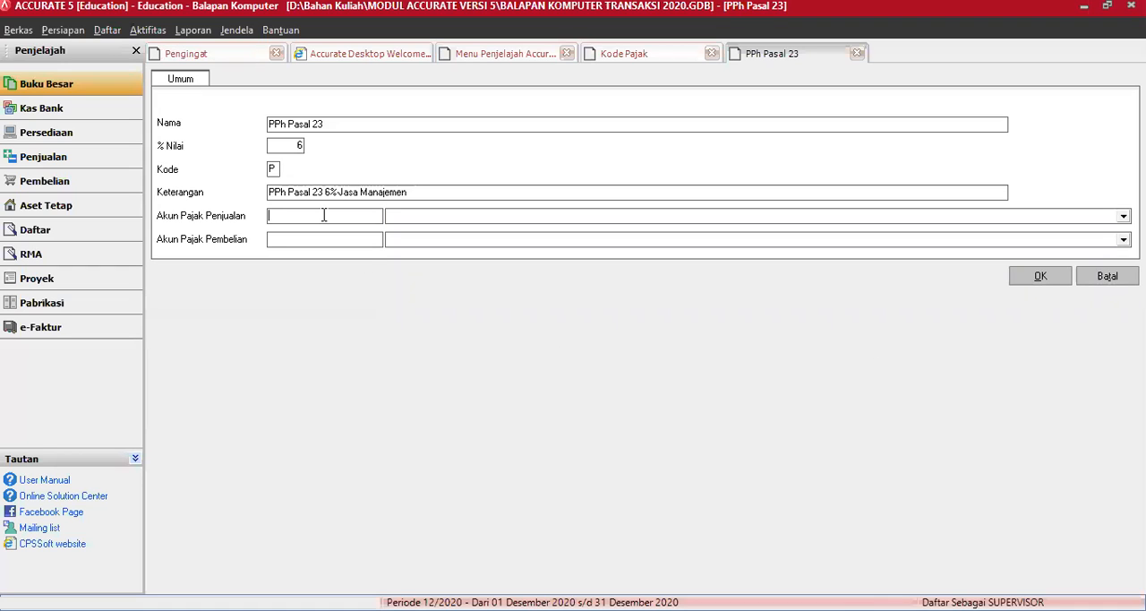
{"action": "type", "text": "2204"}
{"action": "key", "text": "Tab"}
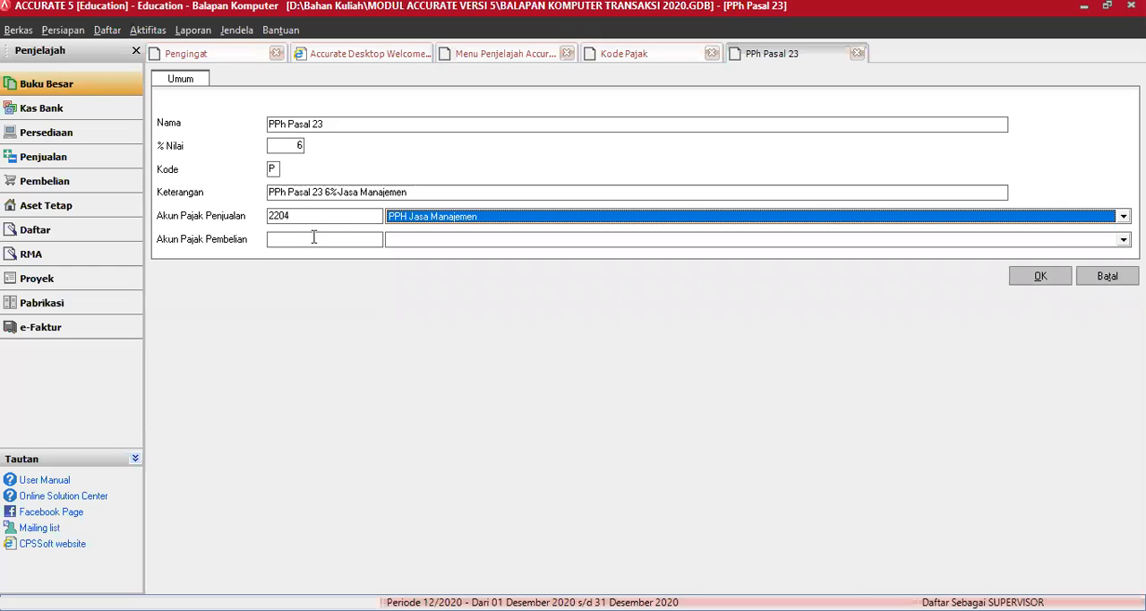
{"action": "left_click", "coordinate": [313, 237]}
{"action": "type", "text": "2204"}
{"action": "key", "text": "Tab"}
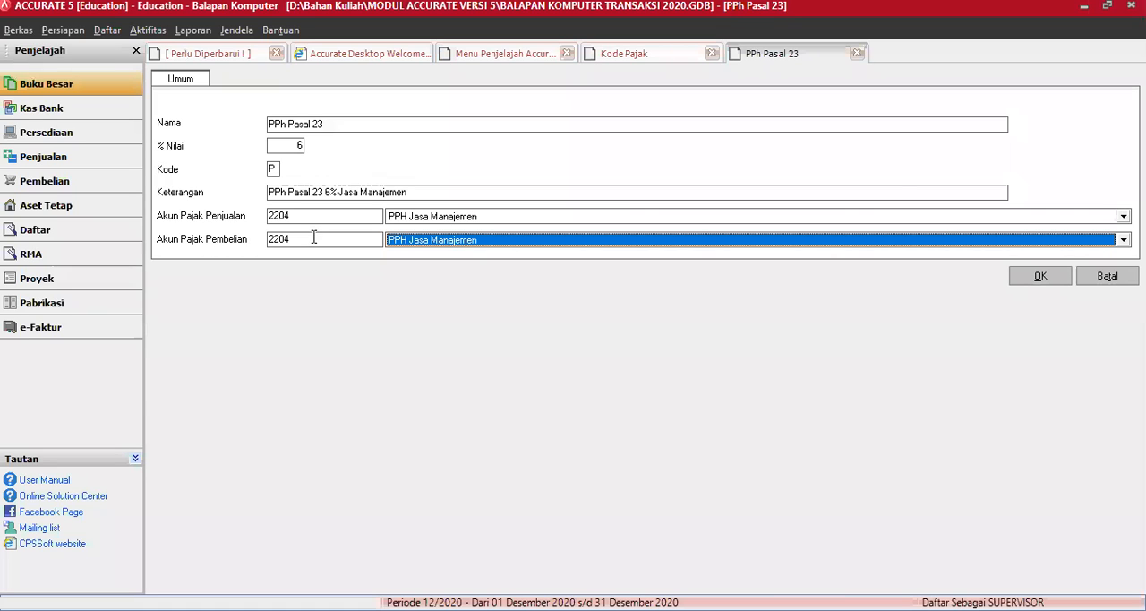
{"action": "left_click", "coordinate": [1019, 280]}
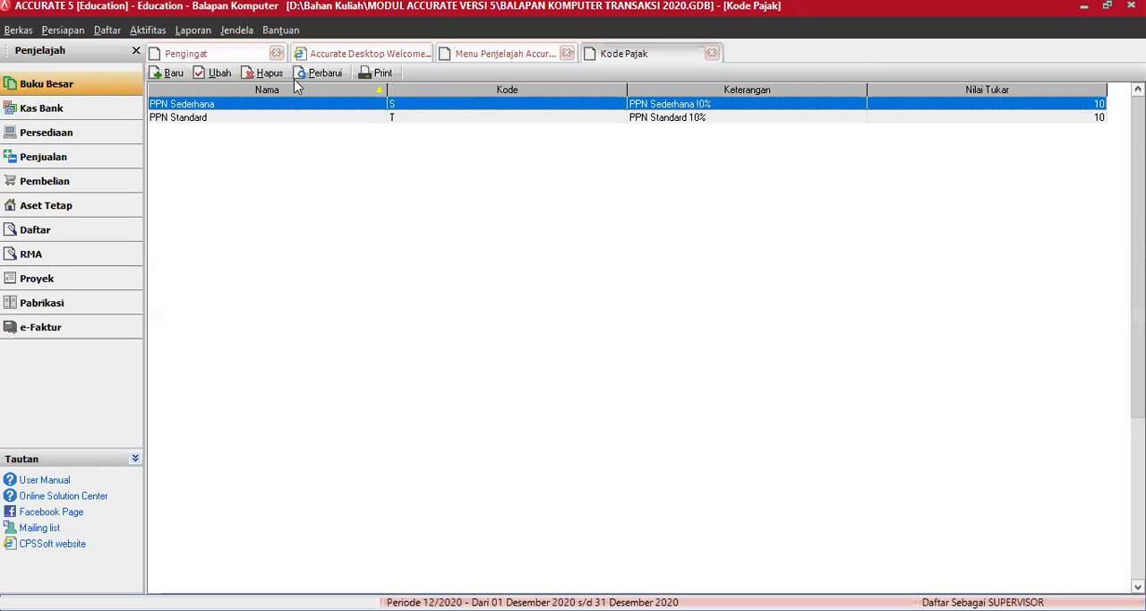
{"action": "left_click", "coordinate": [324, 74]}
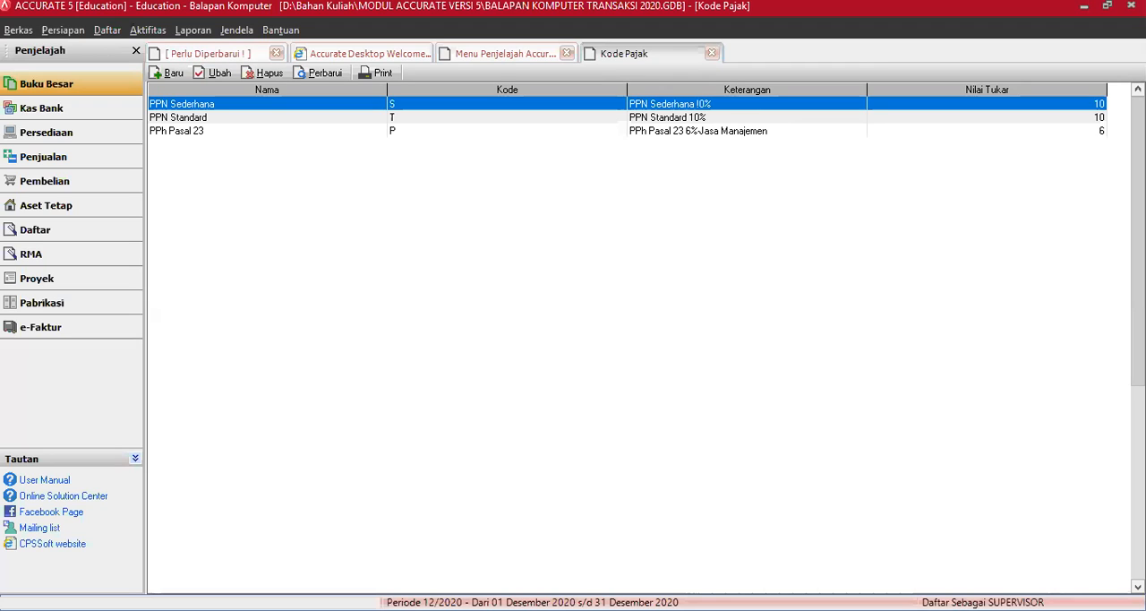
Close the Kode Pajak list and open a new purchase payment form
{"action": "left_click", "coordinate": [713, 54]}
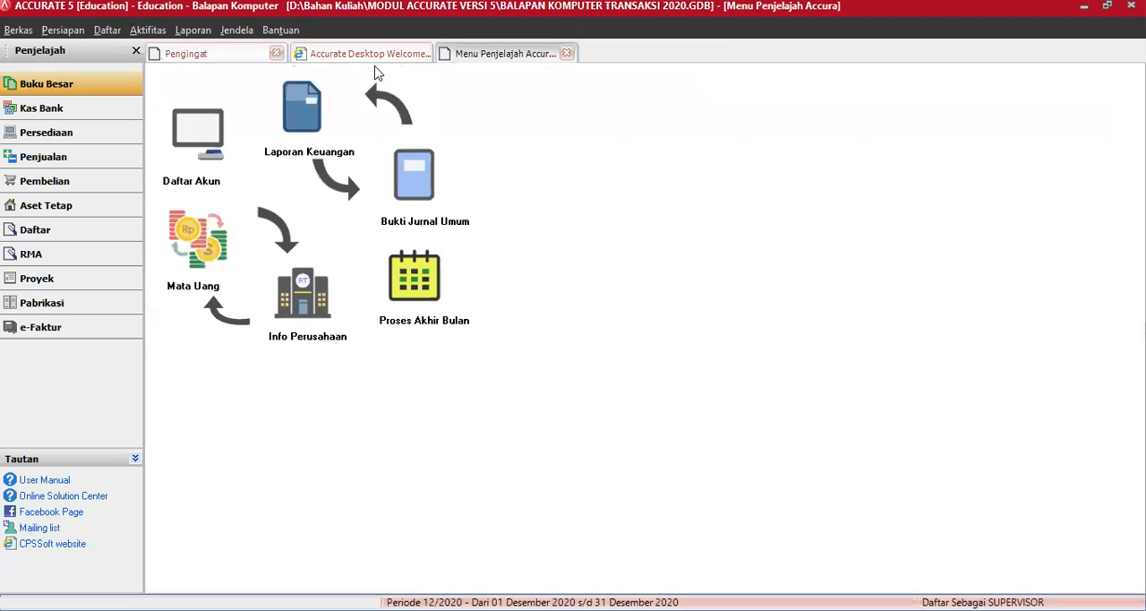
{"action": "left_click", "coordinate": [9, 150]}
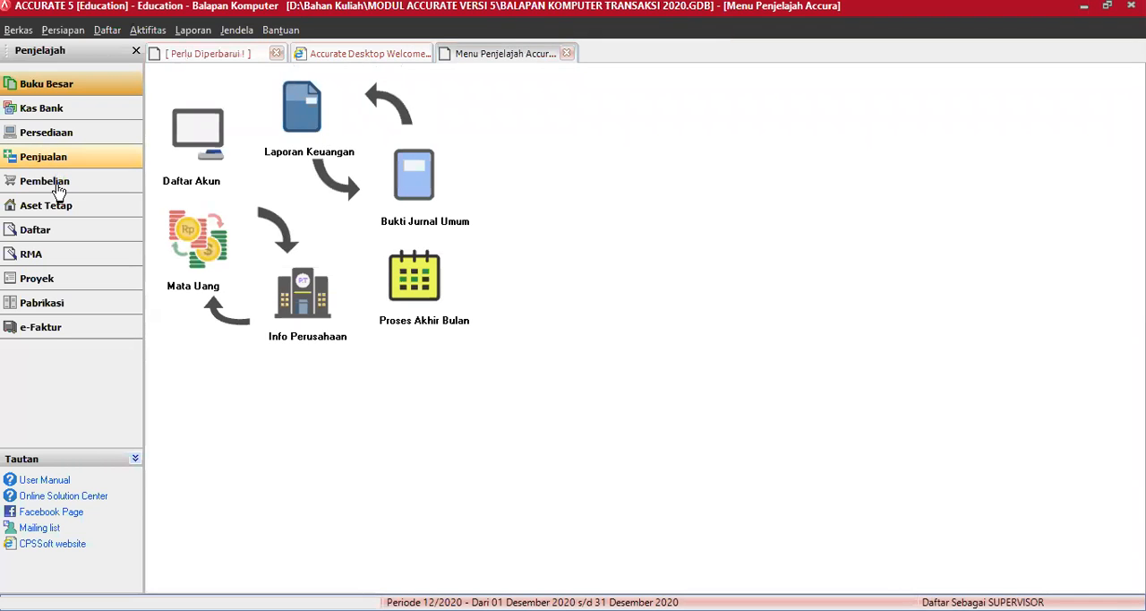
{"action": "left_click", "coordinate": [58, 190]}
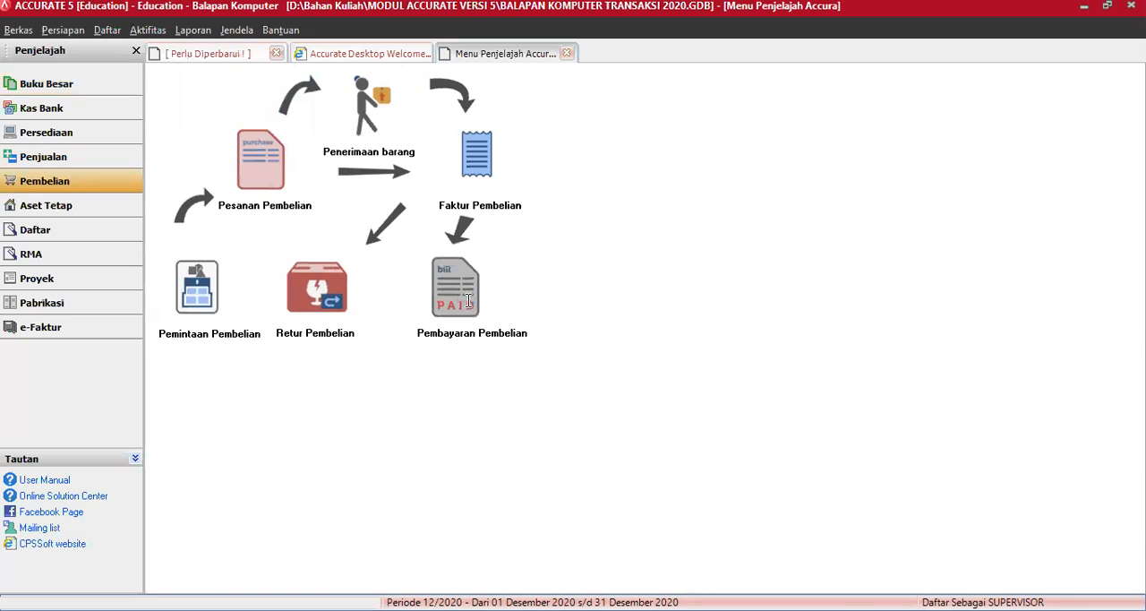
{"action": "left_click", "coordinate": [467, 301]}
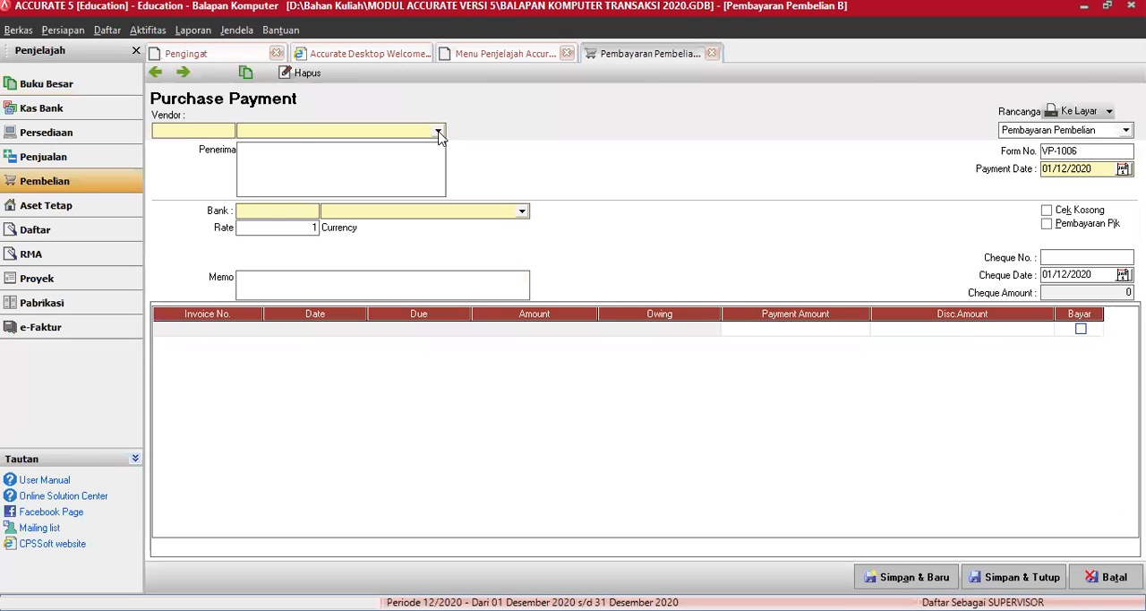
Choose Konsultan ABADI dan Rekan as the payment's vendor and Kas Mandiri Rupiah as its bank account
{"action": "left_click", "coordinate": [439, 132]}
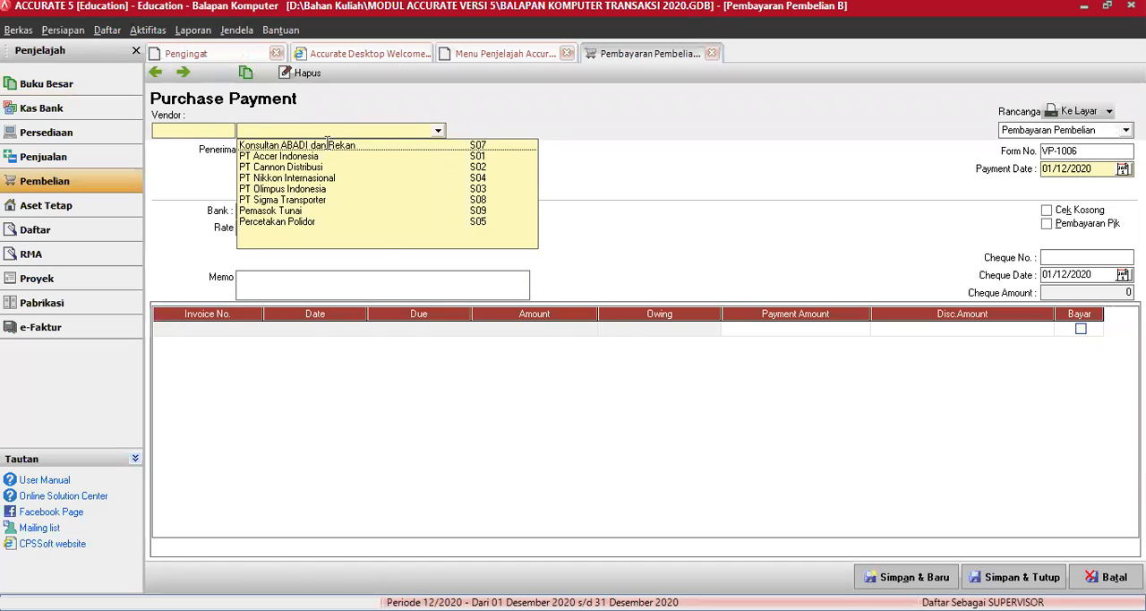
{"action": "left_click", "coordinate": [328, 147]}
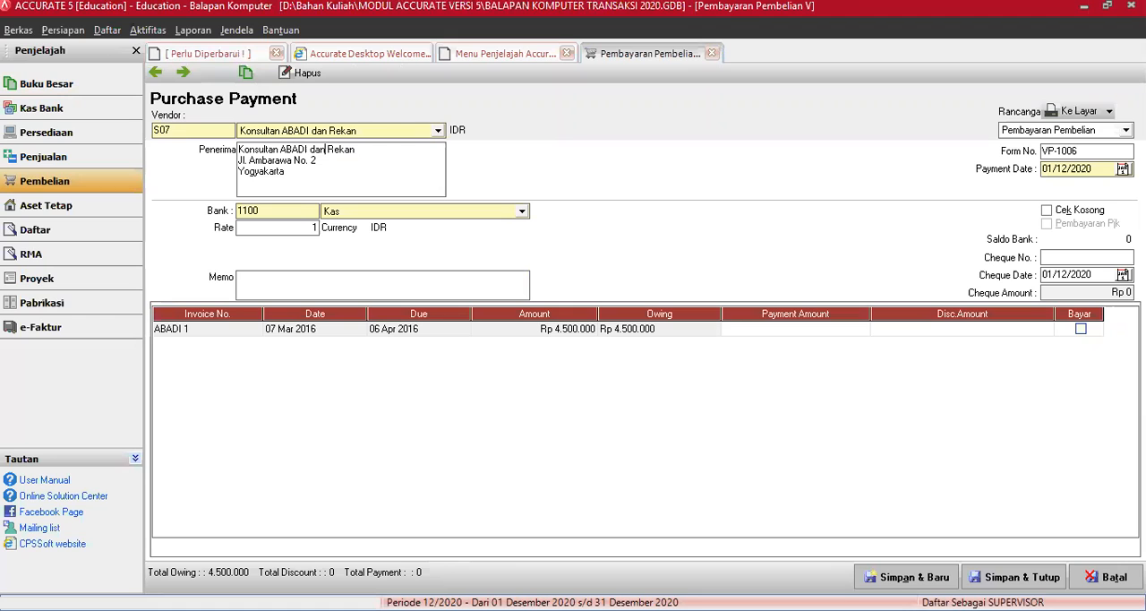
{"action": "left_click", "coordinate": [524, 213]}
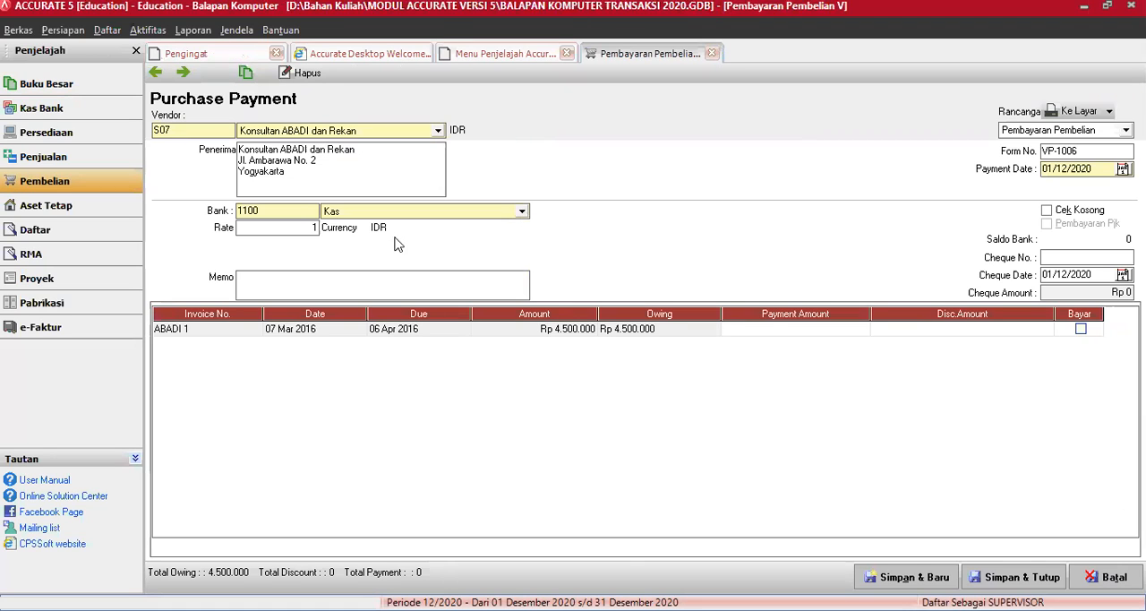
{"action": "left_click", "coordinate": [391, 249]}
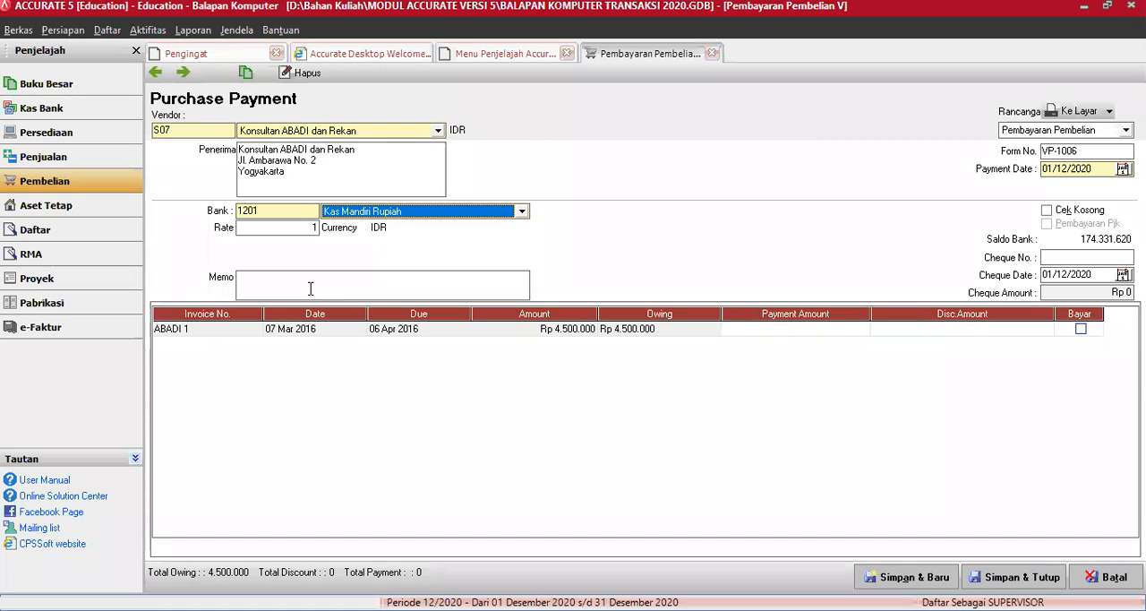
Enter "Pelunasan Utang kepada Konsultan ABADI" as the payment memo
{"action": "left_click", "coordinate": [311, 288]}
{"action": "type", "text": "PElu"}
{"action": "key", "text": "BackSpace"}
{"action": "key", "text": "BackSpace"}
{"action": "key", "text": "BackSpace"}
{"action": "type", "text": "el"}
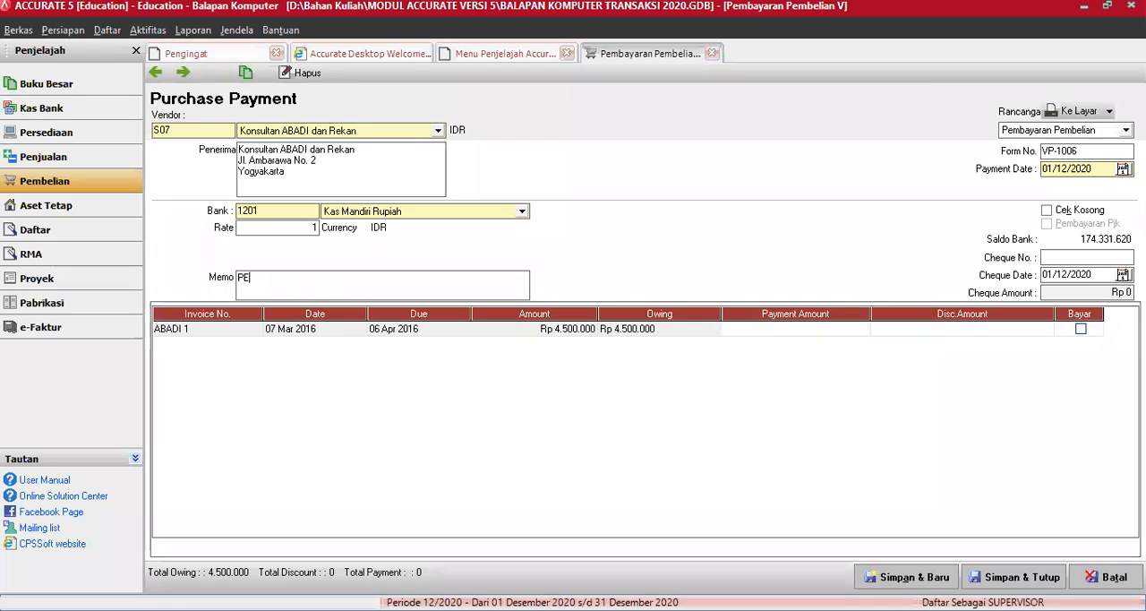
{"action": "type", "text": "unasan Utang kepada Konsulatan"}
{"action": "key", "text": "BackSpace"}
{"action": "key", "text": "BackSpace"}
{"action": "key", "text": "BackSpace"}
{"action": "key", "text": "BackSpace"}
{"action": "key", "text": "BackSpace"}
{"action": "type", "text": "tan ABADI"}
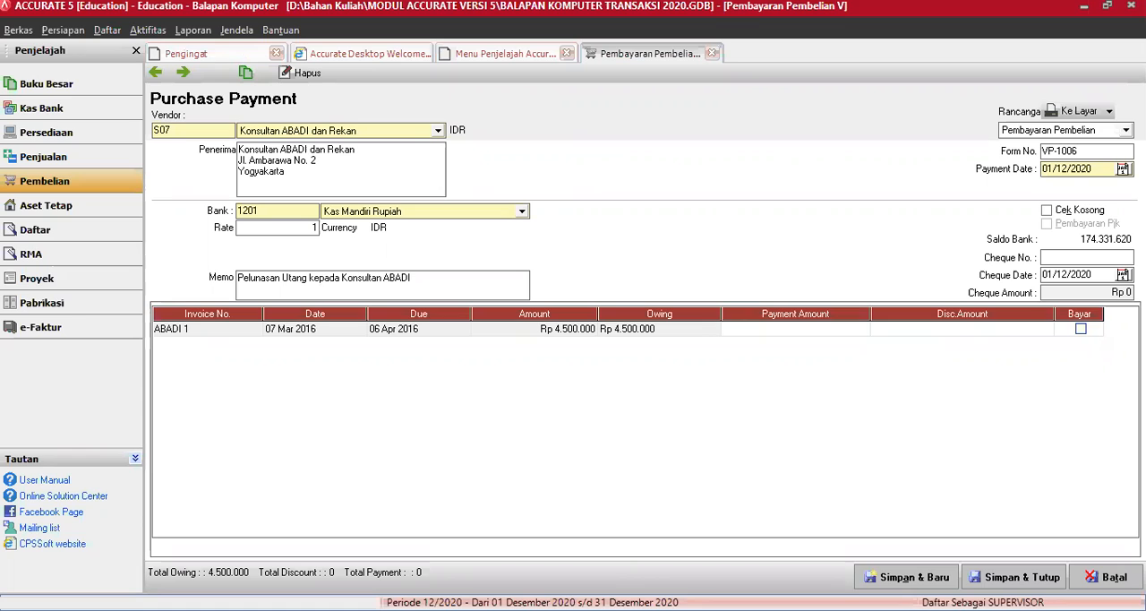
Set the payment date and cheque date to 18/03/2016 and the cheque number to MAN 1318
{"action": "type", "text": "18/03/16"}
{"action": "left_click", "coordinate": [1079, 259]}
{"action": "type", "text": "M"}
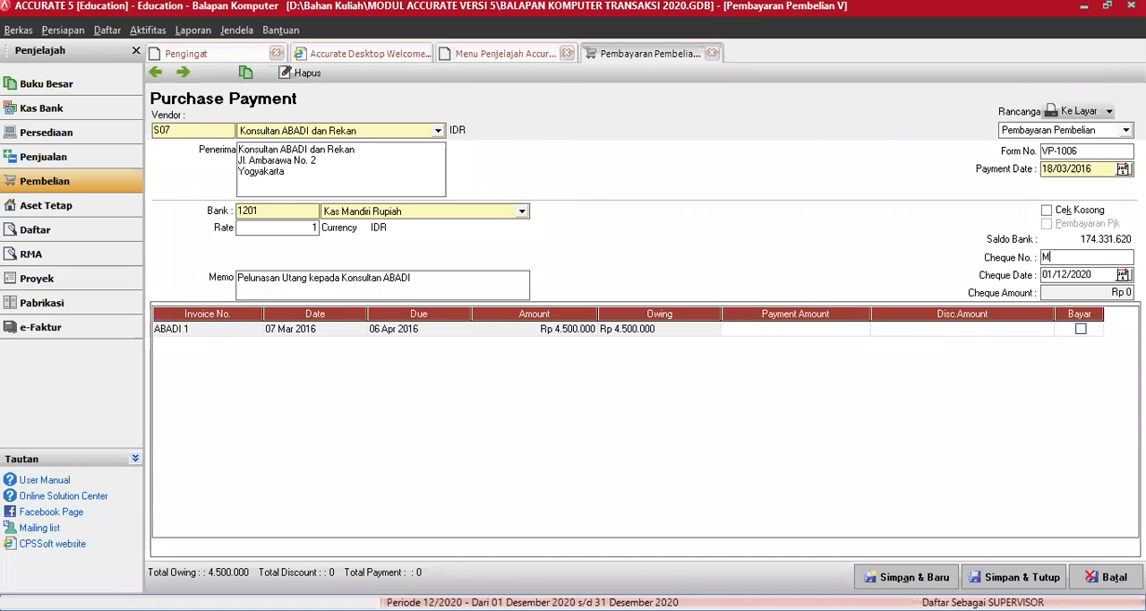
{"action": "type", "text": "AN 1318"}
{"action": "key", "text": "Tab"}
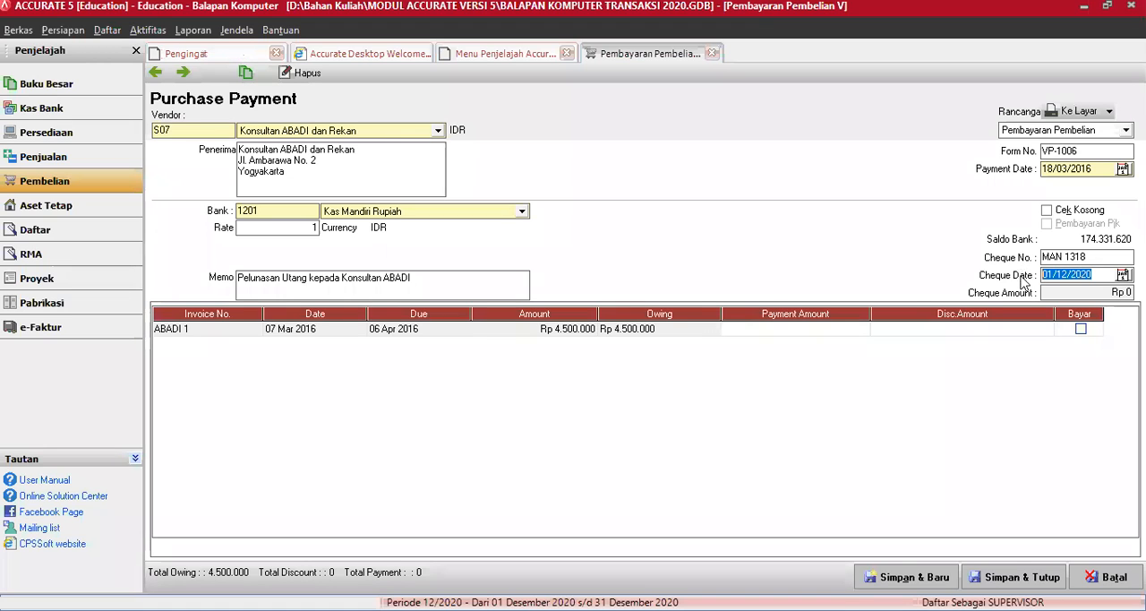
{"action": "type", "text": "1"}
{"action": "type", "text": "8/03/201"}
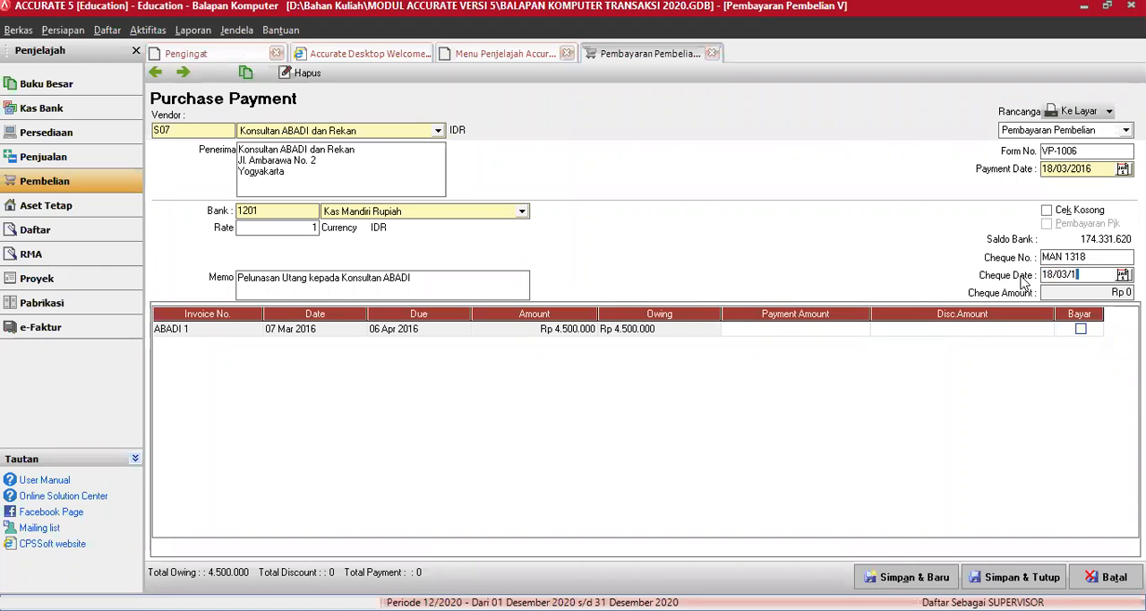
{"action": "type", "text": "6"}
{"action": "key", "text": "Tab"}
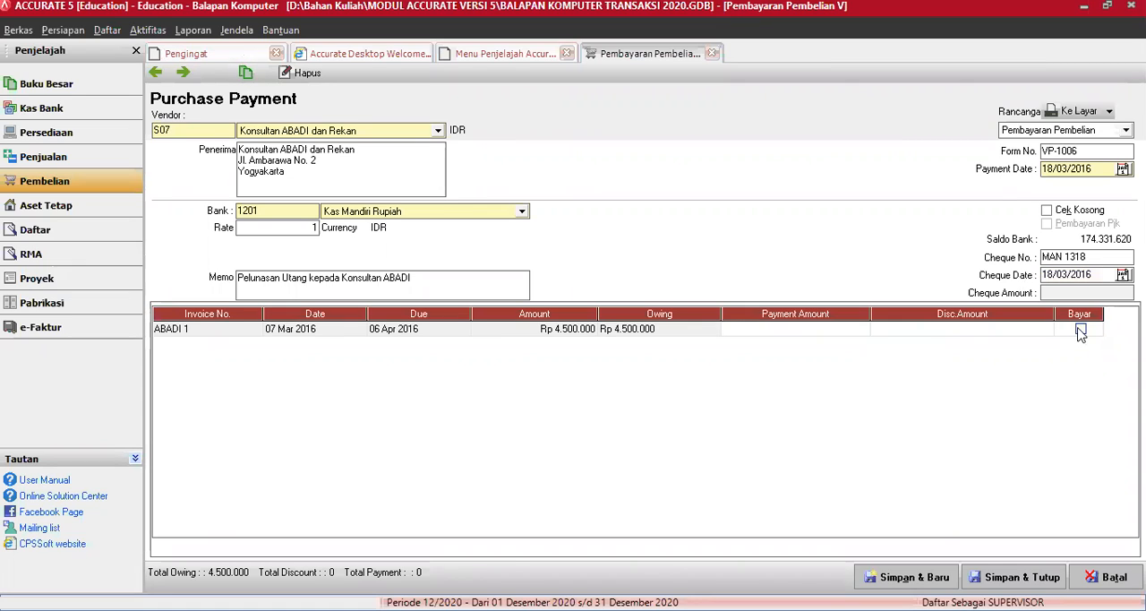
Mark invoice ABADI 1 for payment and open its PPh 23 information
{"action": "left_click", "coordinate": [1081, 330]}
{"action": "left_click", "coordinate": [1081, 331]}
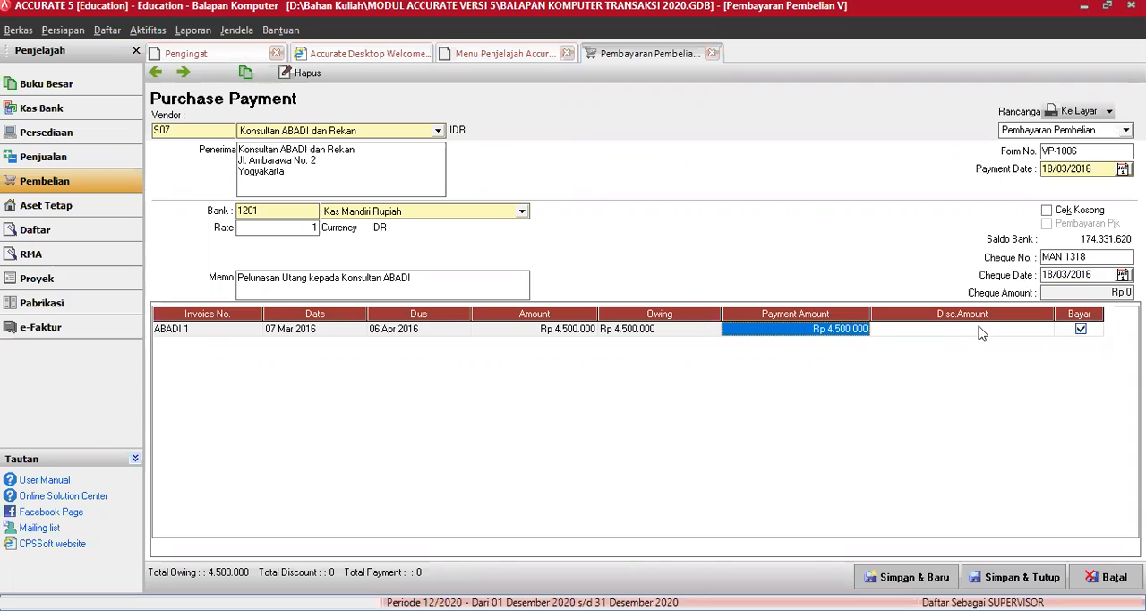
{"action": "left_click", "coordinate": [981, 331]}
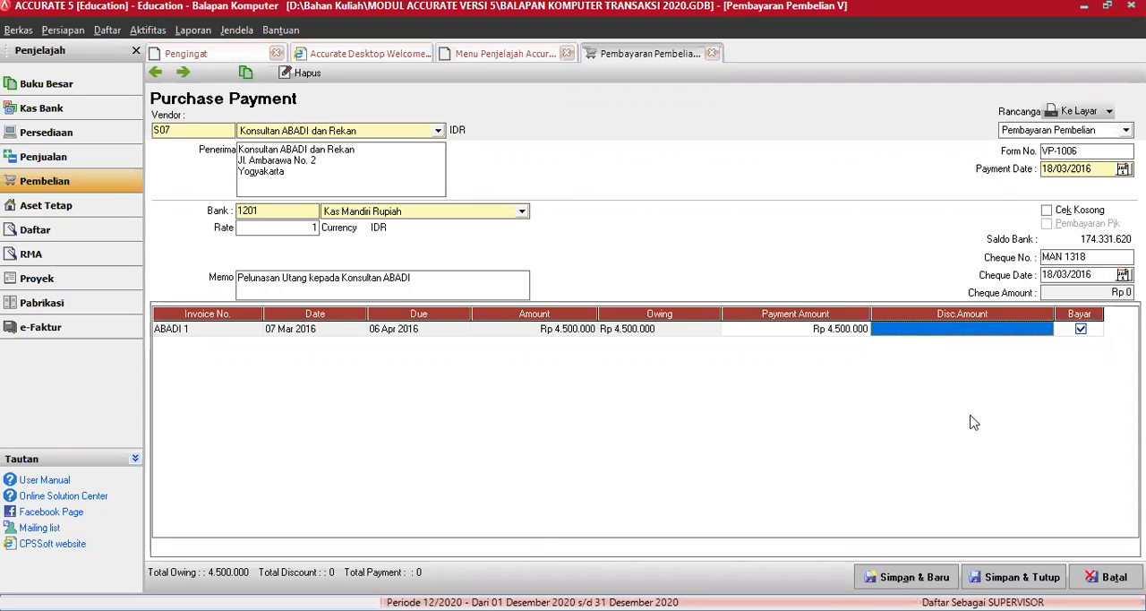
{"action": "right_click", "coordinate": [989, 332]}
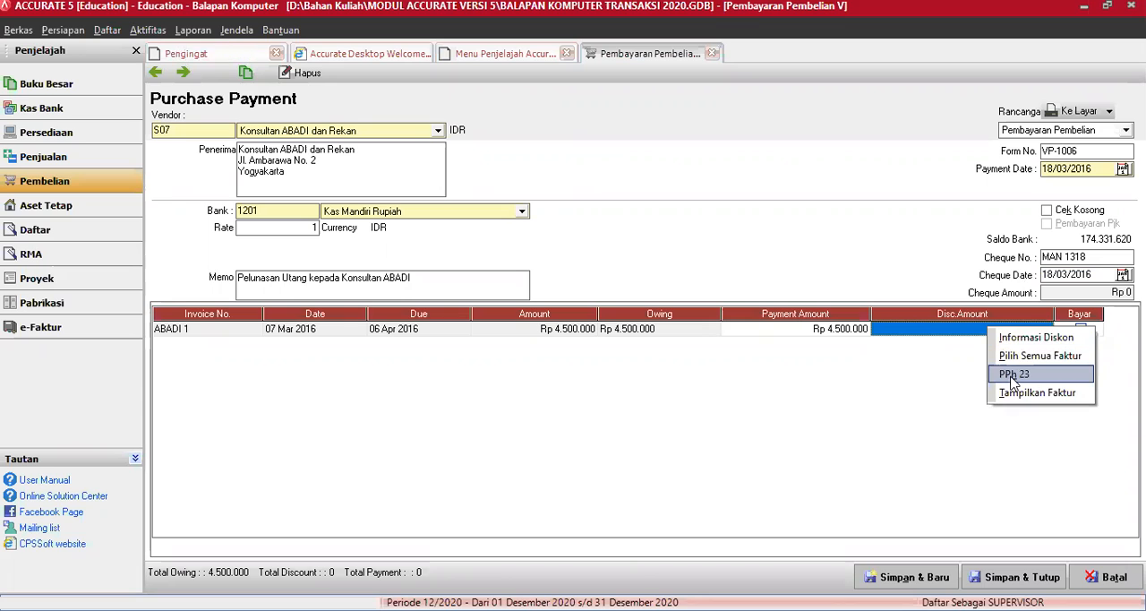
{"action": "left_click", "coordinate": [1014, 374]}
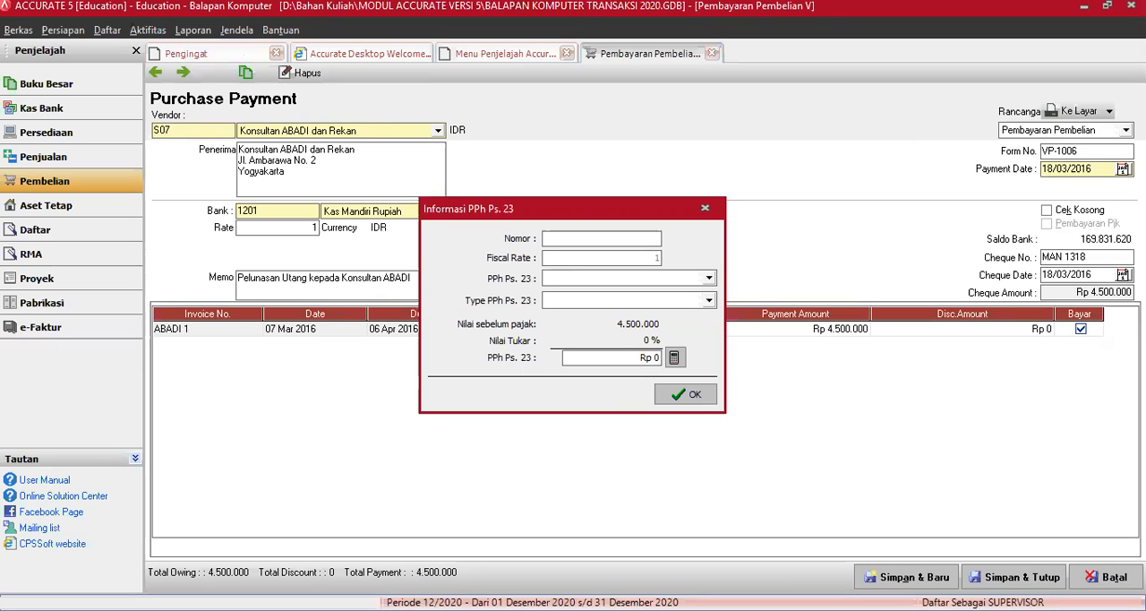
Apply PPh Pasal 23 - 6% of type Jasa Manajemen with number 01 to invoice ABADI 1, calculating the tax amount
{"action": "type", "text": "01"}
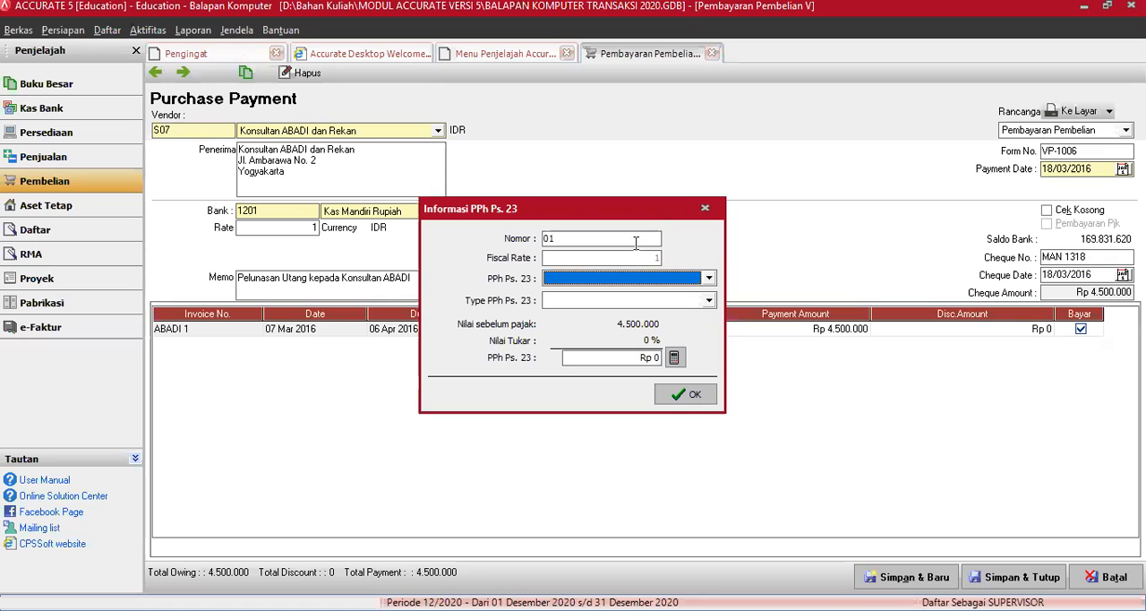
{"action": "left_click", "coordinate": [708, 278]}
{"action": "left_click", "coordinate": [584, 315]}
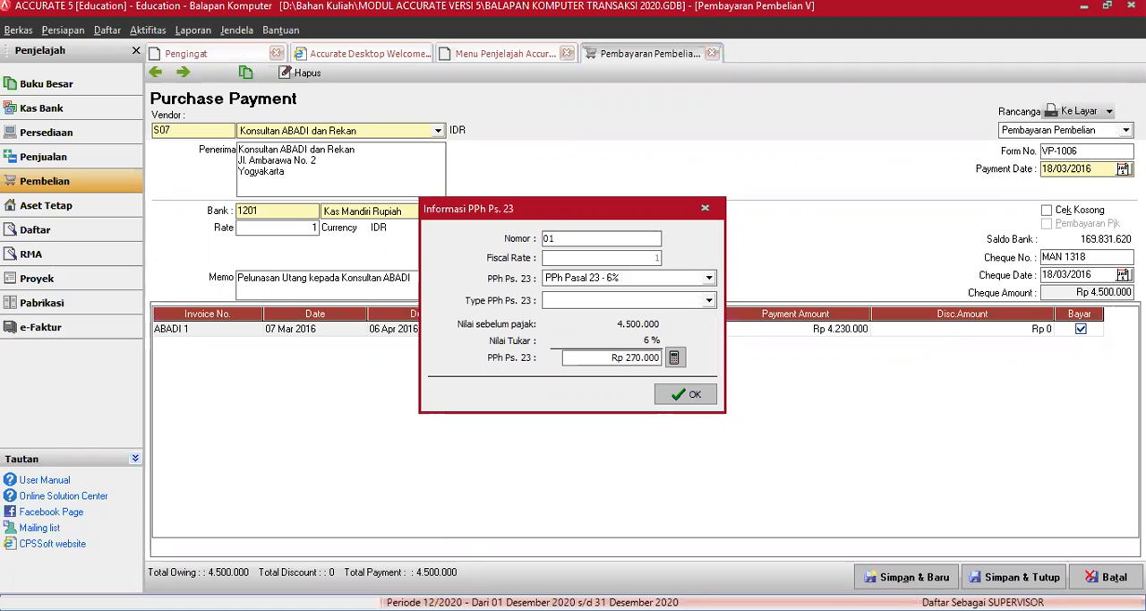
{"action": "left_click", "coordinate": [709, 301]}
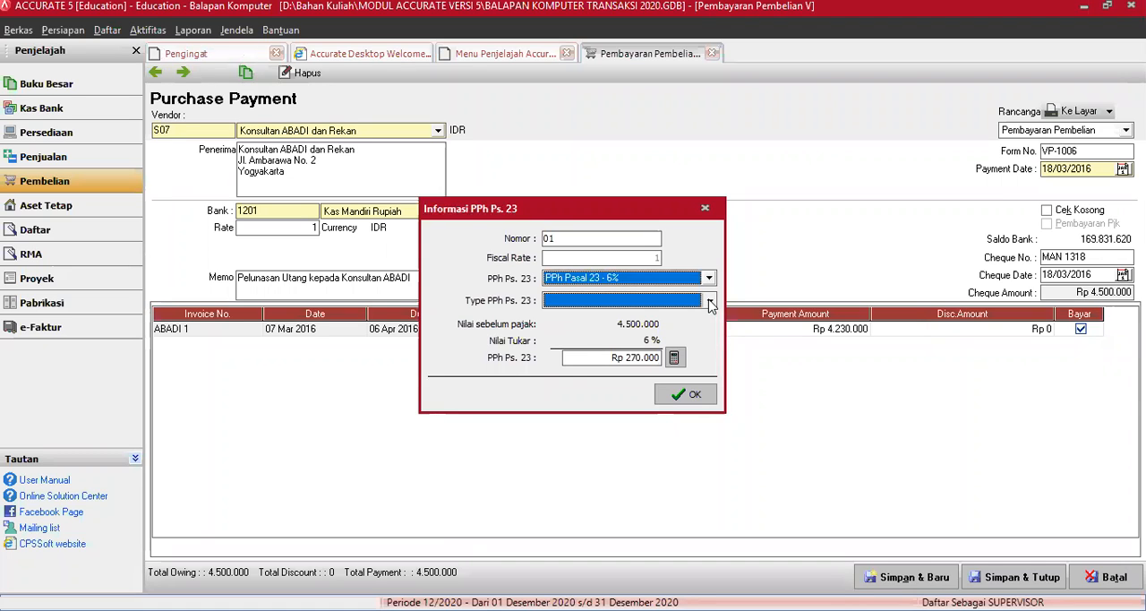
{"action": "left_click", "coordinate": [709, 302]}
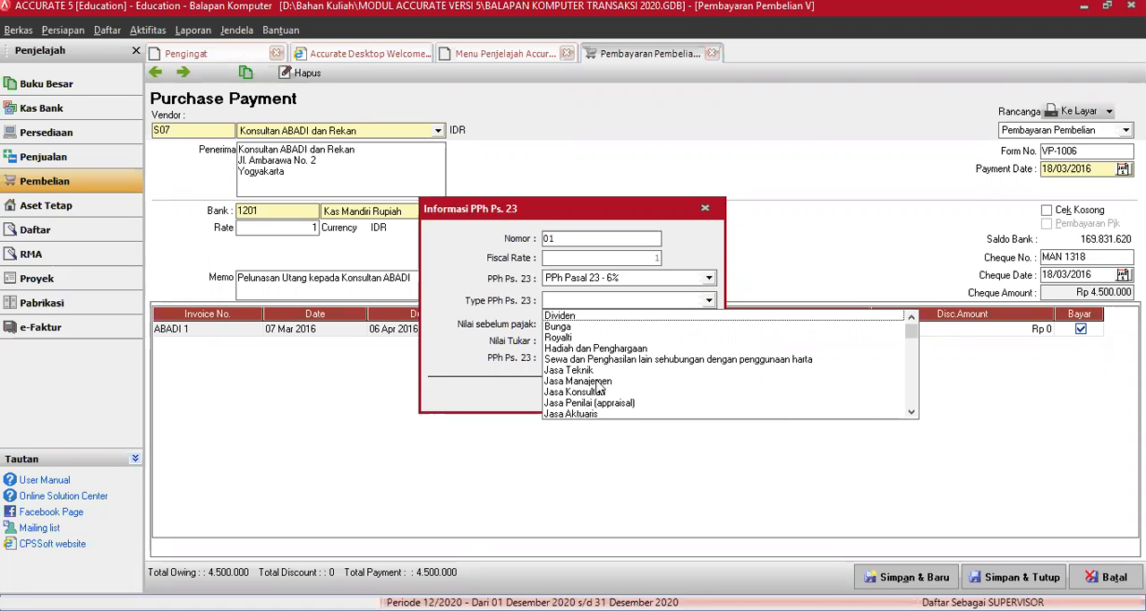
{"action": "left_click", "coordinate": [598, 380]}
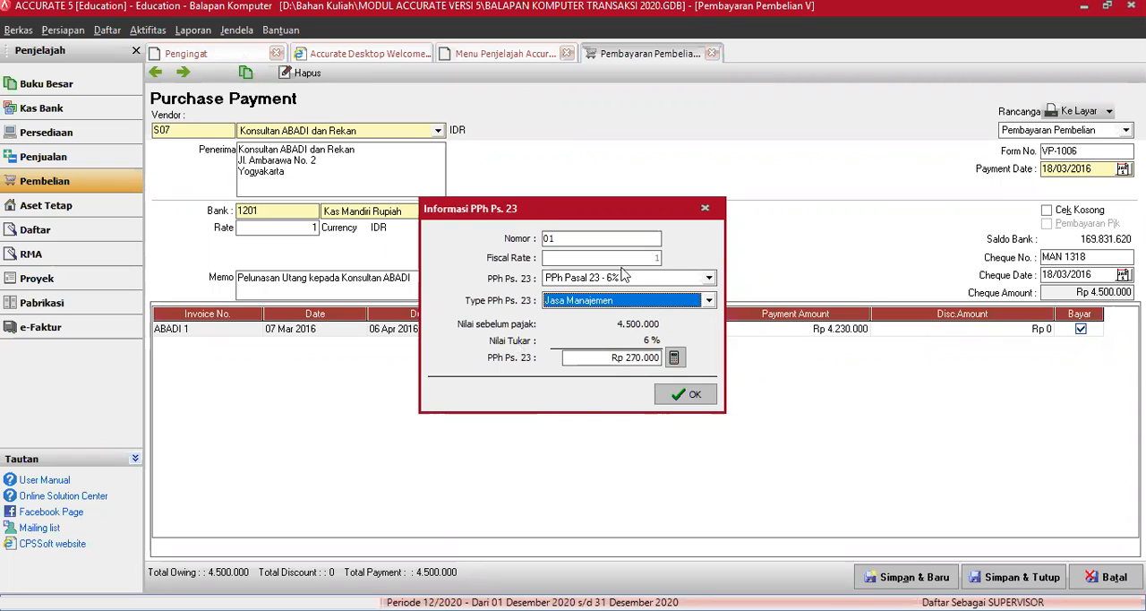
{"action": "left_click", "coordinate": [675, 359]}
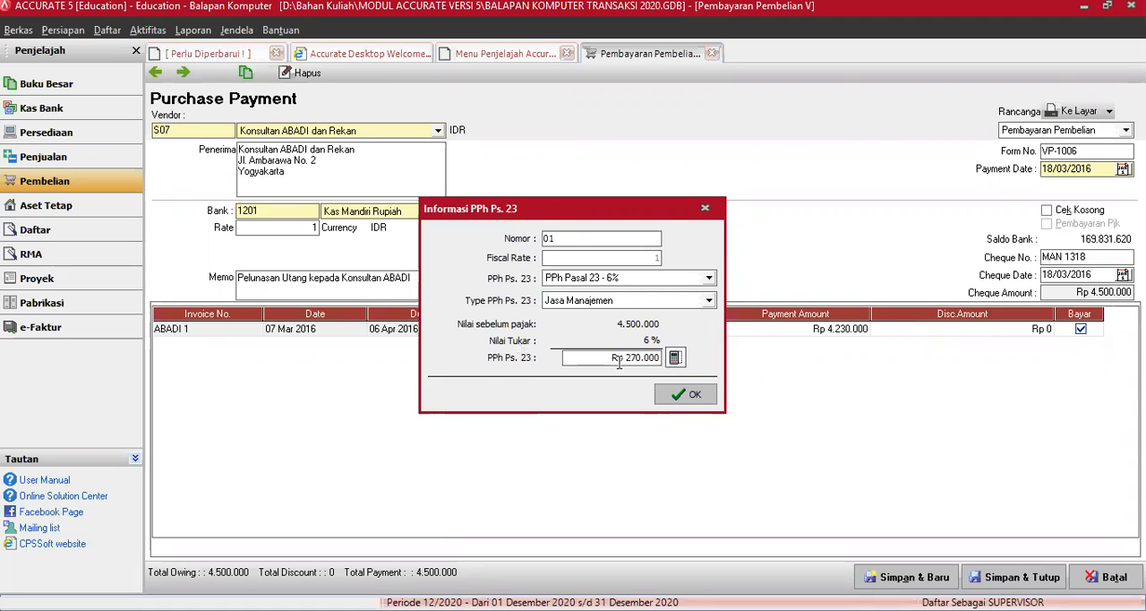
{"action": "left_click", "coordinate": [688, 397]}
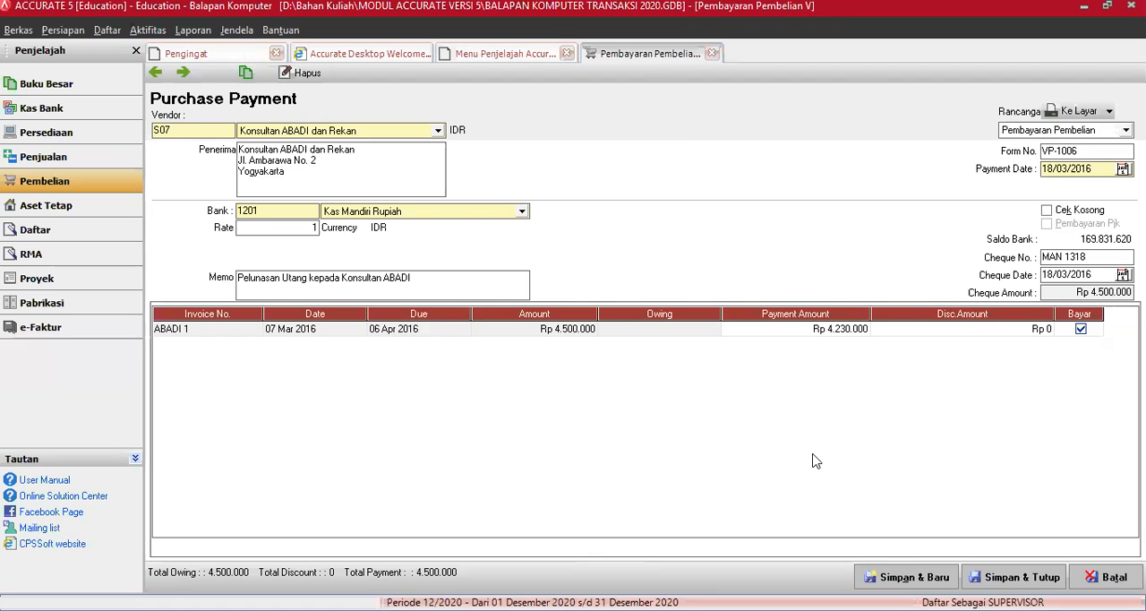
{"action": "left_click", "coordinate": [921, 405]}
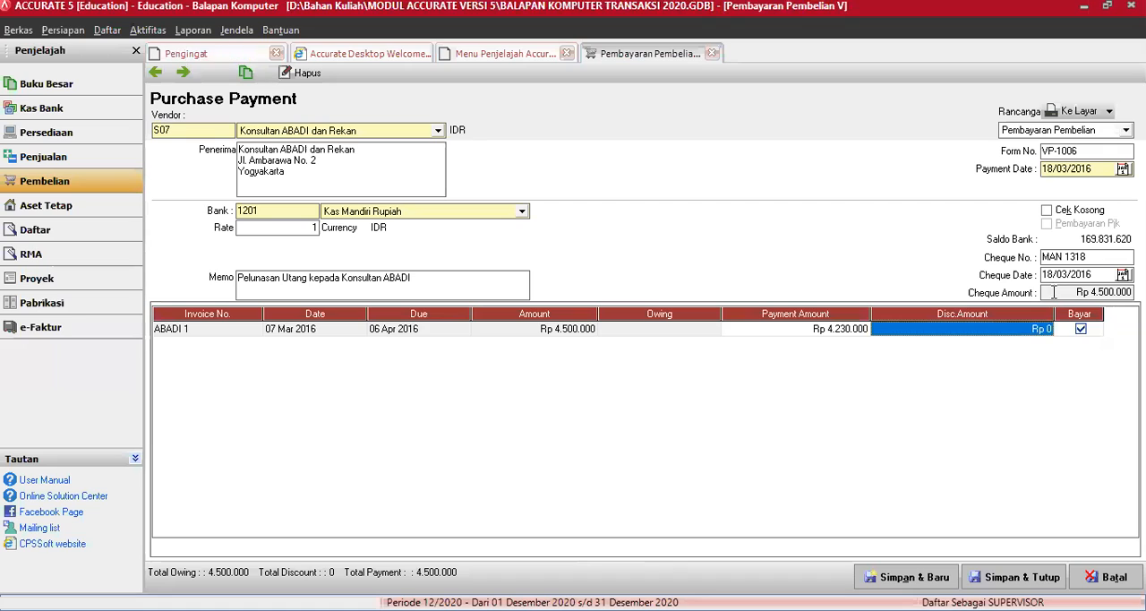
Set the cheque amount to 4230000, then save and close the purchase payment
{"action": "left_click", "coordinate": [1057, 292]}
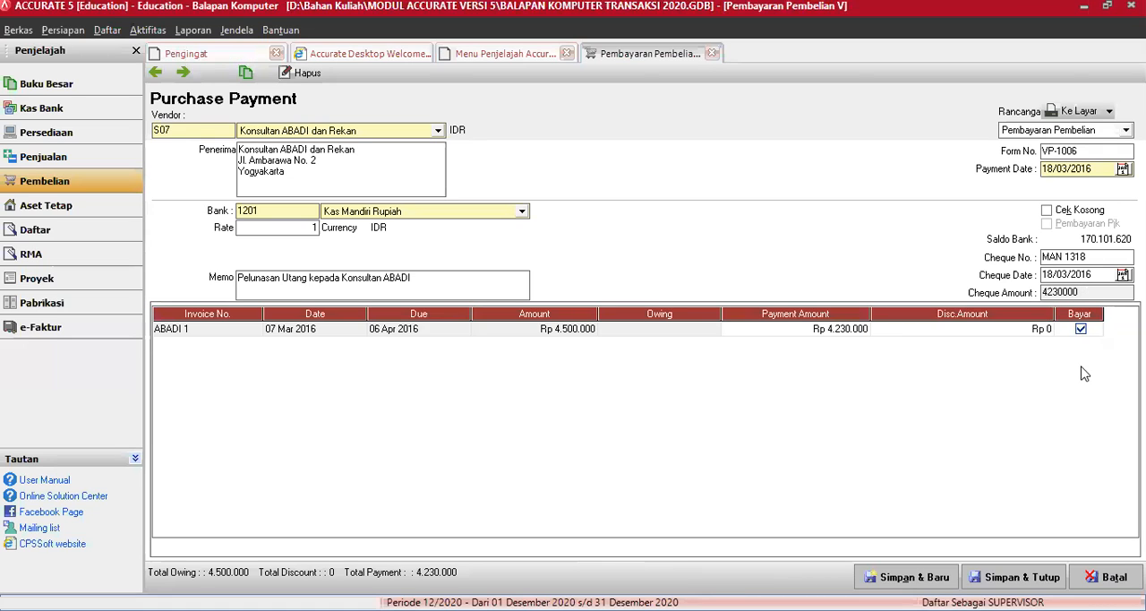
{"action": "key", "text": "Tab"}
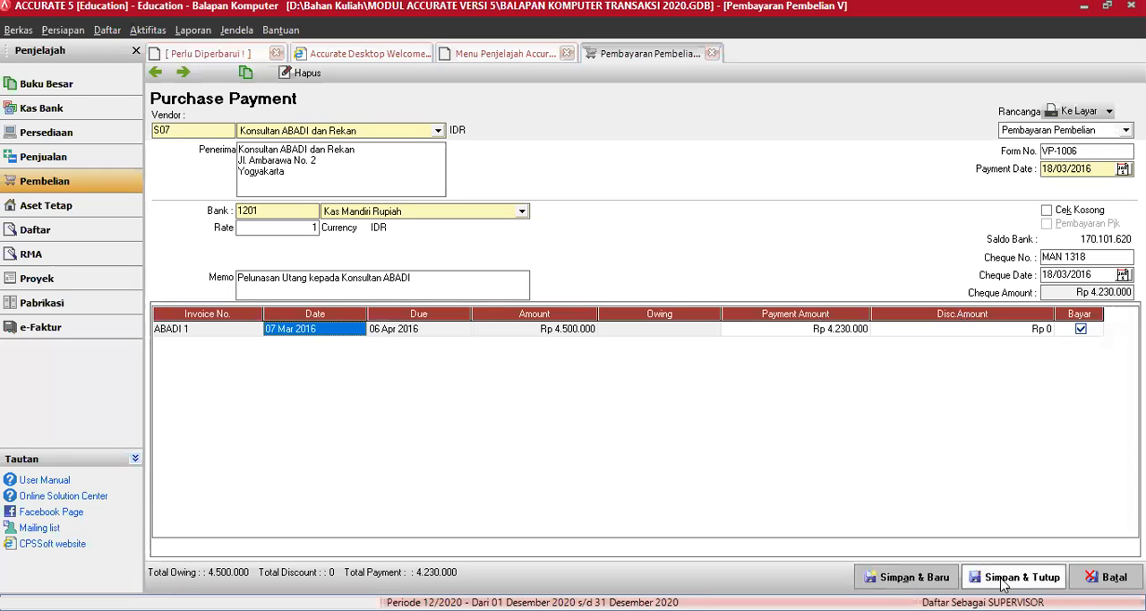
{"action": "left_click", "coordinate": [1003, 580]}
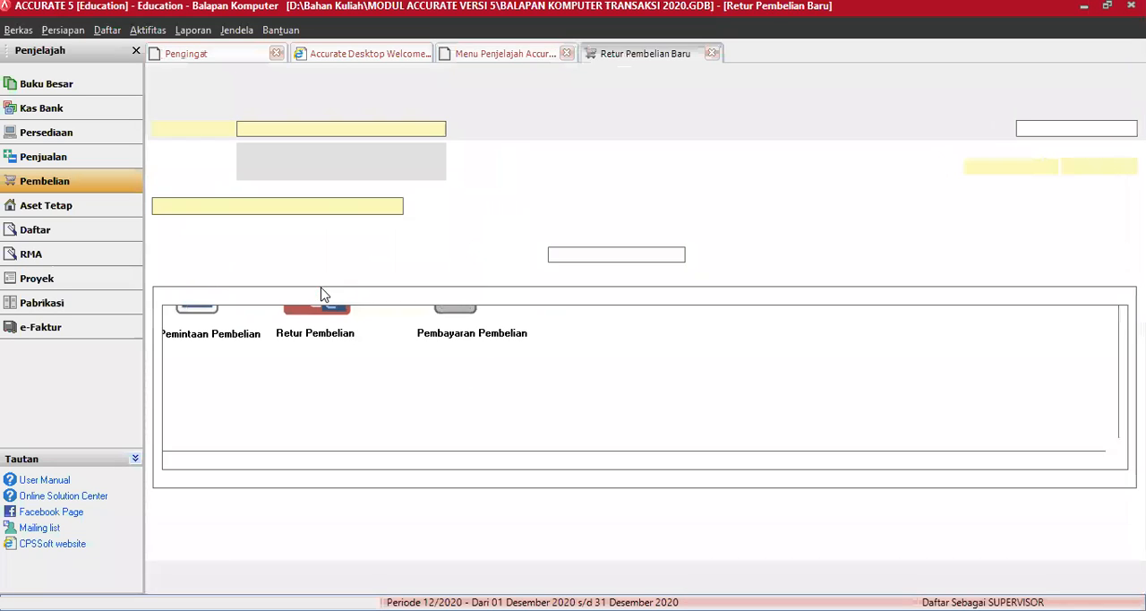
Fill in a purchase return to vendor PT Accer Indonesia with return number PR 03.01 and date 18/03/2016
{"action": "left_click", "coordinate": [439, 130]}
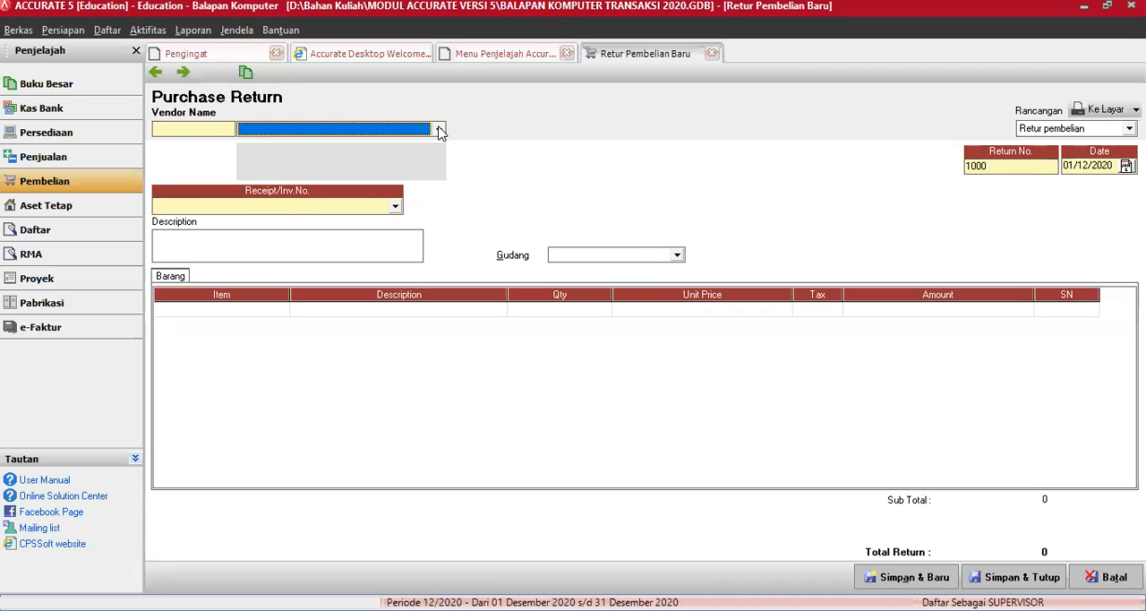
{"action": "left_click", "coordinate": [305, 156]}
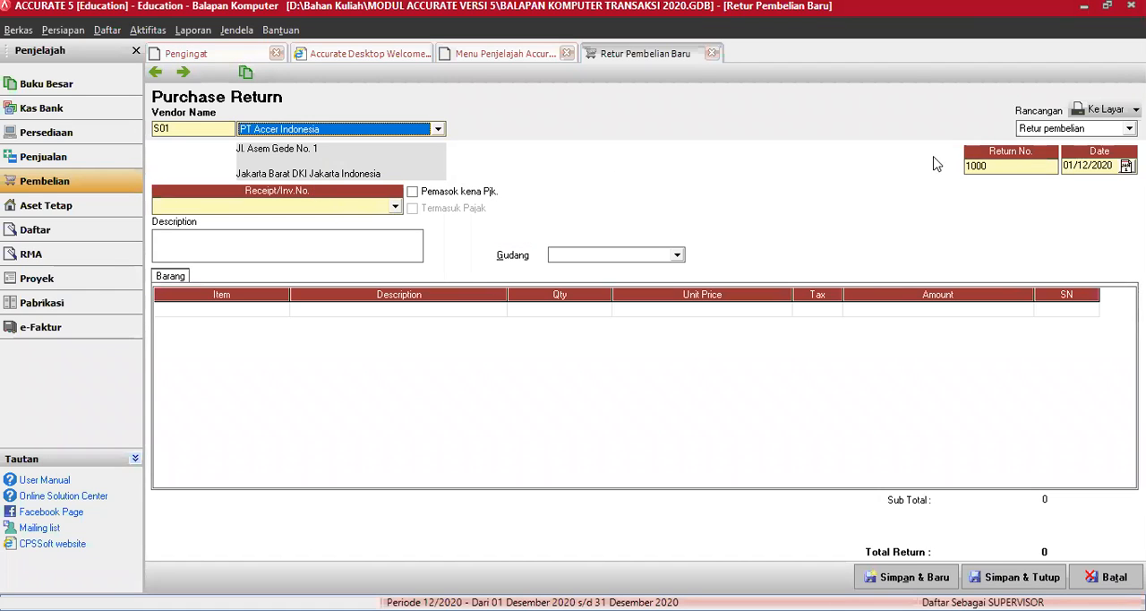
{"action": "left_click", "coordinate": [1008, 165]}
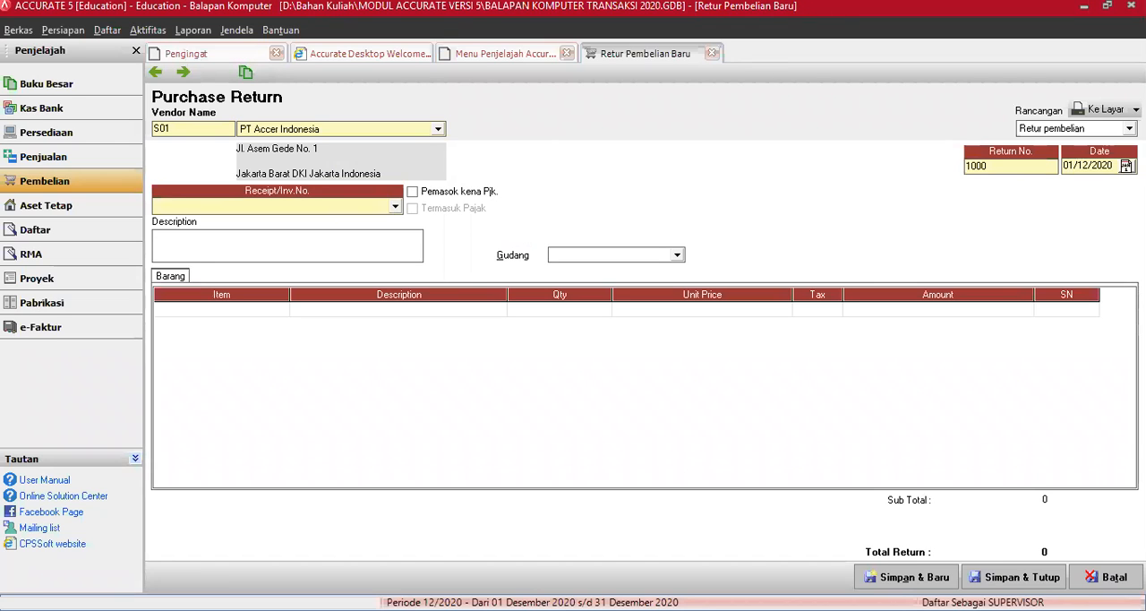
{"action": "type", "text": "PR"}
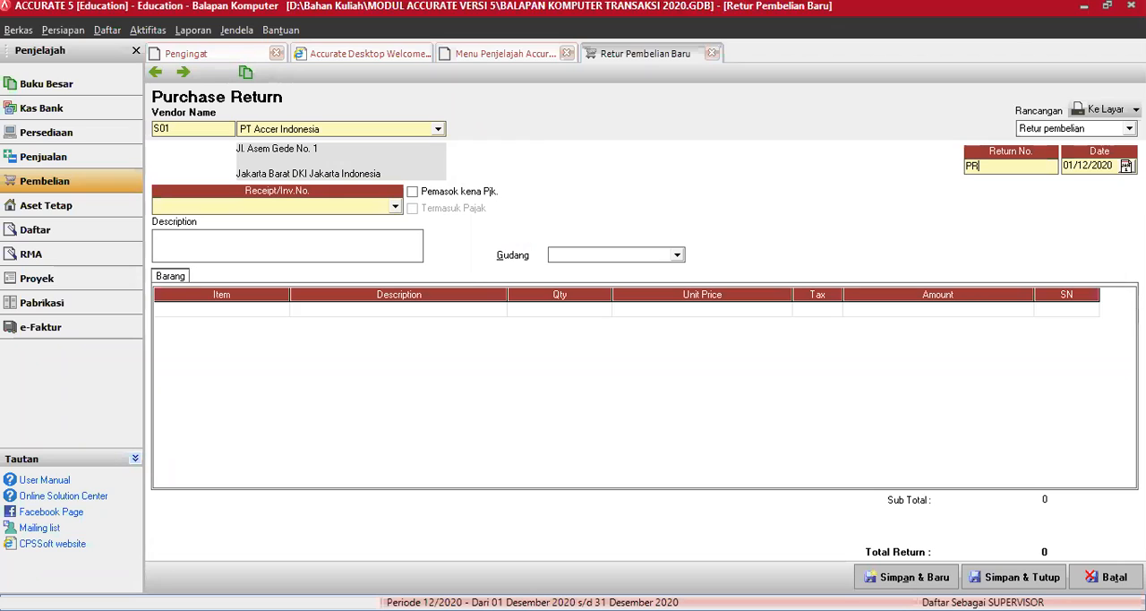
{"action": "type", "text": " 03.01"}
{"action": "key", "text": "Tab"}
{"action": "type", "text": "18/03/16"}
{"action": "key", "text": "Tab"}
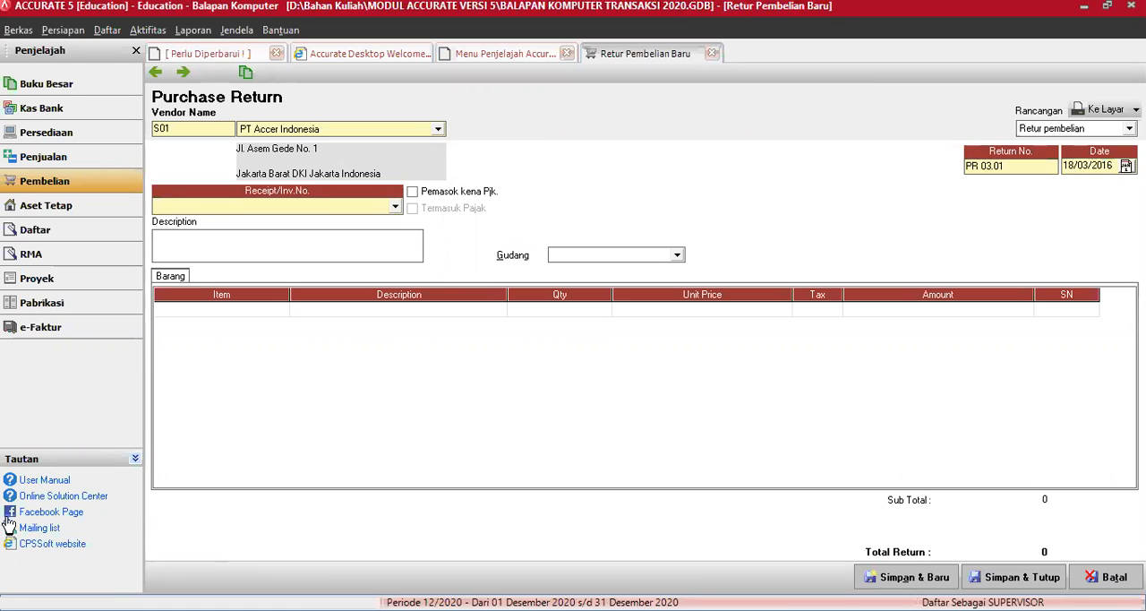
Choose receipt DO 05 as the source document for the PT Accer Indonesia return
{"action": "left_click", "coordinate": [9, 518]}
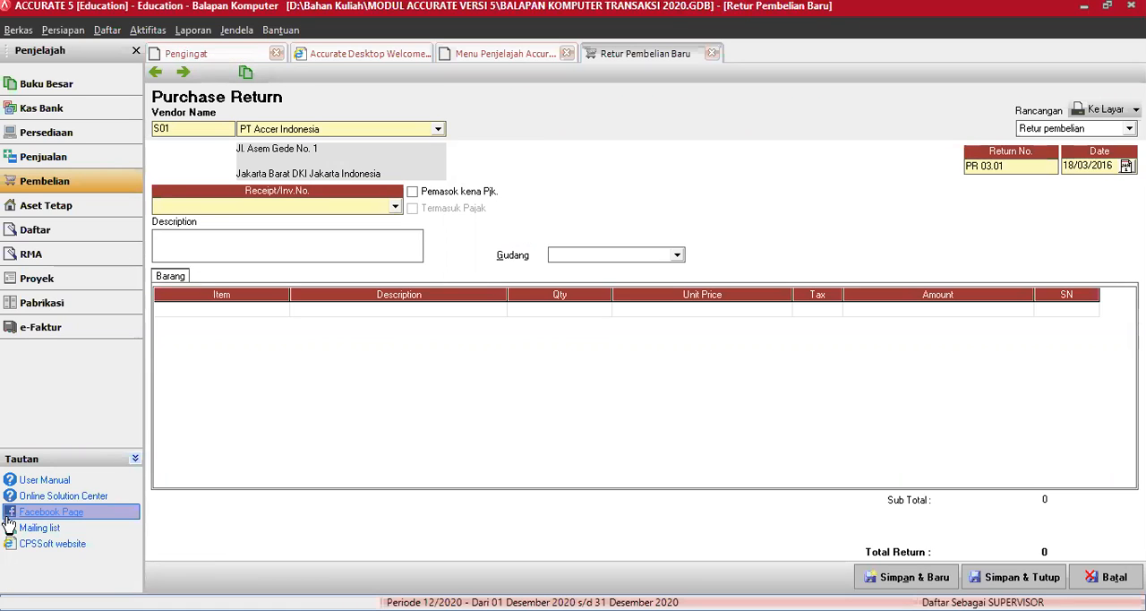
{"action": "left_click", "coordinate": [395, 207]}
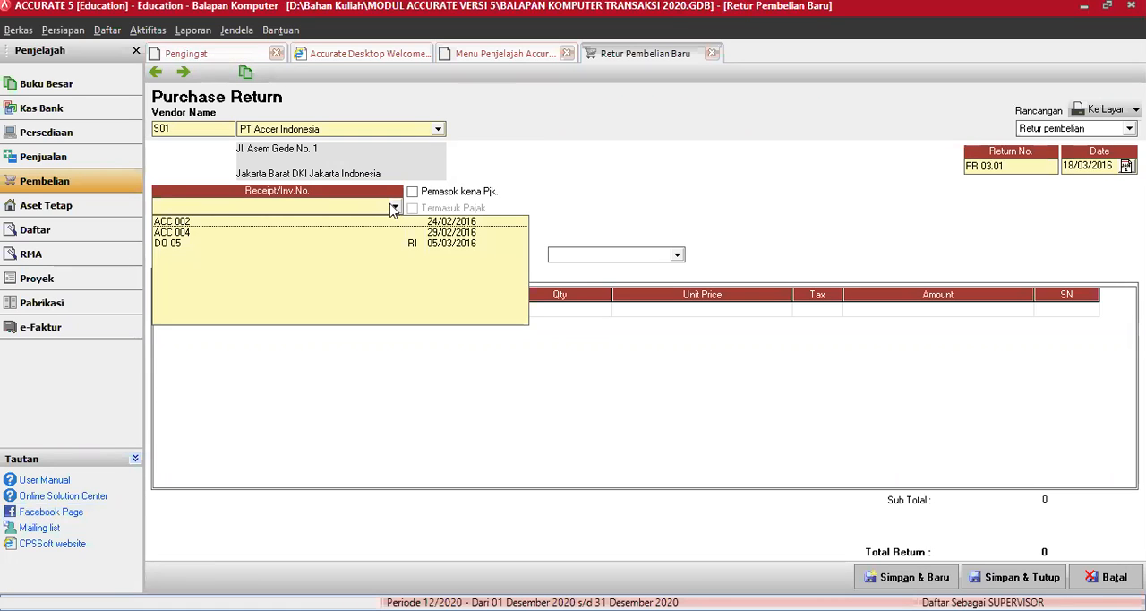
{"action": "left_click", "coordinate": [173, 243]}
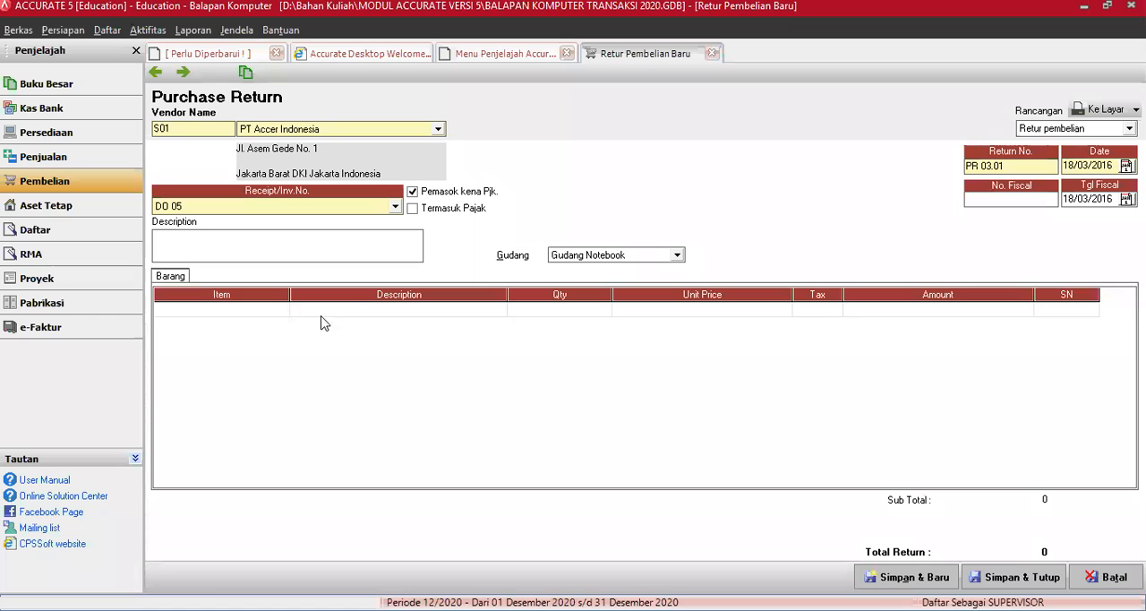
Add the item Notebook Accer 2252 to the return and agree to return all of its goods
{"action": "left_click", "coordinate": [359, 312]}
{"action": "left_click", "coordinate": [358, 312]}
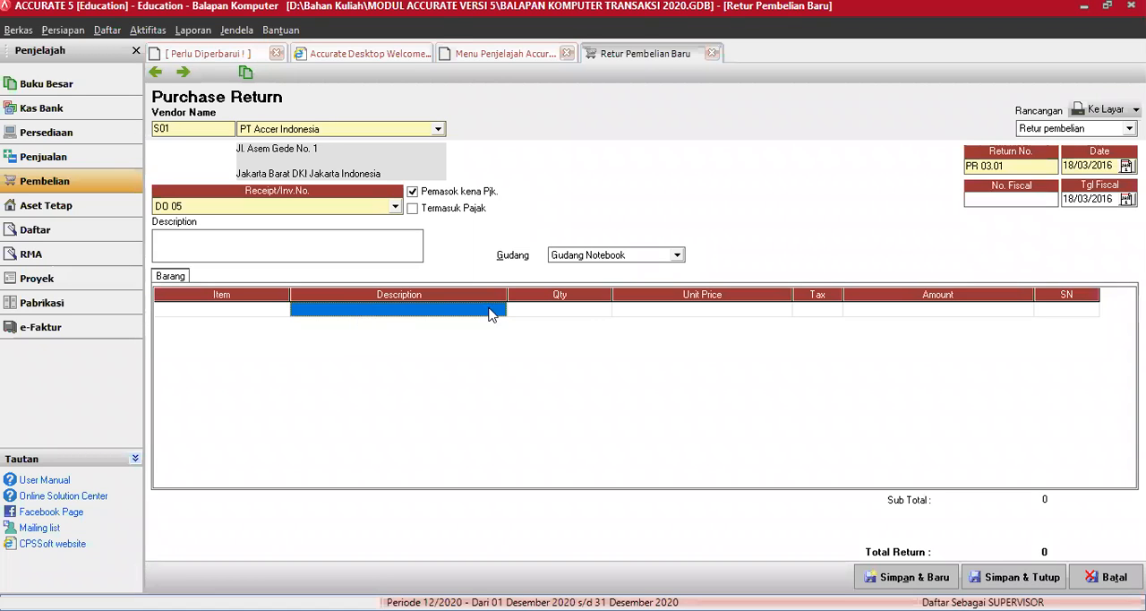
{"action": "key", "text": "Return"}
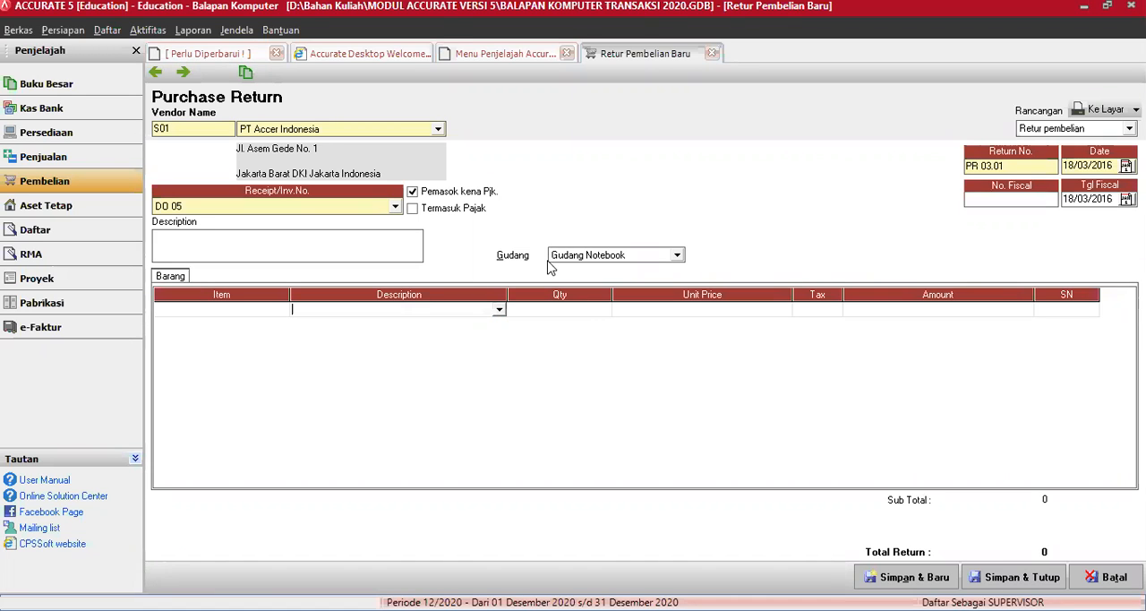
{"action": "left_click", "coordinate": [249, 312]}
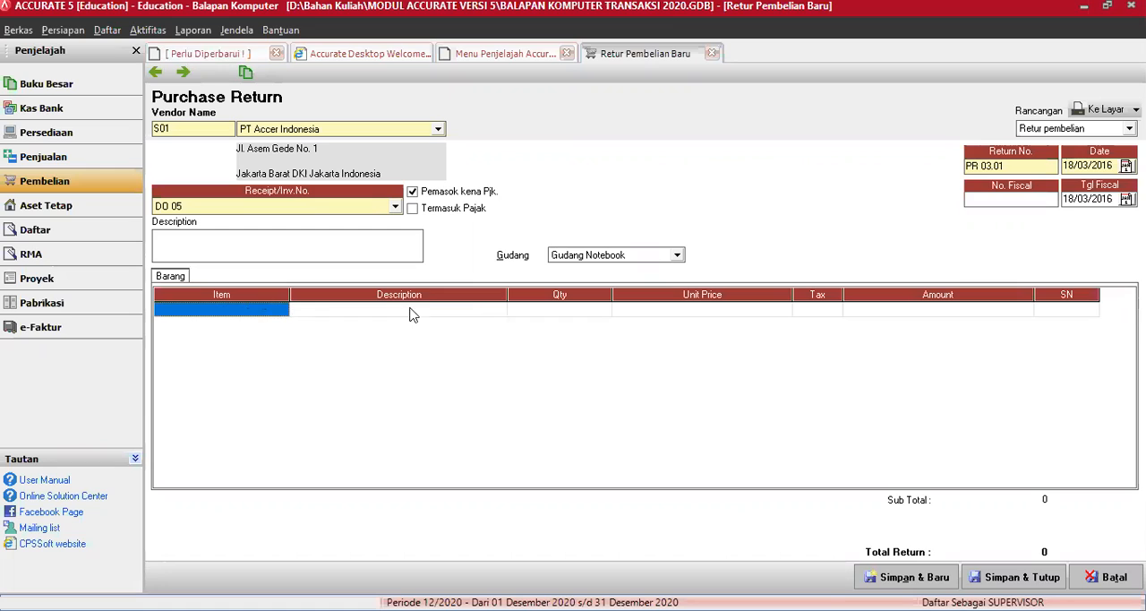
{"action": "left_click", "coordinate": [498, 311]}
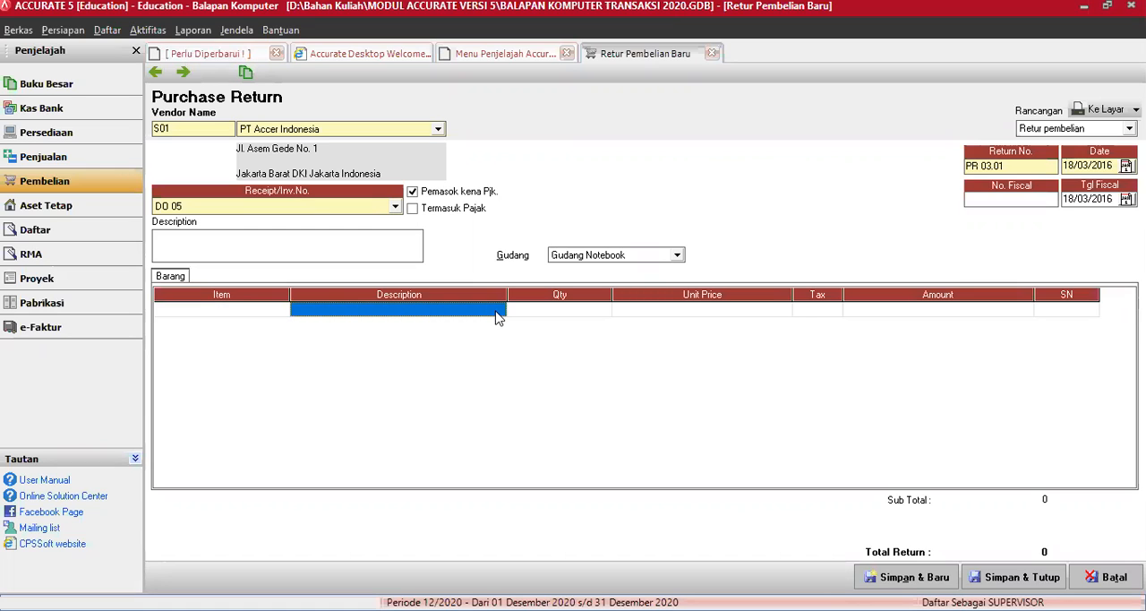
{"action": "left_click", "coordinate": [497, 312]}
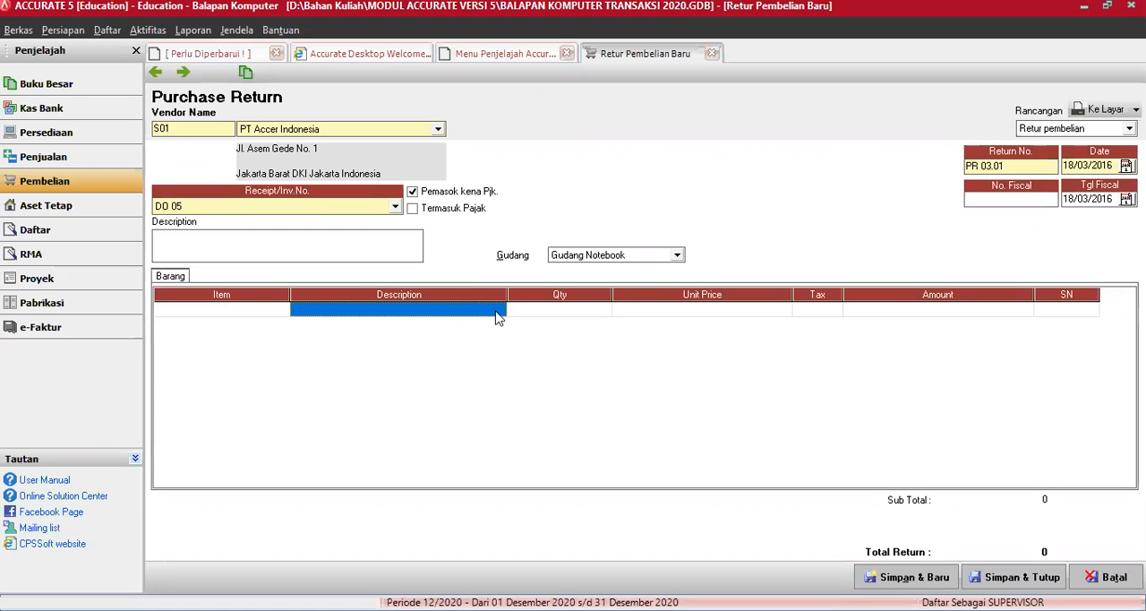
{"action": "left_click", "coordinate": [427, 327]}
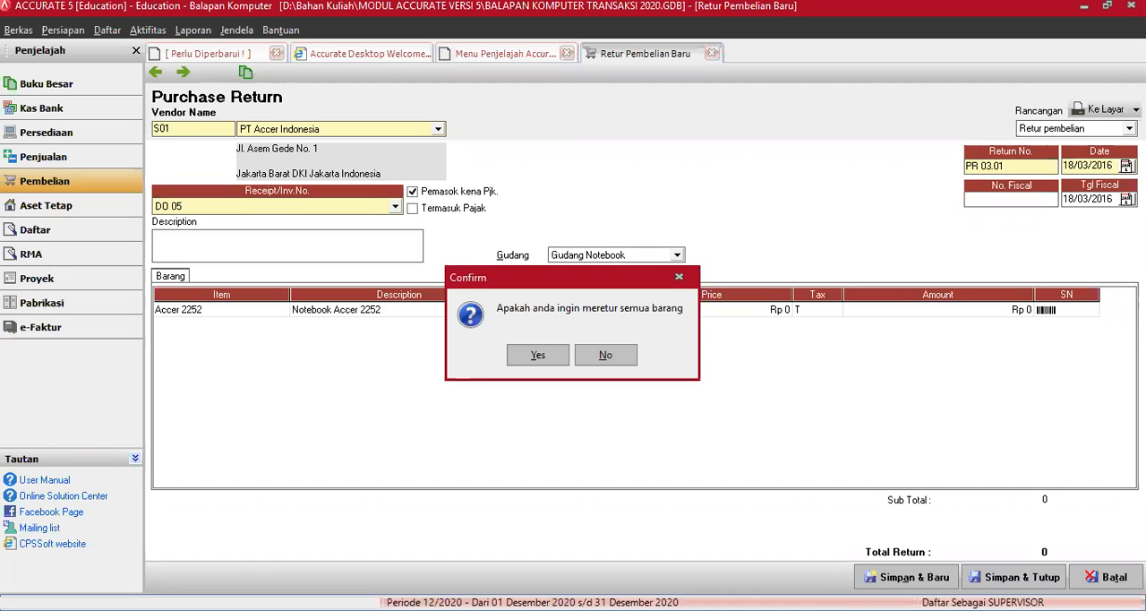
{"action": "left_click", "coordinate": [537, 355]}
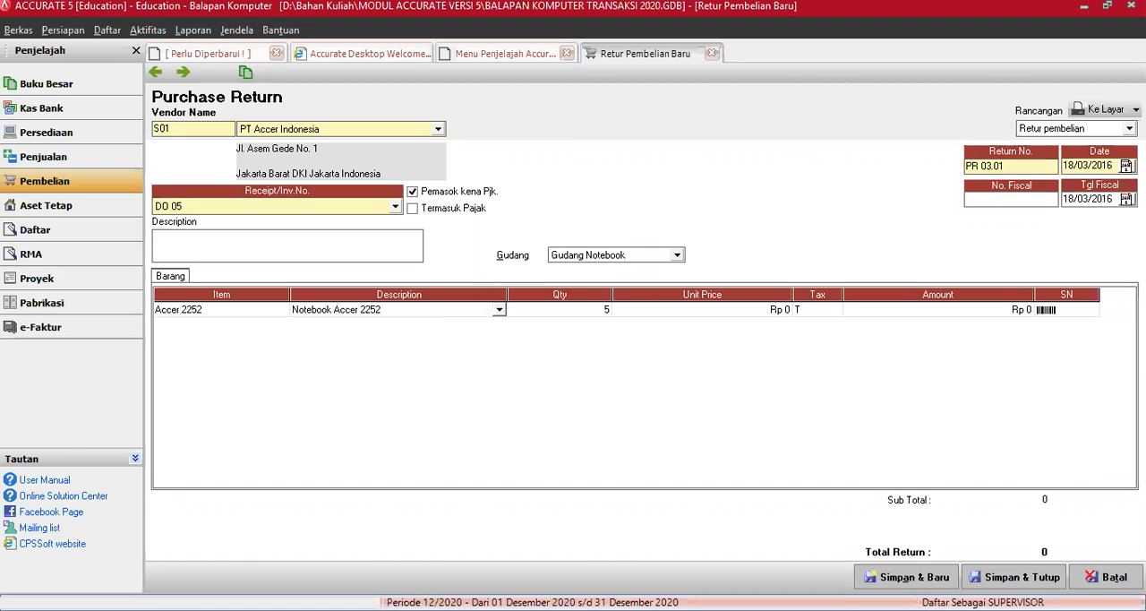
Save purchase return PR 03.01, continue to a new blank return, and acknowledge the cost allocation notice
{"action": "left_click", "coordinate": [694, 313]}
{"action": "key", "text": "Tab"}
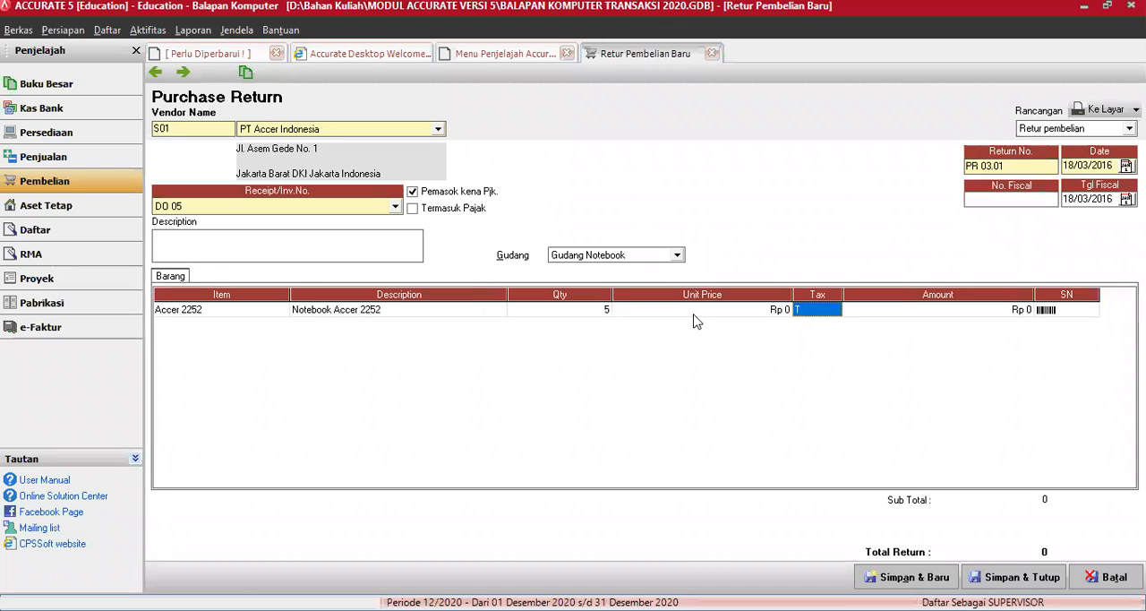
{"action": "key", "text": "Tab"}
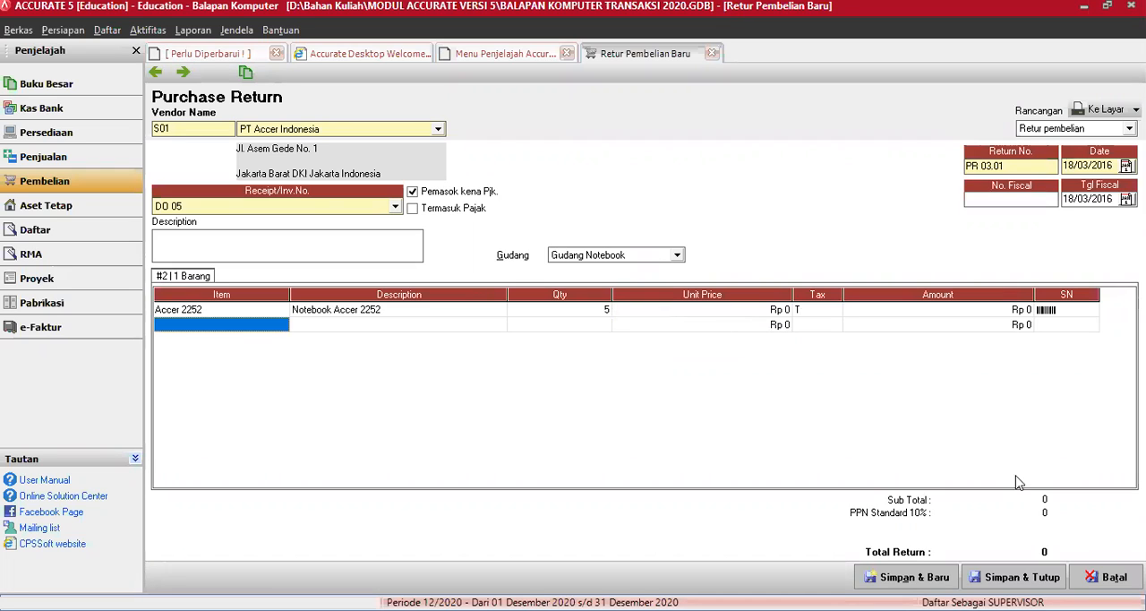
{"action": "left_click", "coordinate": [923, 577]}
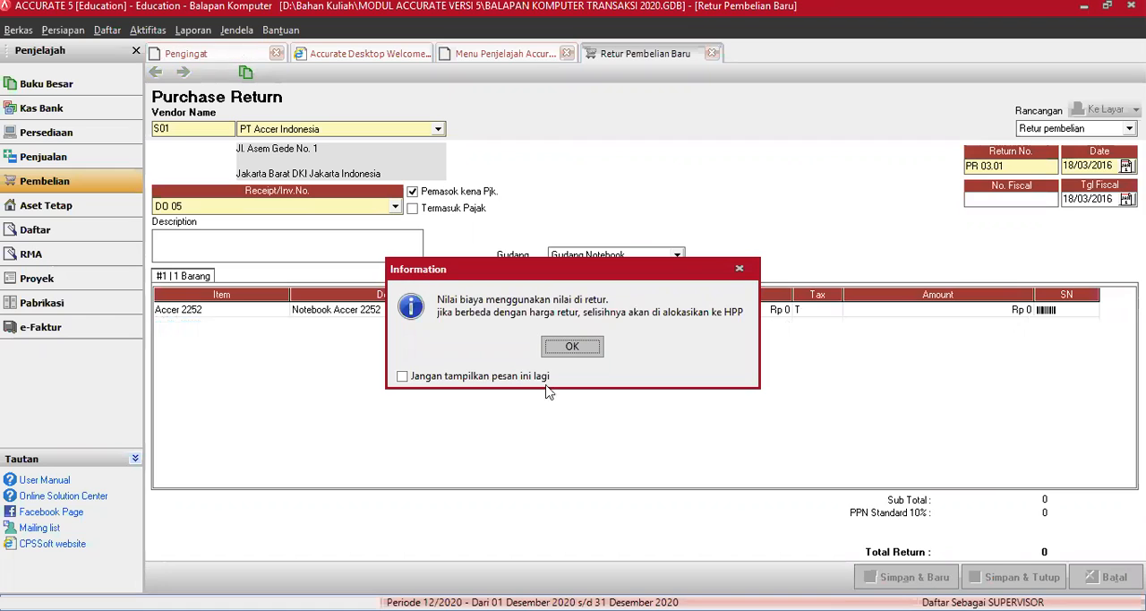
{"action": "left_click", "coordinate": [574, 346]}
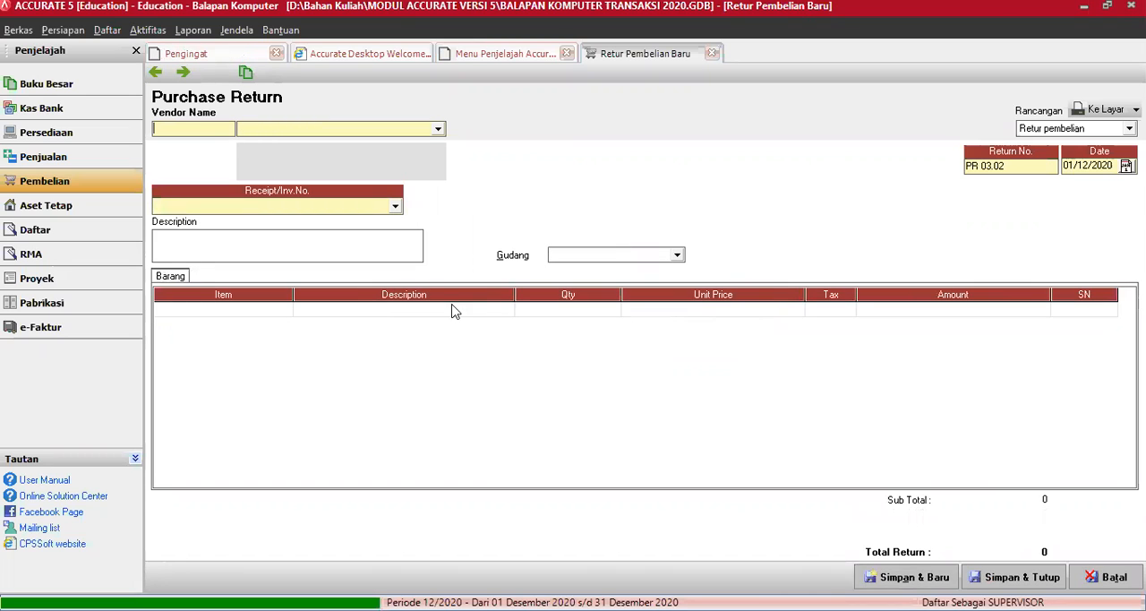
Go back to the saved return PR 03.01 and examine its transaction journal, then close the journal
{"action": "left_click", "coordinate": [156, 73]}
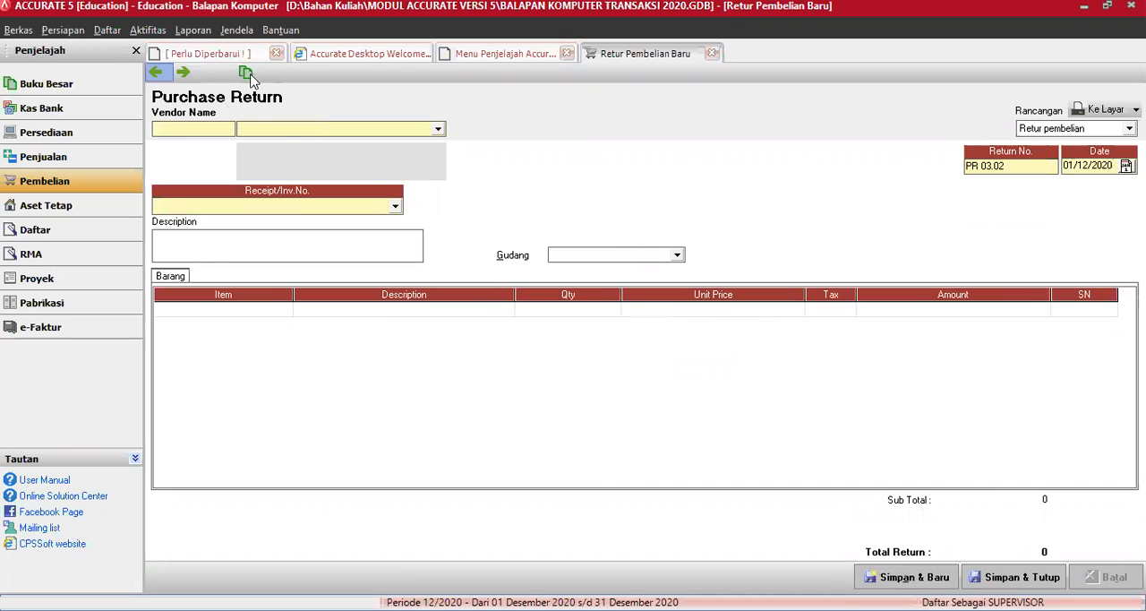
{"action": "left_click", "coordinate": [248, 74]}
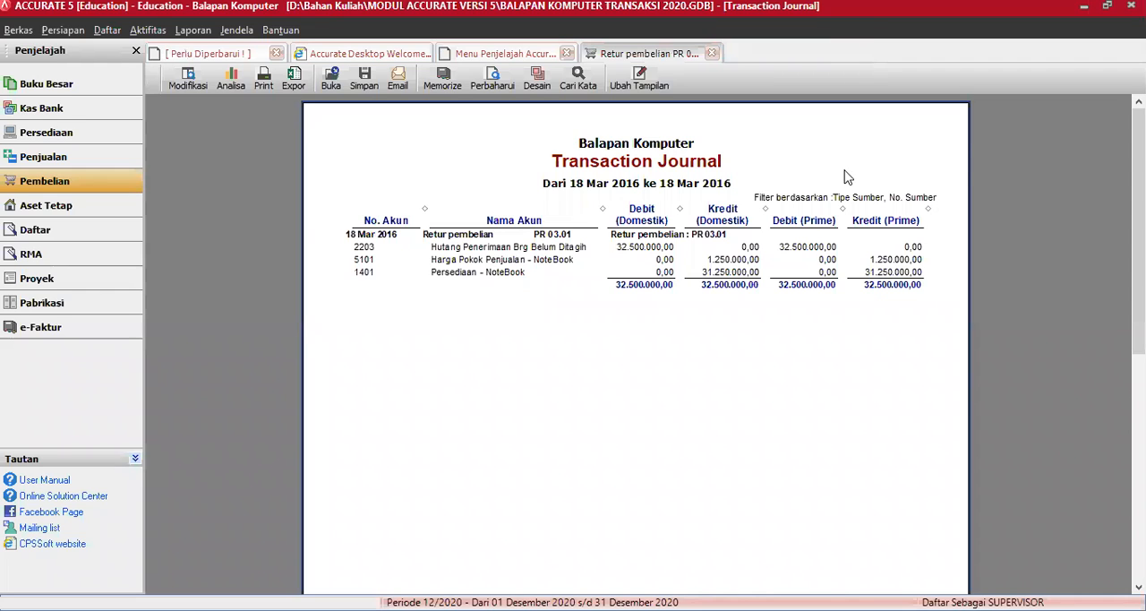
{"action": "key", "text": "Escape"}
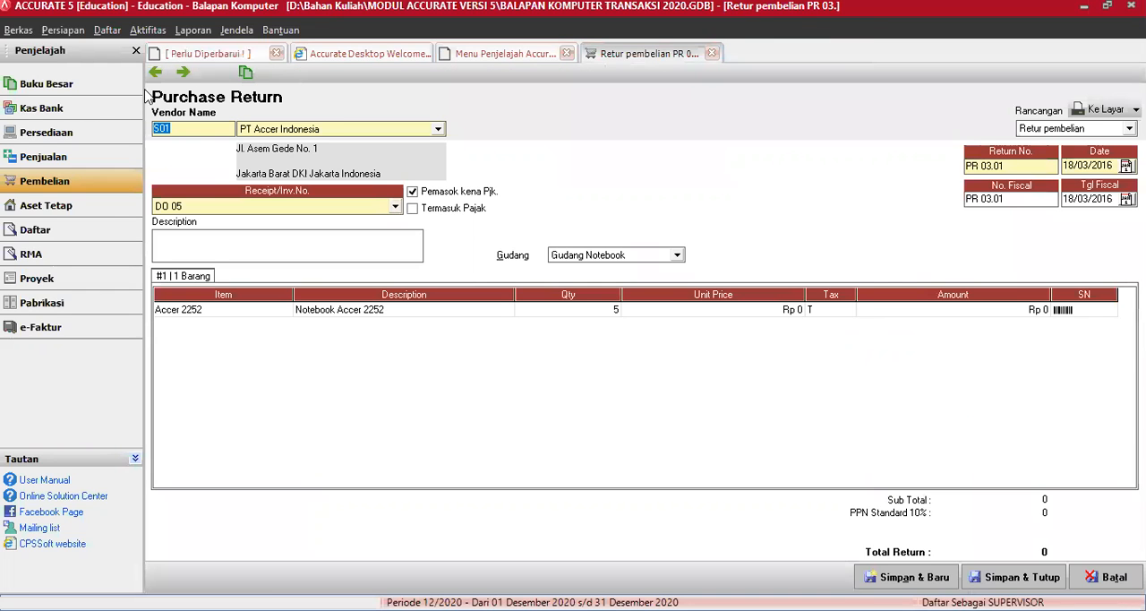
Begin a new purchase return to vendor PT Olimpus Indonesia and date it 18/03/2016
{"action": "left_click", "coordinate": [194, 73]}
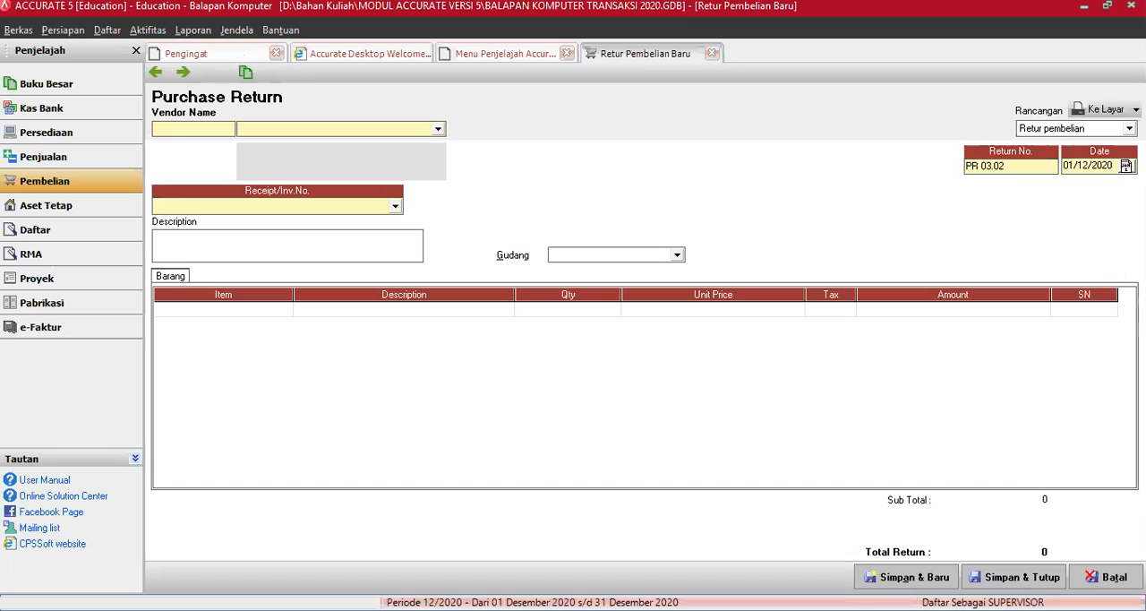
{"action": "left_click", "coordinate": [438, 129]}
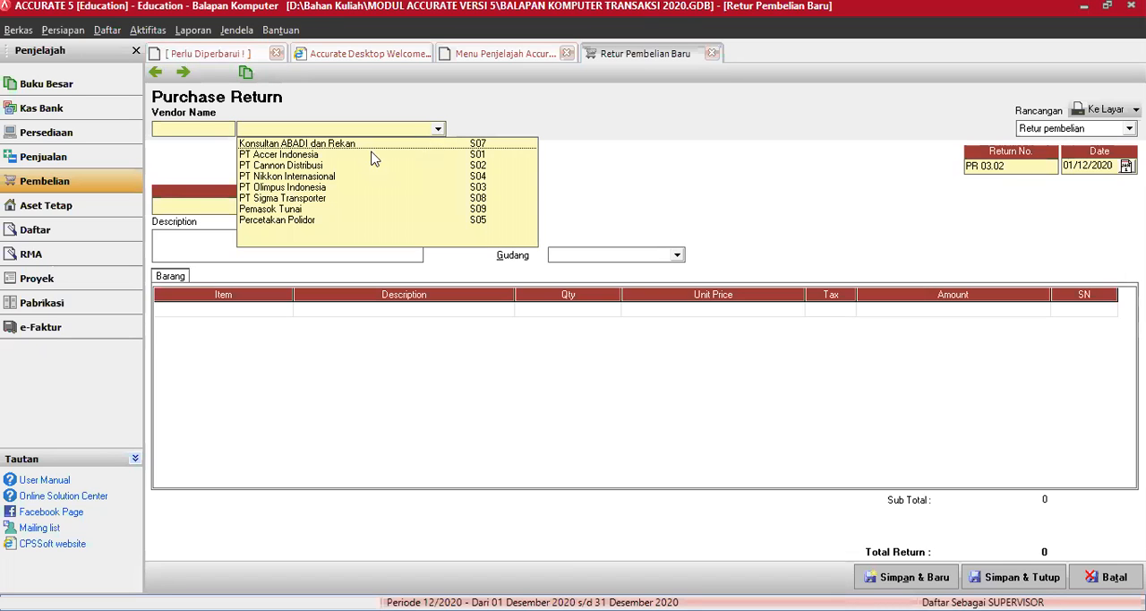
{"action": "left_click", "coordinate": [299, 188]}
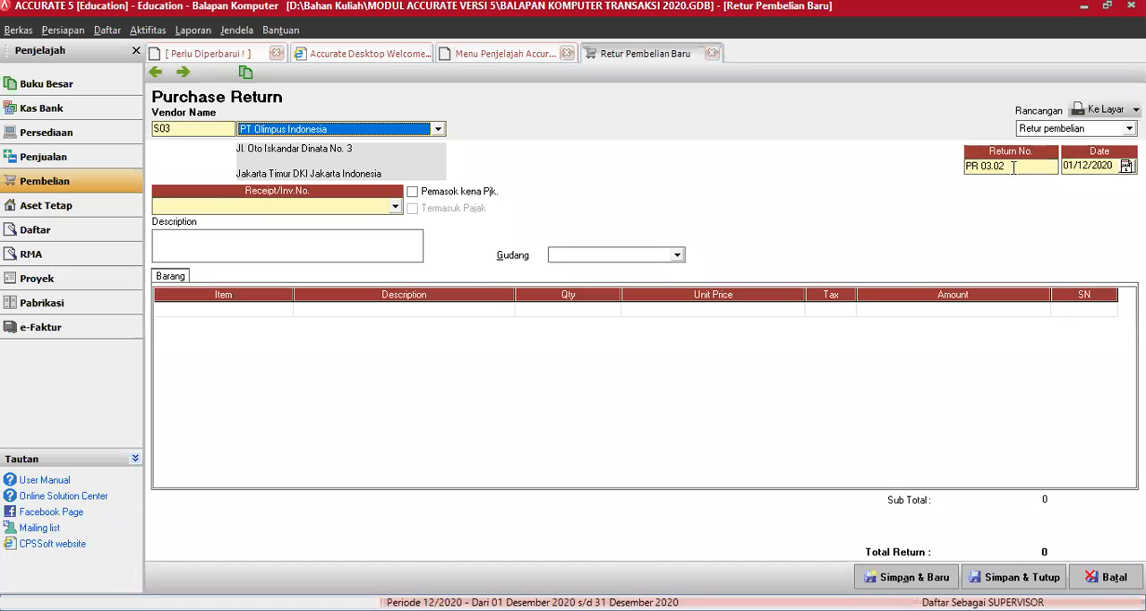
{"action": "key", "text": "Tab"}
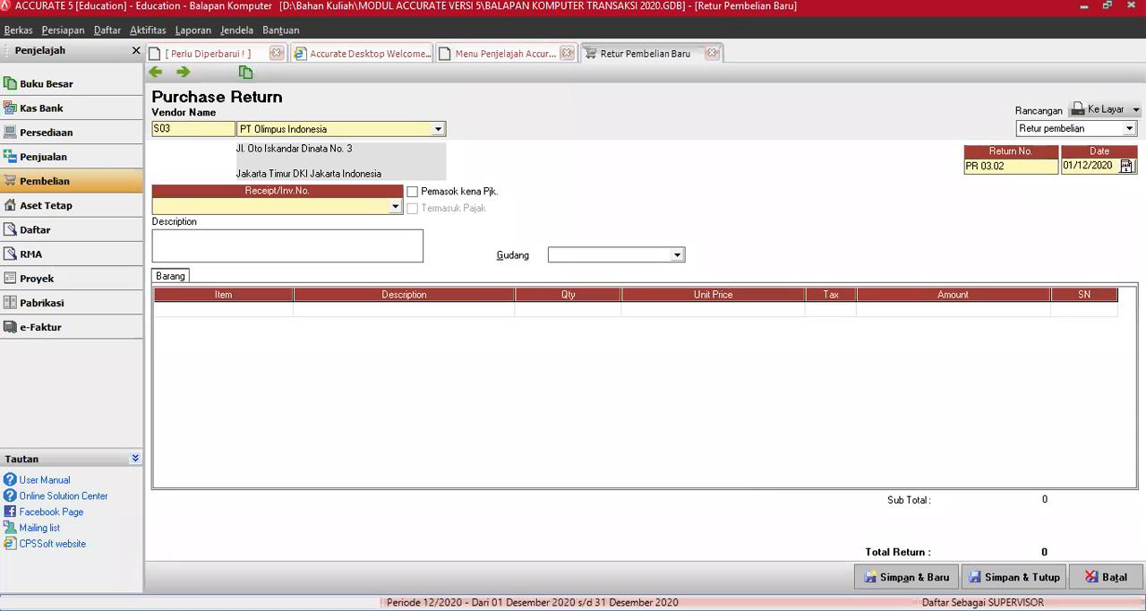
{"action": "type", "text": "18/03/16"}
{"action": "key", "text": "Tab"}
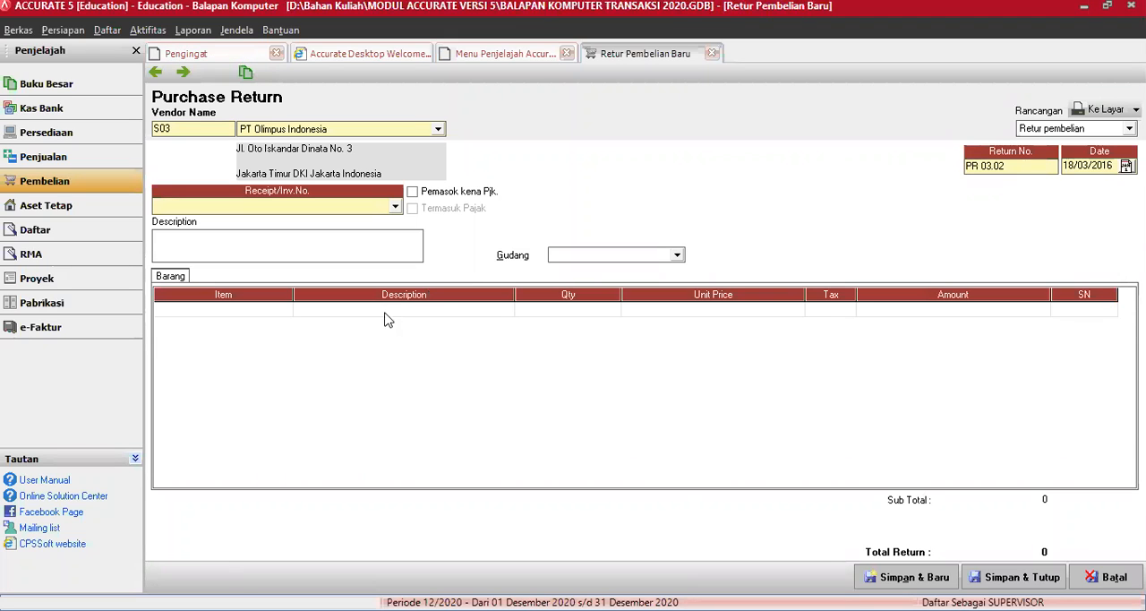
Select invoice OLIM 08 for the return and add item OLIMPUS FE330, agreeing to return all of its goods
{"action": "left_click", "coordinate": [395, 207]}
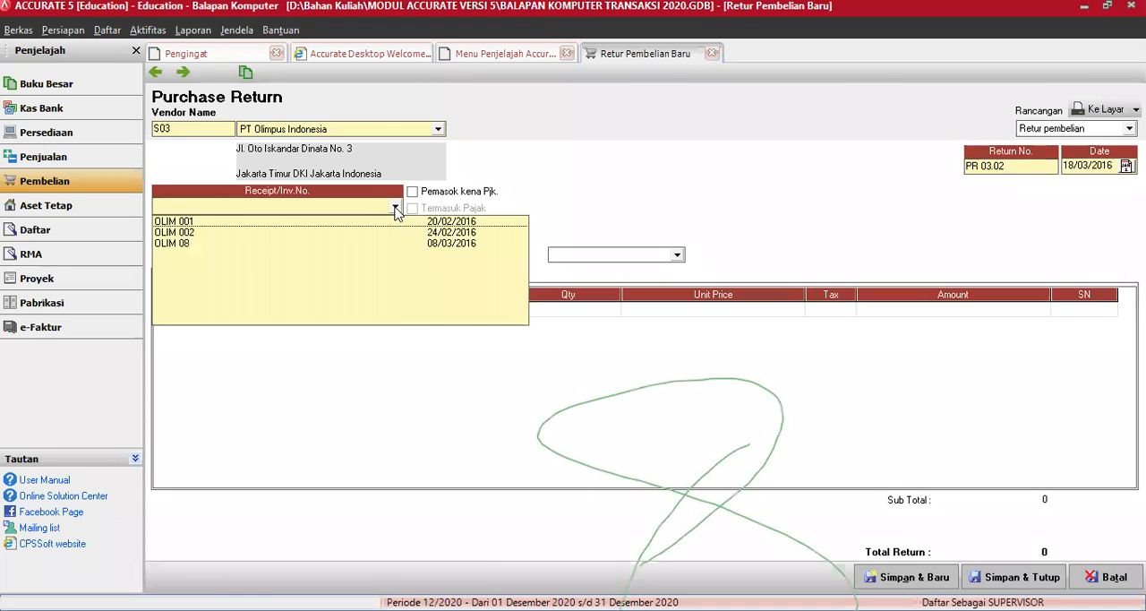
{"action": "left_click", "coordinate": [185, 243]}
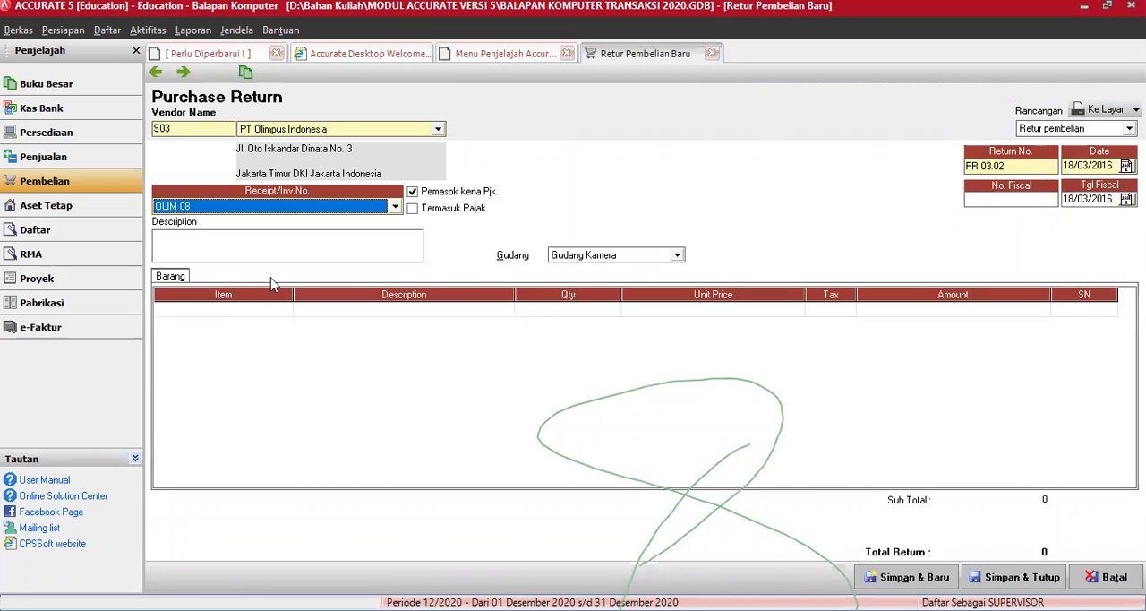
{"action": "left_click", "coordinate": [504, 312]}
{"action": "left_click", "coordinate": [506, 312]}
{"action": "left_click", "coordinate": [506, 311]}
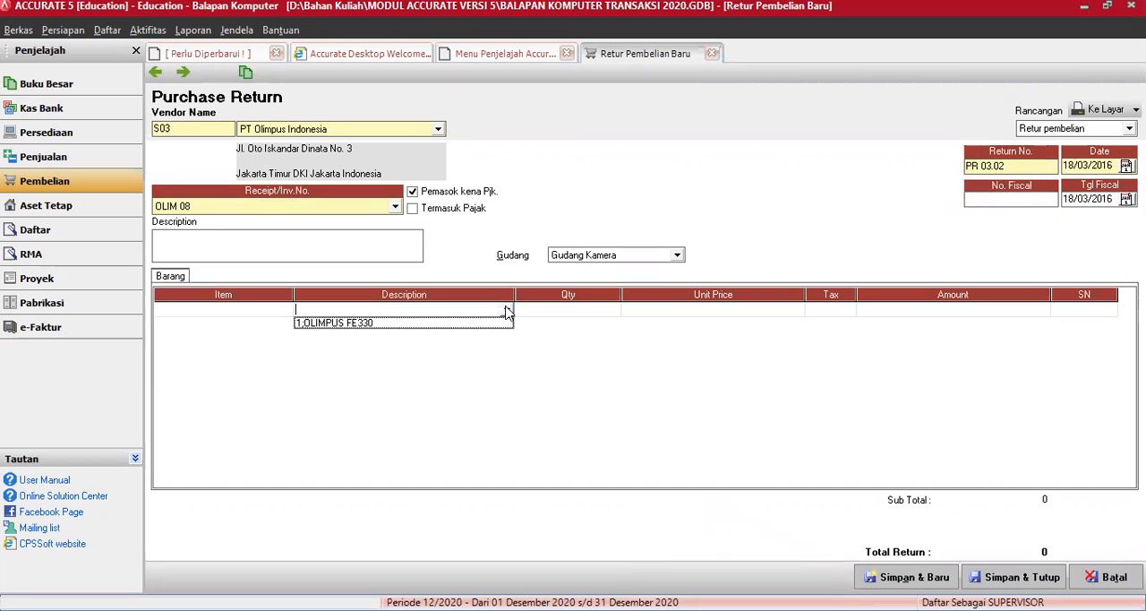
{"action": "left_click", "coordinate": [399, 324]}
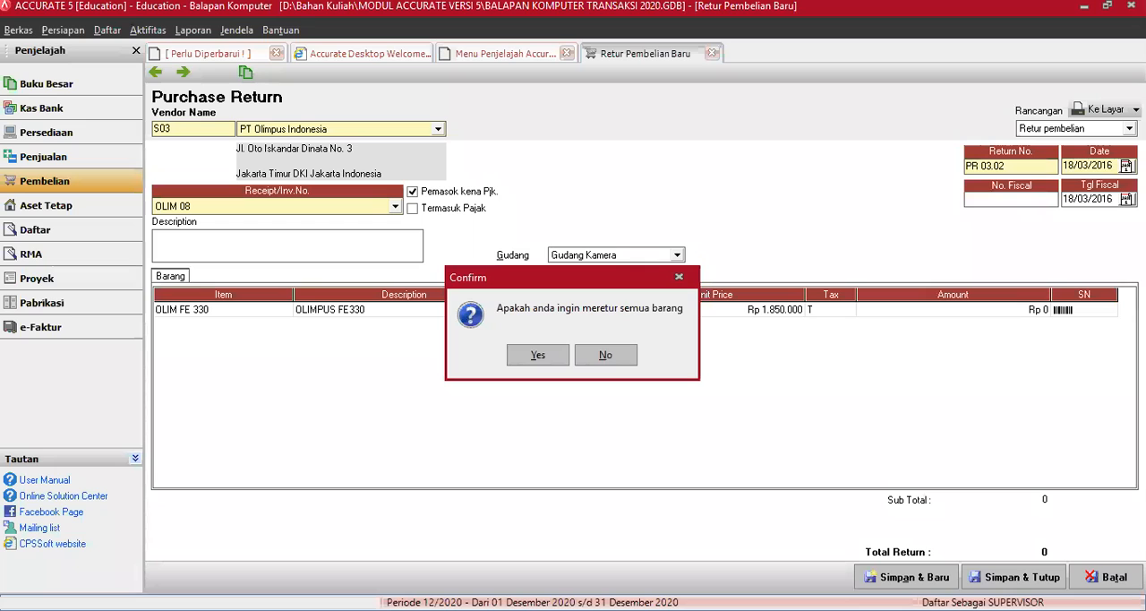
{"action": "left_click", "coordinate": [606, 316]}
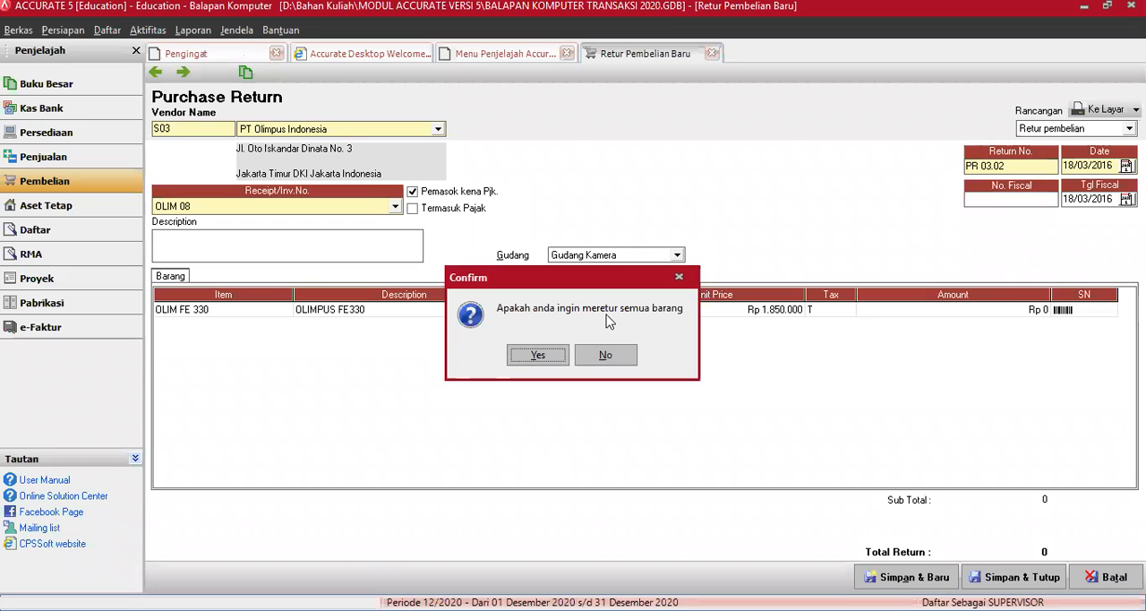
{"action": "left_click", "coordinate": [539, 358]}
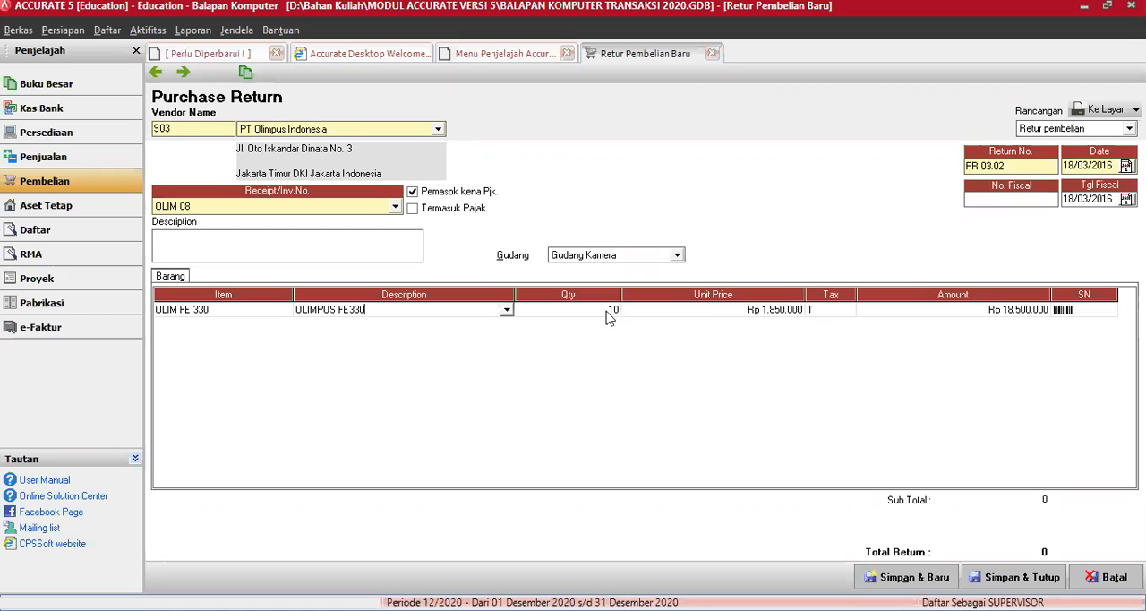
Reduce the returned quantity of OLIMPUS FE330 to 5 units and complete the item line
{"action": "left_click", "coordinate": [610, 310]}
{"action": "left_click", "coordinate": [610, 310]}
{"action": "key", "text": "BackSpace"}
{"action": "key", "text": "BackSpace"}
{"action": "type", "text": "5"}
{"action": "key", "text": "Tab"}
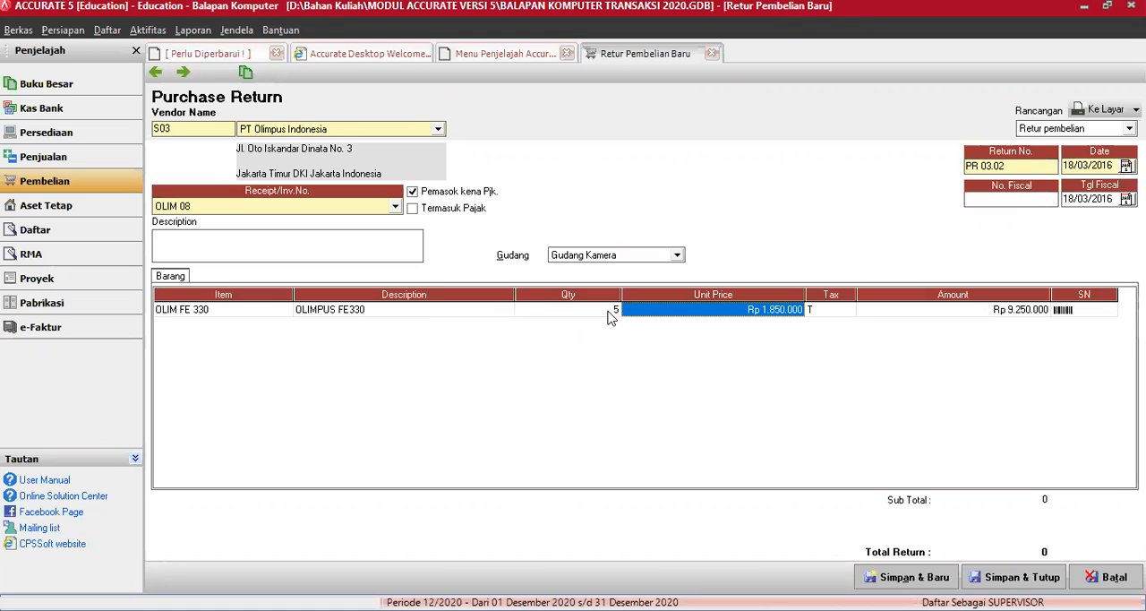
{"action": "key", "text": "Tab"}
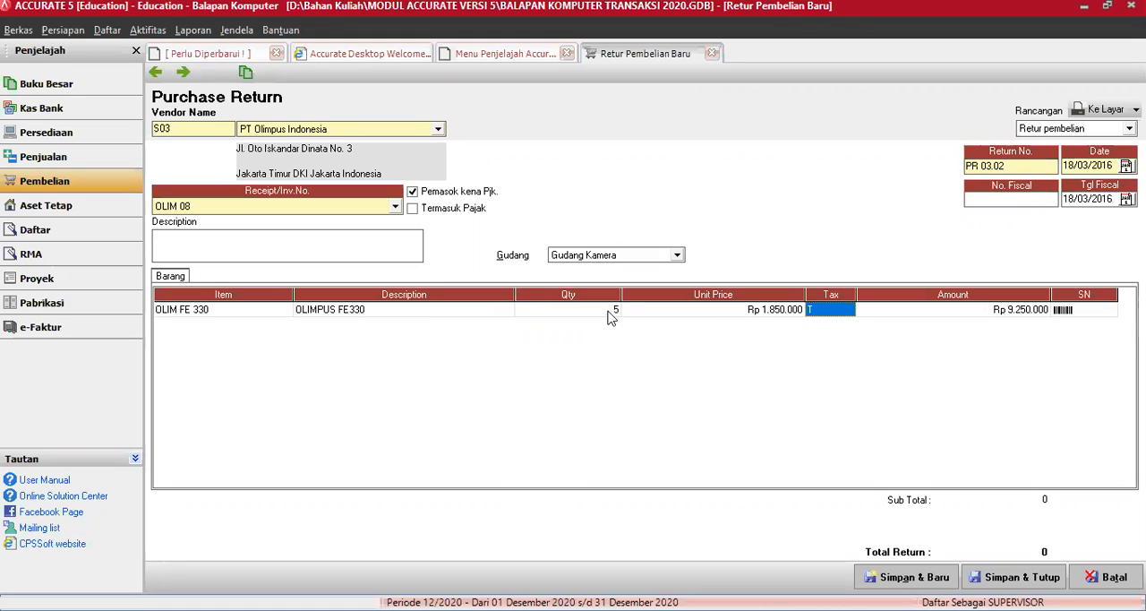
{"action": "key", "text": "Tab"}
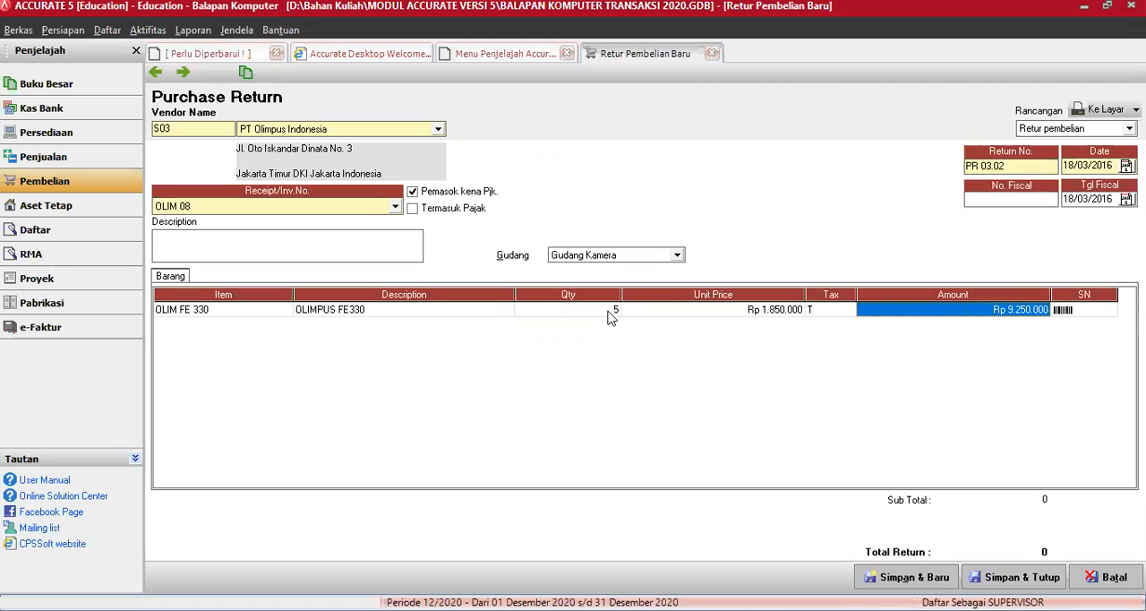
{"action": "key", "text": "Tab"}
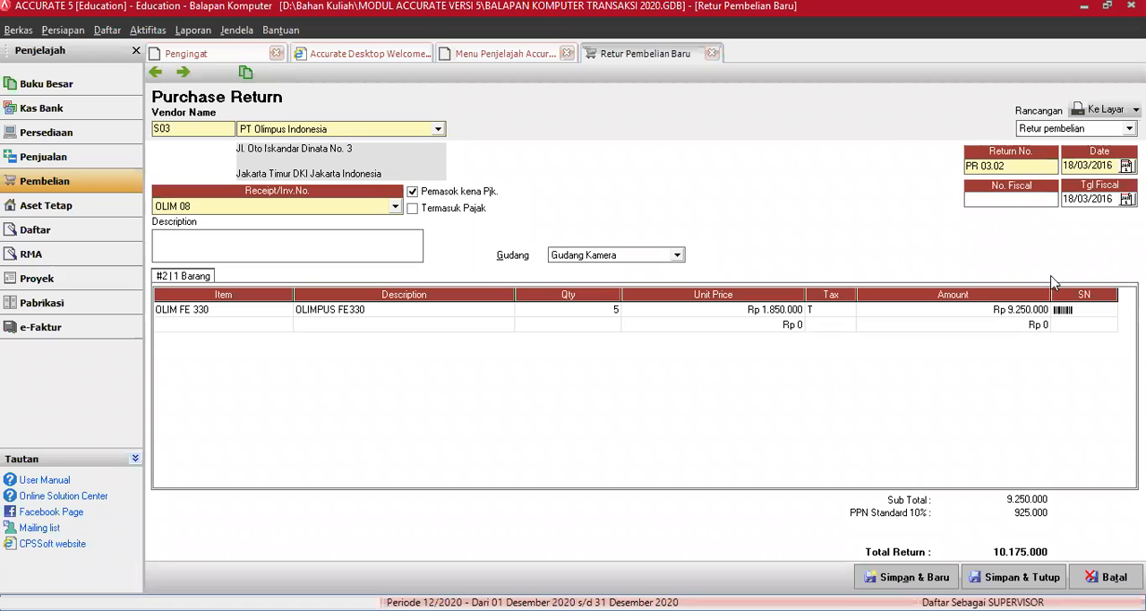
Enter PR 03.02 as the fiscal number and save and close the return, choosing not to show the cost allocation notice again
{"action": "left_click", "coordinate": [994, 200]}
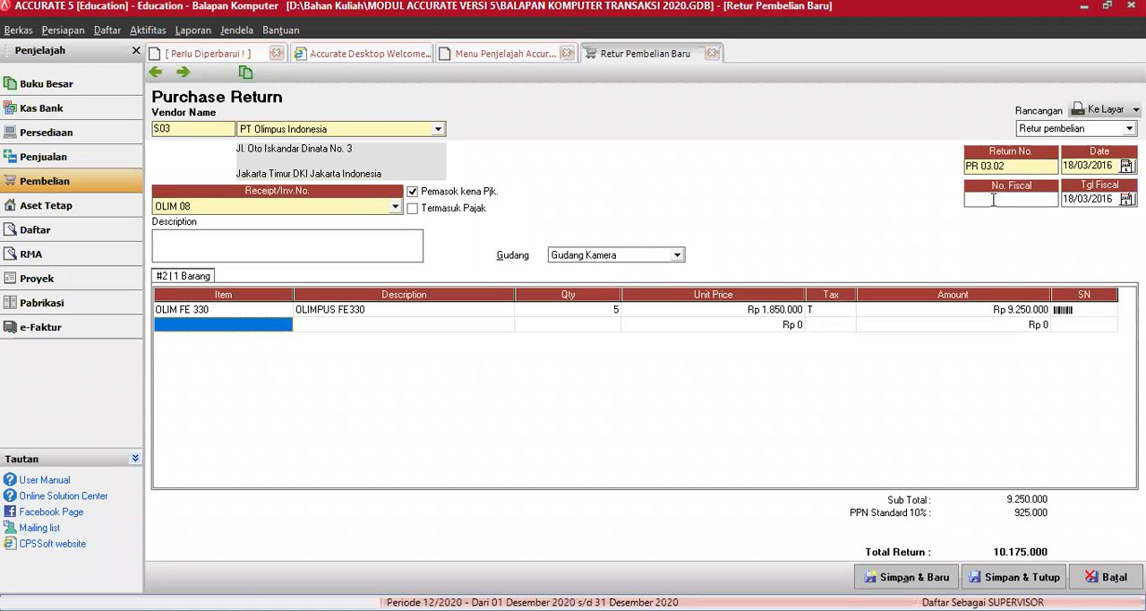
{"action": "left_click", "coordinate": [993, 201]}
{"action": "type", "text": "PR"}
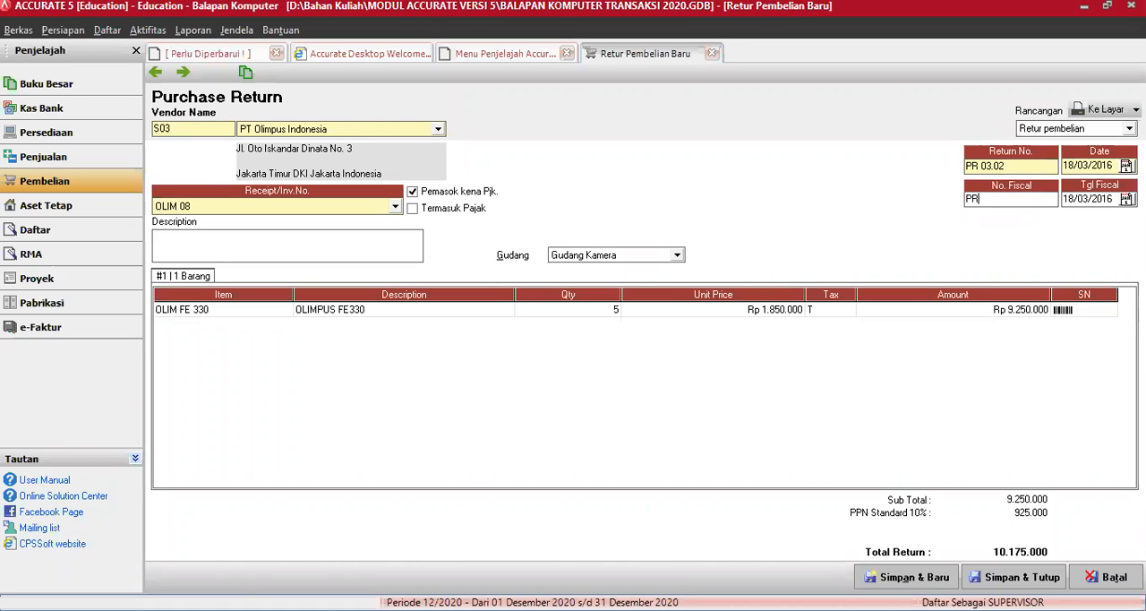
{"action": "type", "text": " 03.02"}
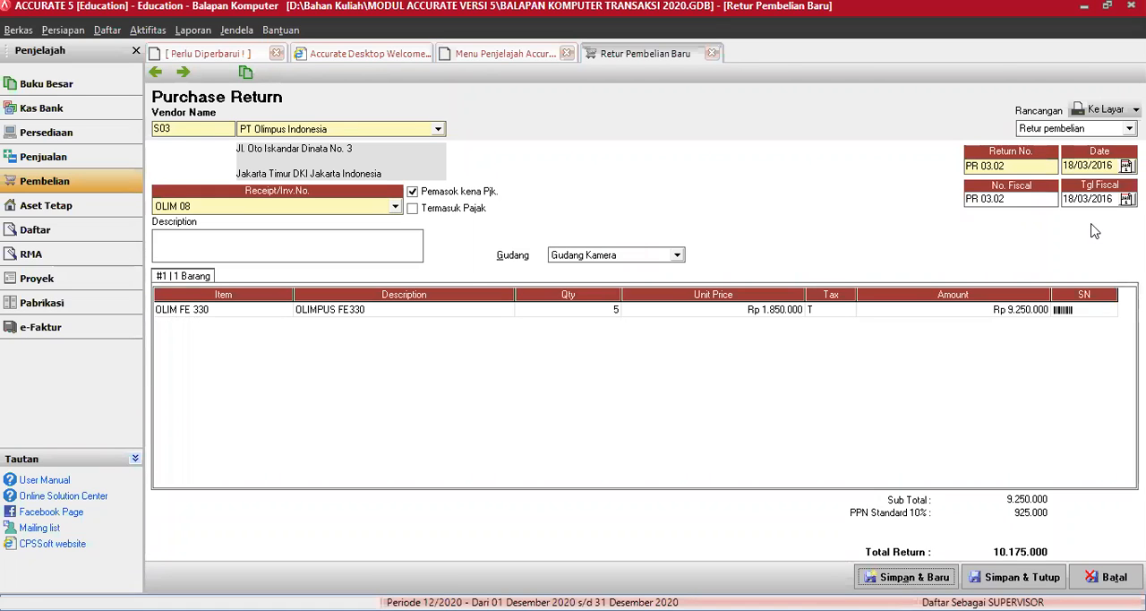
{"action": "left_click", "coordinate": [402, 378]}
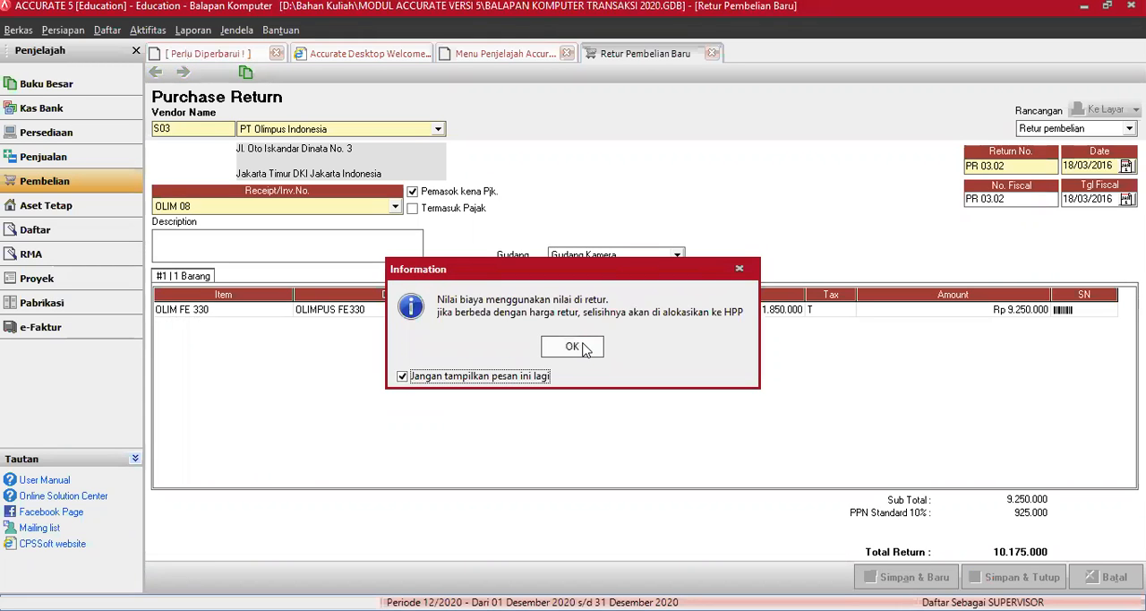
{"action": "left_click", "coordinate": [583, 348]}
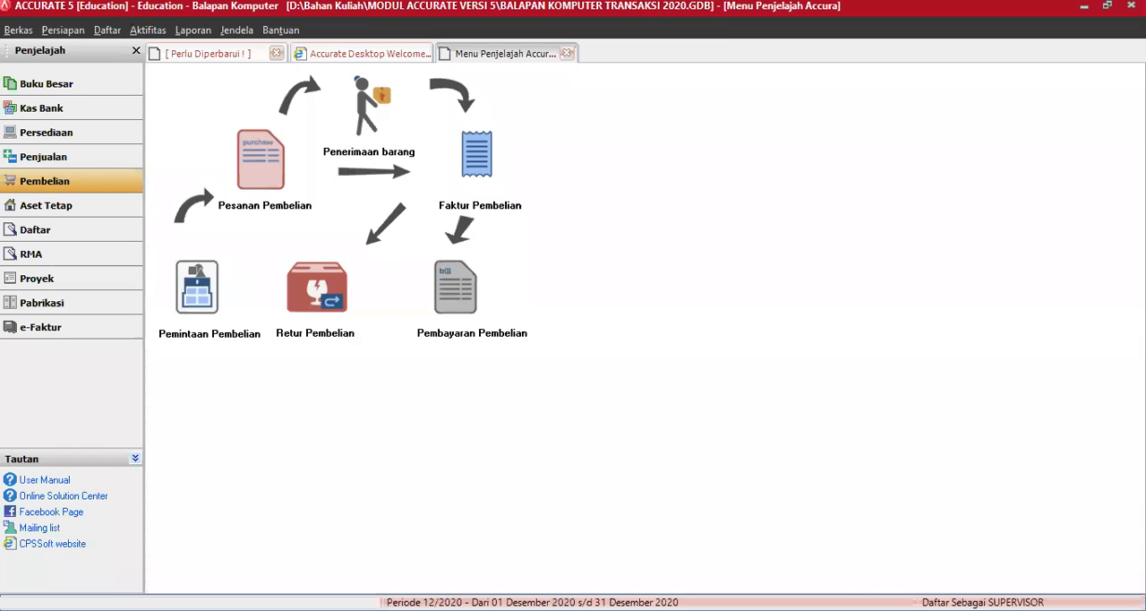
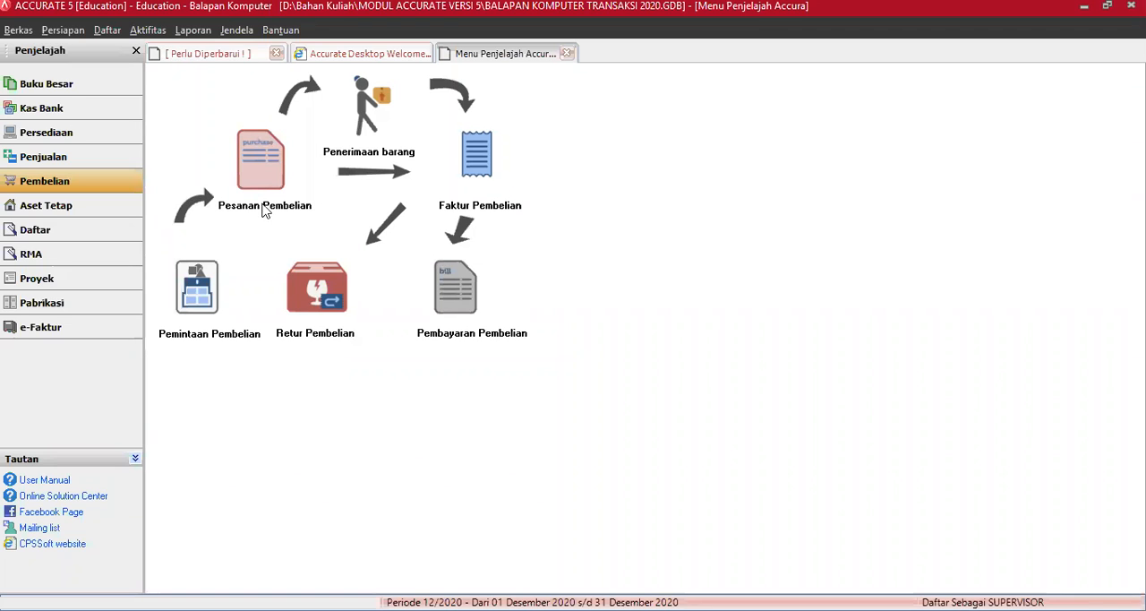
Examine the owing amounts of PT Olimpus Indonesia's invoices in a new purchase payment, then close the form without saving
{"action": "left_click", "coordinate": [150, 32]}
{"action": "mouse_move", "coordinate": [179, 120]}
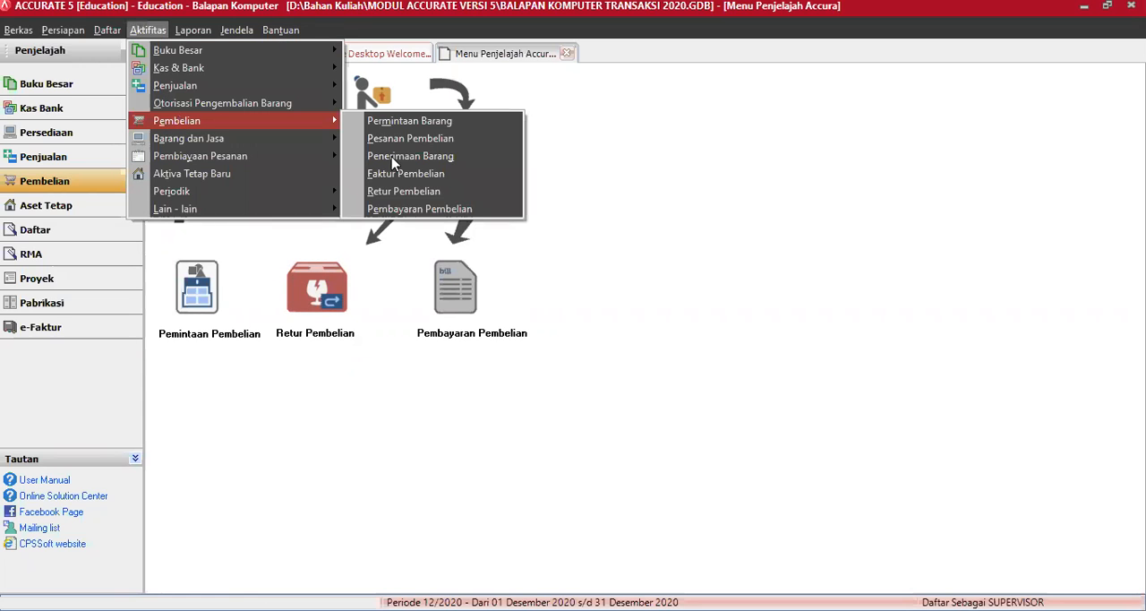
{"action": "left_click", "coordinate": [407, 209]}
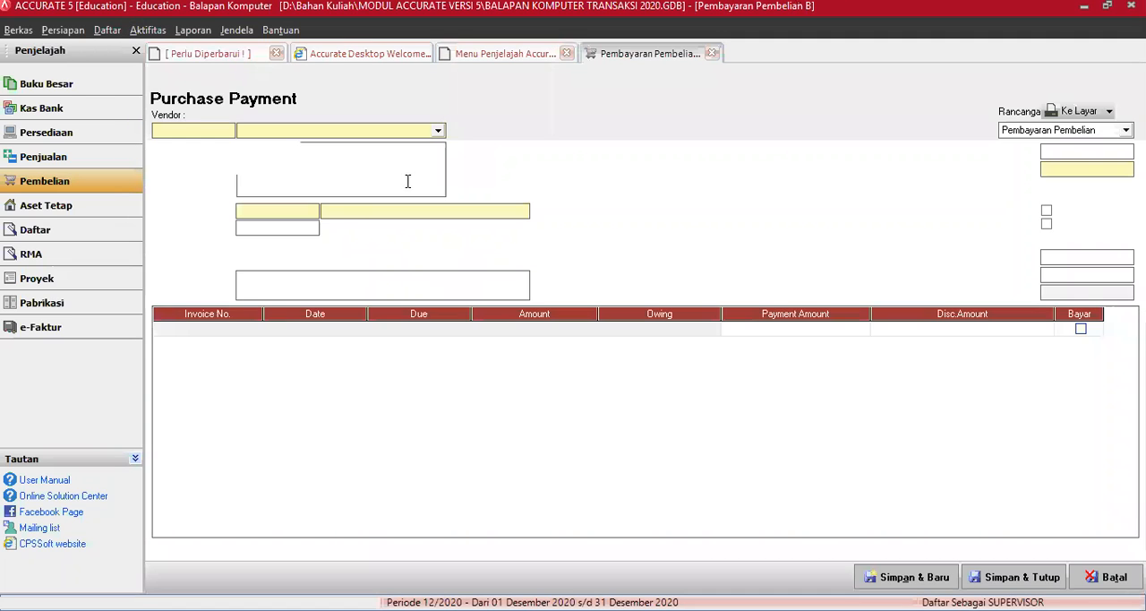
{"action": "left_click", "coordinate": [439, 131]}
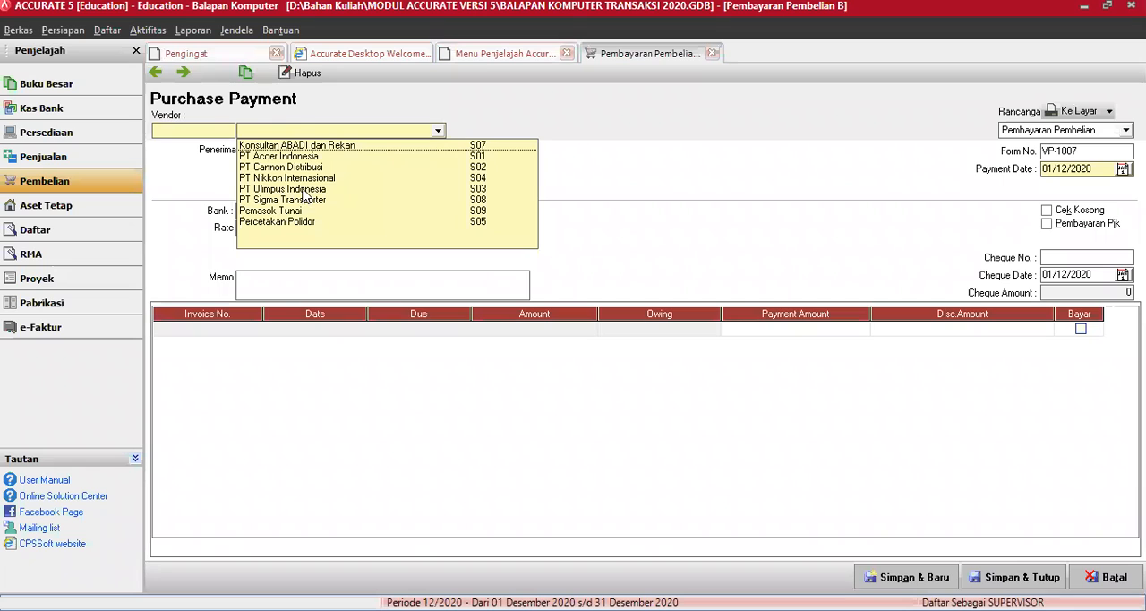
{"action": "left_click", "coordinate": [305, 189]}
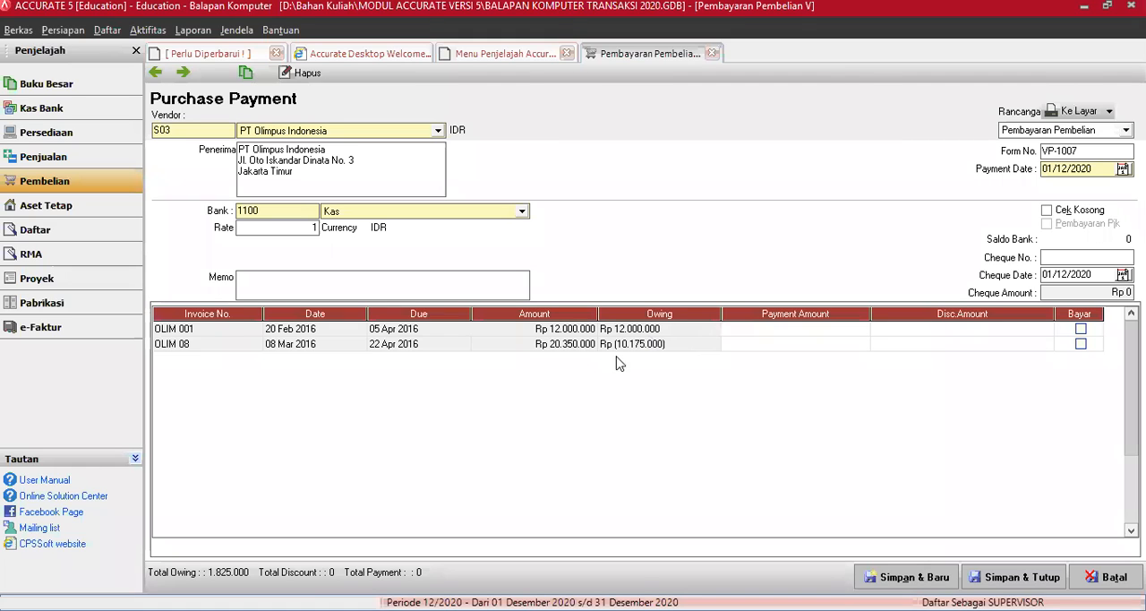
{"action": "left_click", "coordinate": [566, 348]}
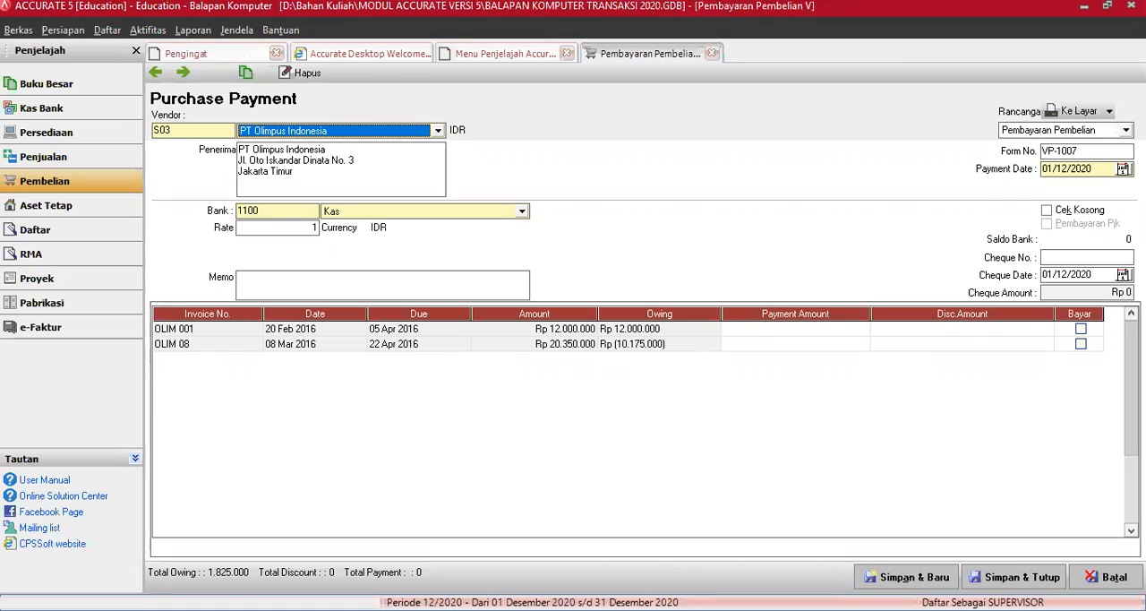
{"action": "key", "text": "Tab"}
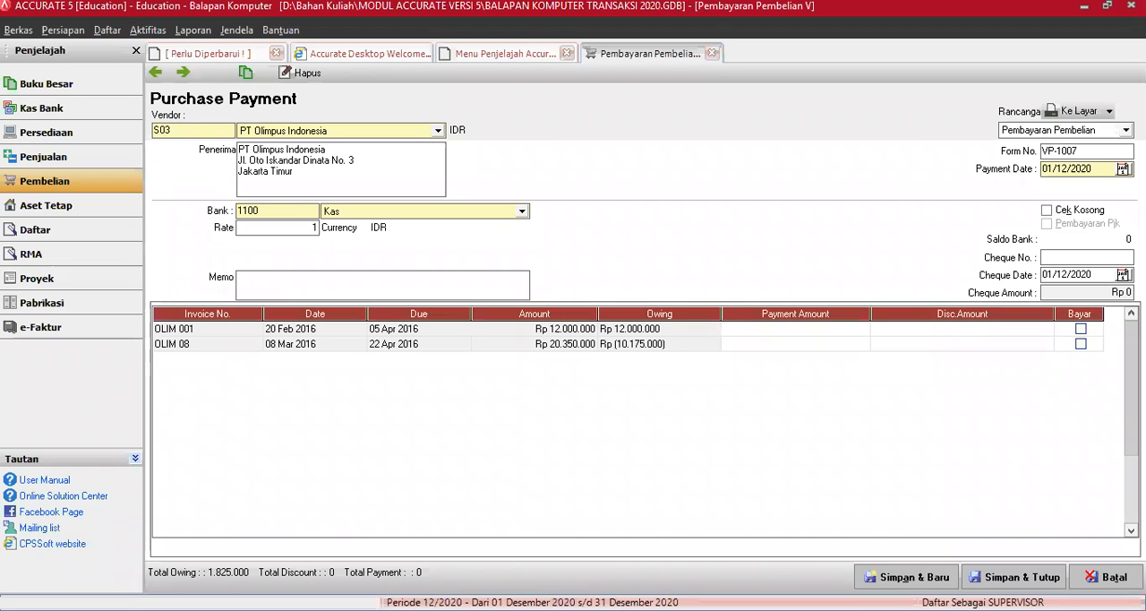
{"action": "left_click", "coordinate": [625, 320]}
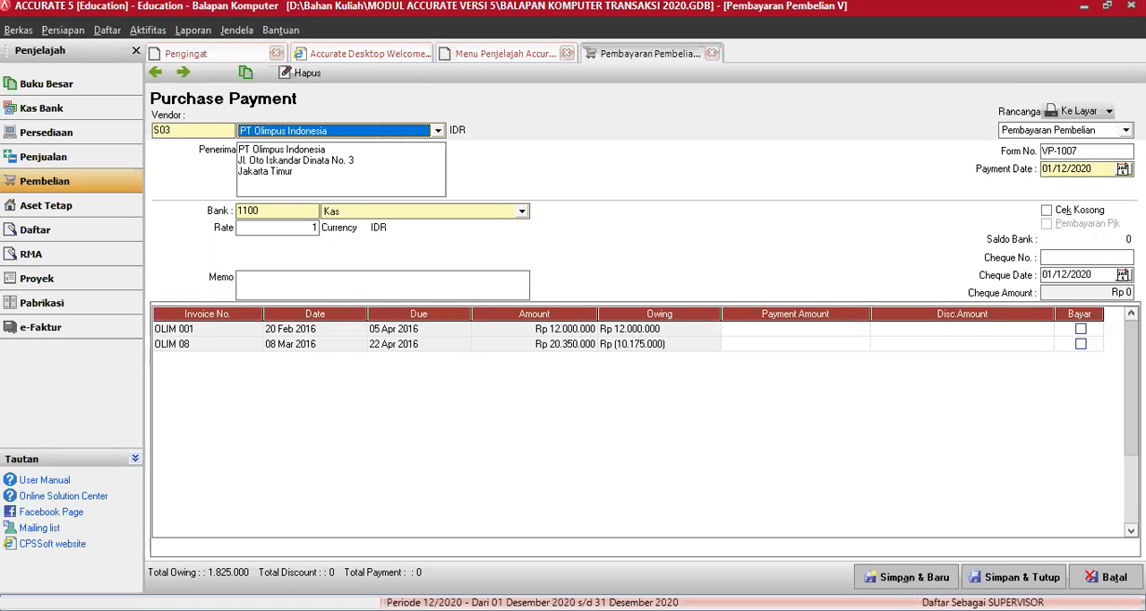
{"action": "left_click", "coordinate": [1107, 576]}
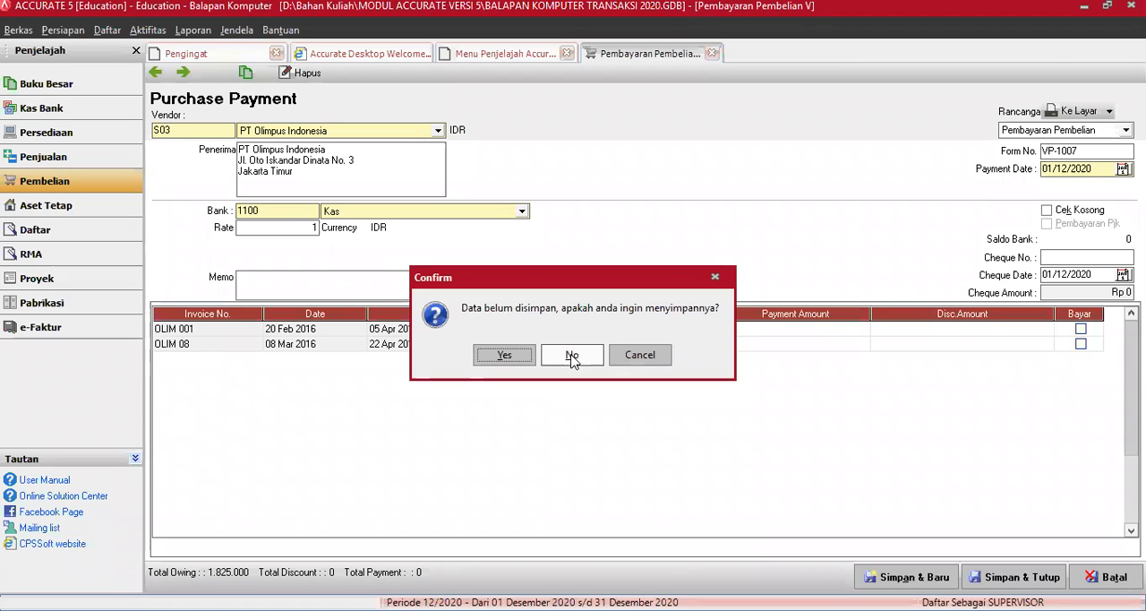
{"action": "left_click", "coordinate": [572, 355]}
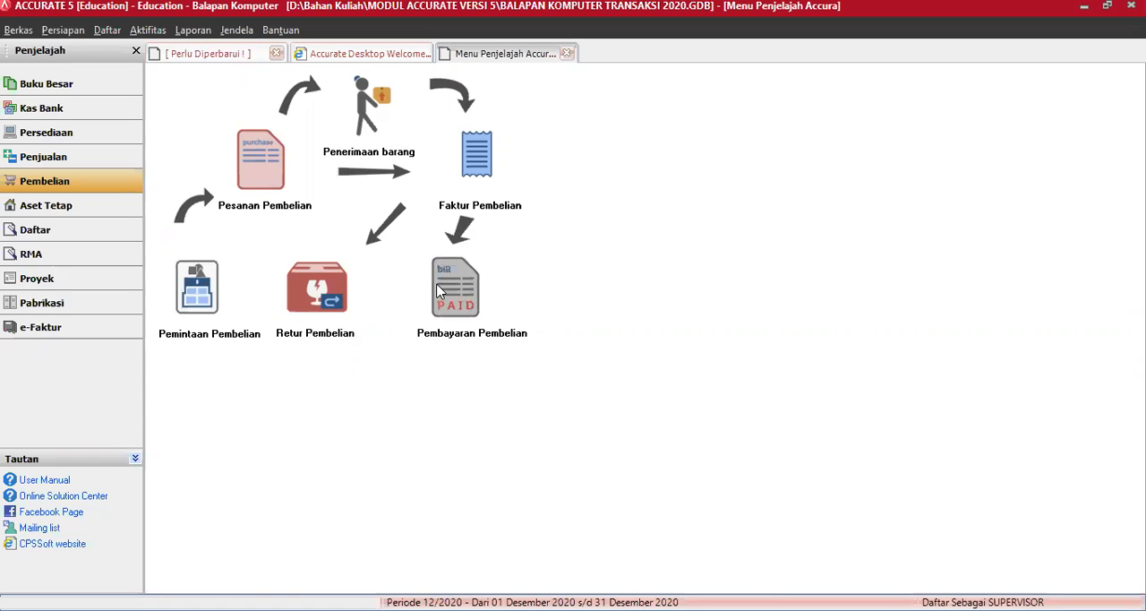
Begin a new purchase return to vendor PT Nikkon Internasional and date it 19/03/2016
{"action": "left_click", "coordinate": [438, 129]}
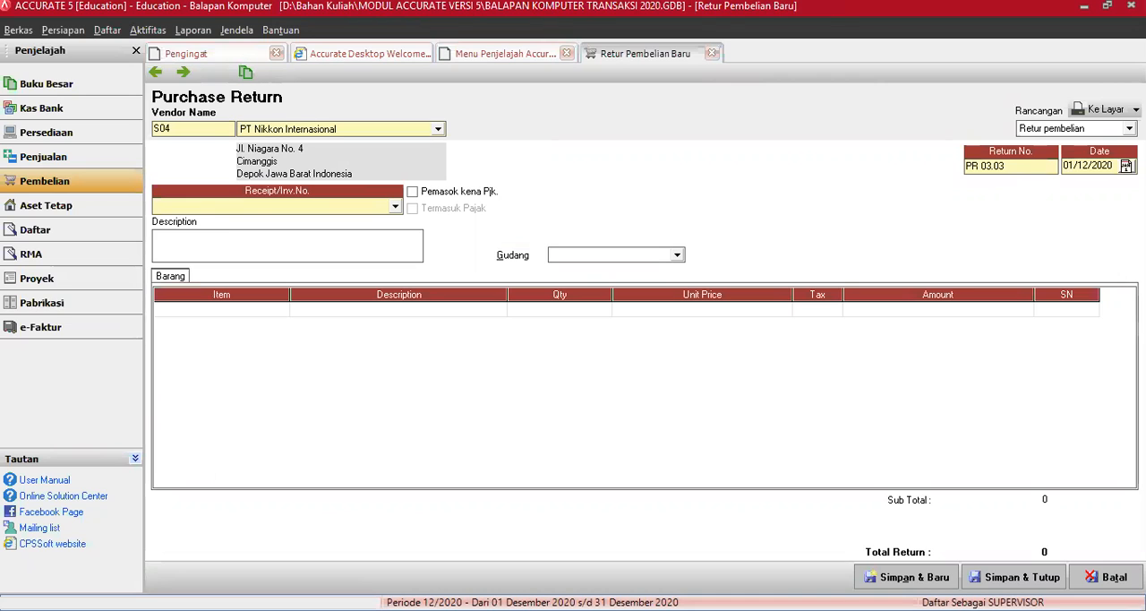
{"action": "left_click", "coordinate": [1015, 164]}
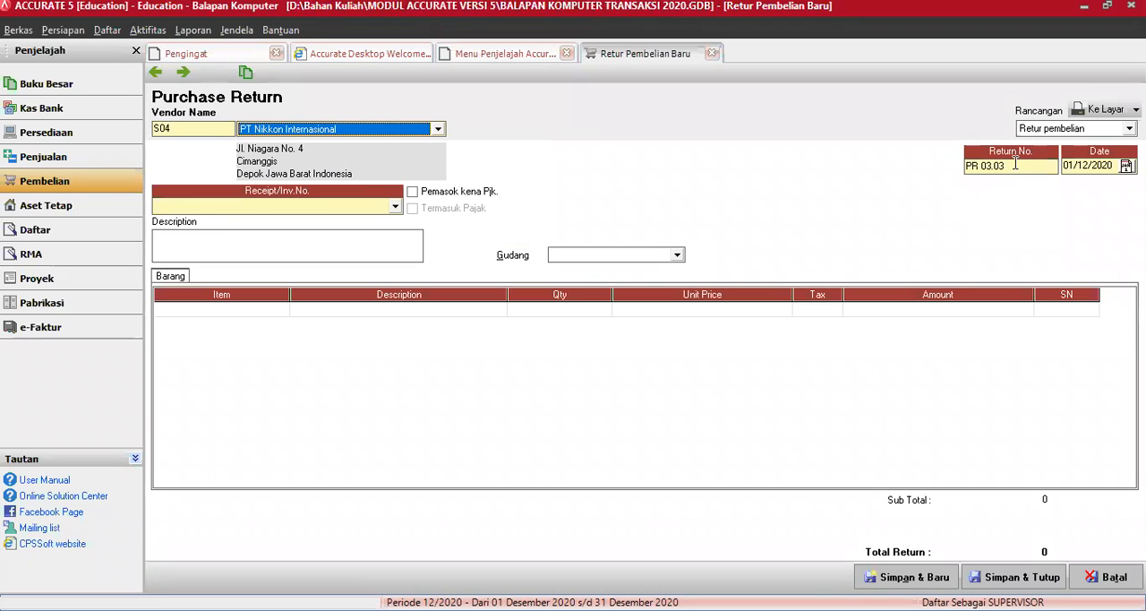
{"action": "left_click", "coordinate": [1016, 164]}
{"action": "key", "text": "Tab"}
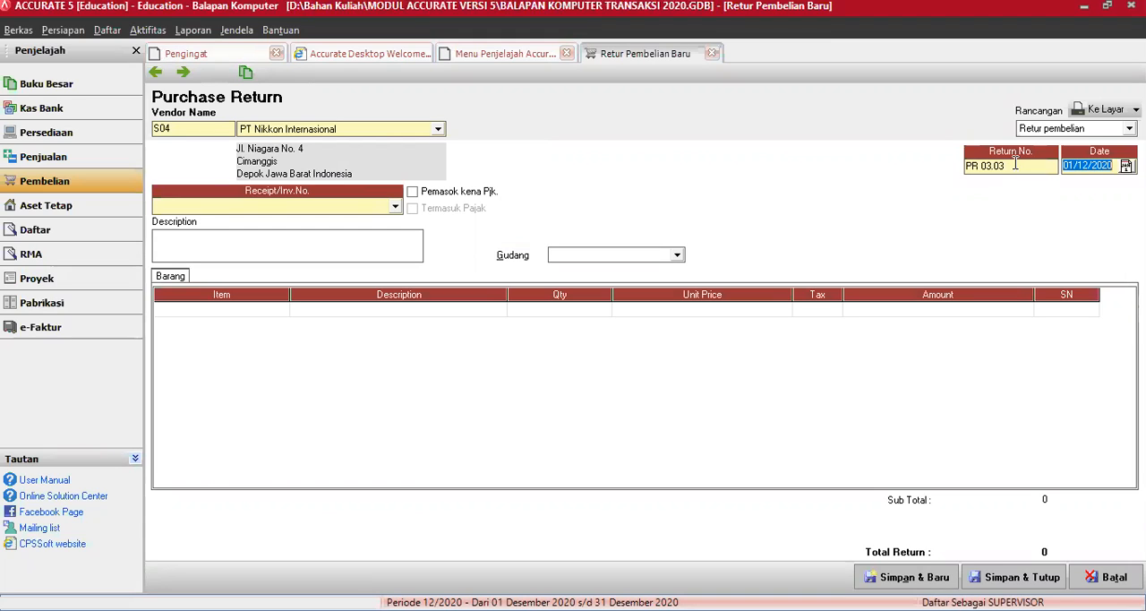
{"action": "type", "text": "19/03/2016"}
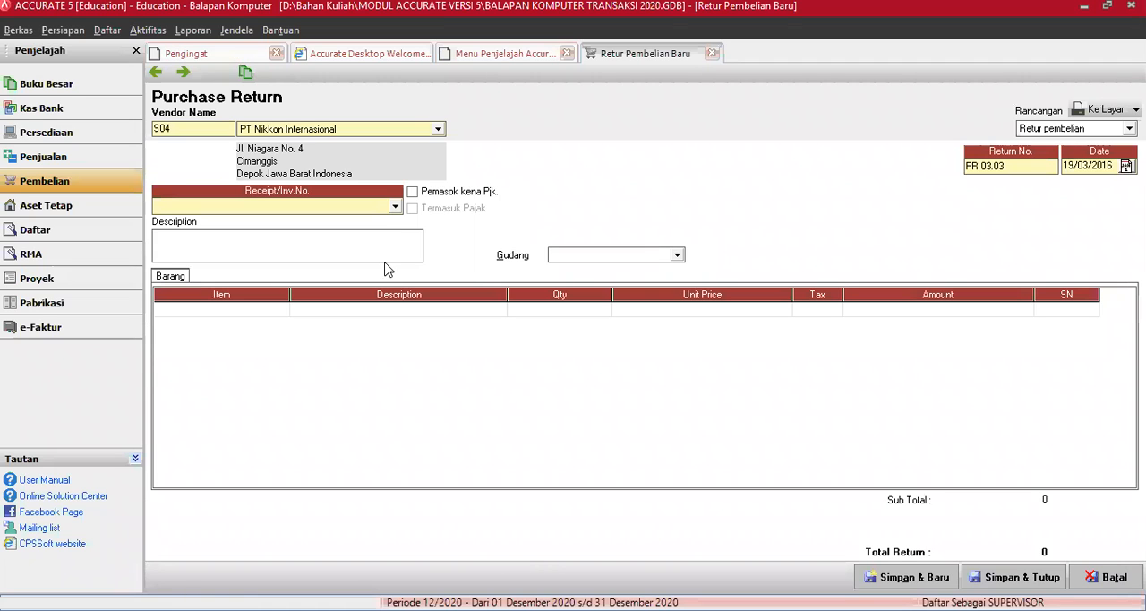
Select invoice NKK 07 for the return and add item Nikkon L2, declining to return all of its goods
{"action": "left_click", "coordinate": [396, 207]}
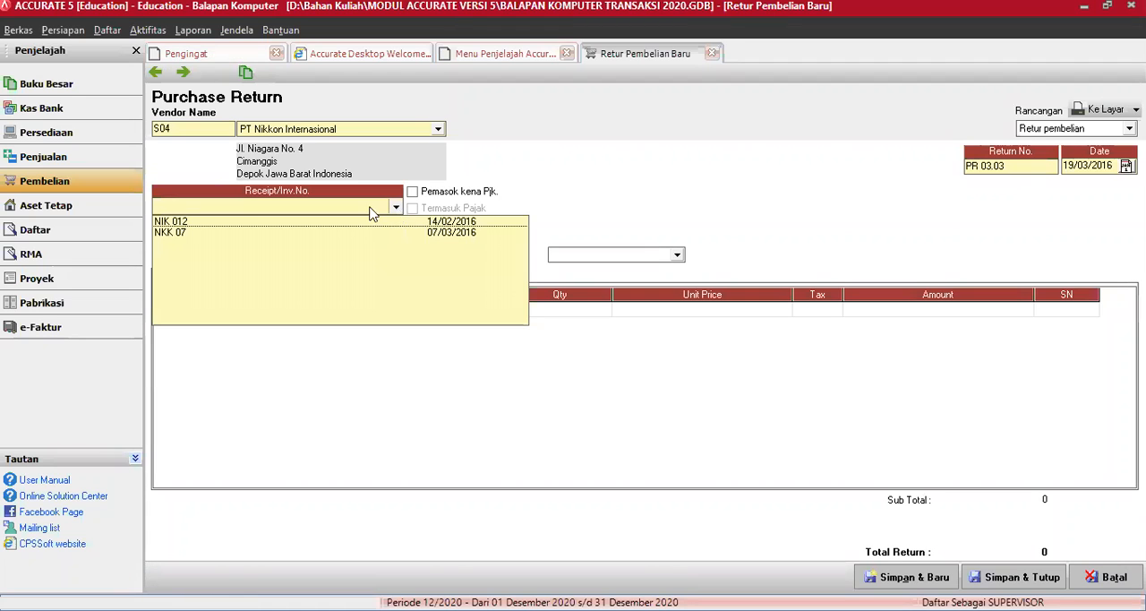
{"action": "left_click", "coordinate": [171, 232]}
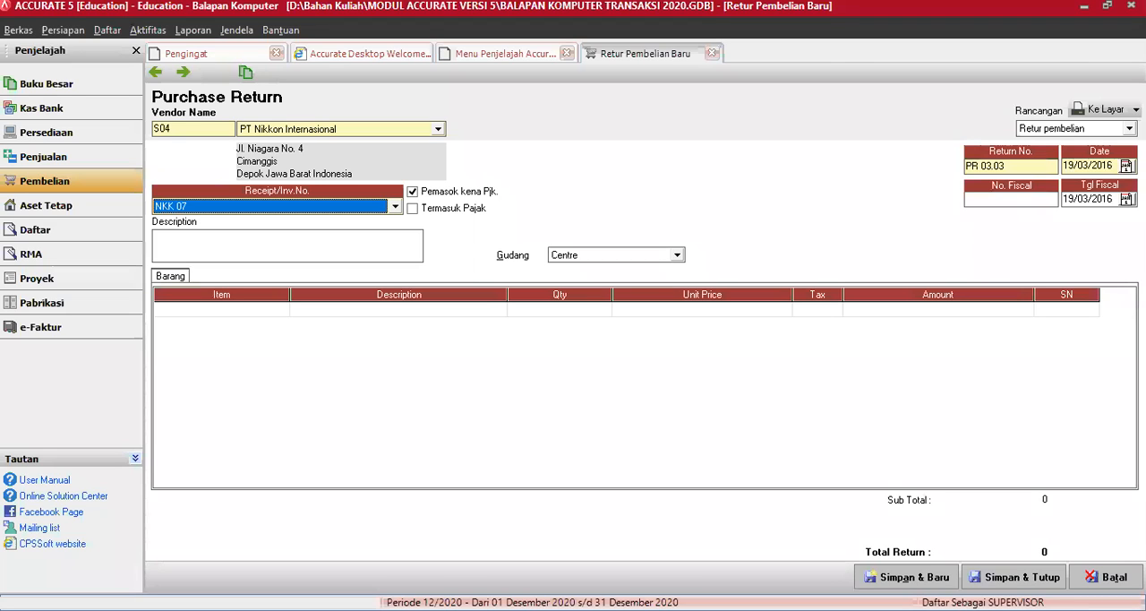
{"action": "left_click", "coordinate": [502, 317]}
{"action": "left_click", "coordinate": [498, 312]}
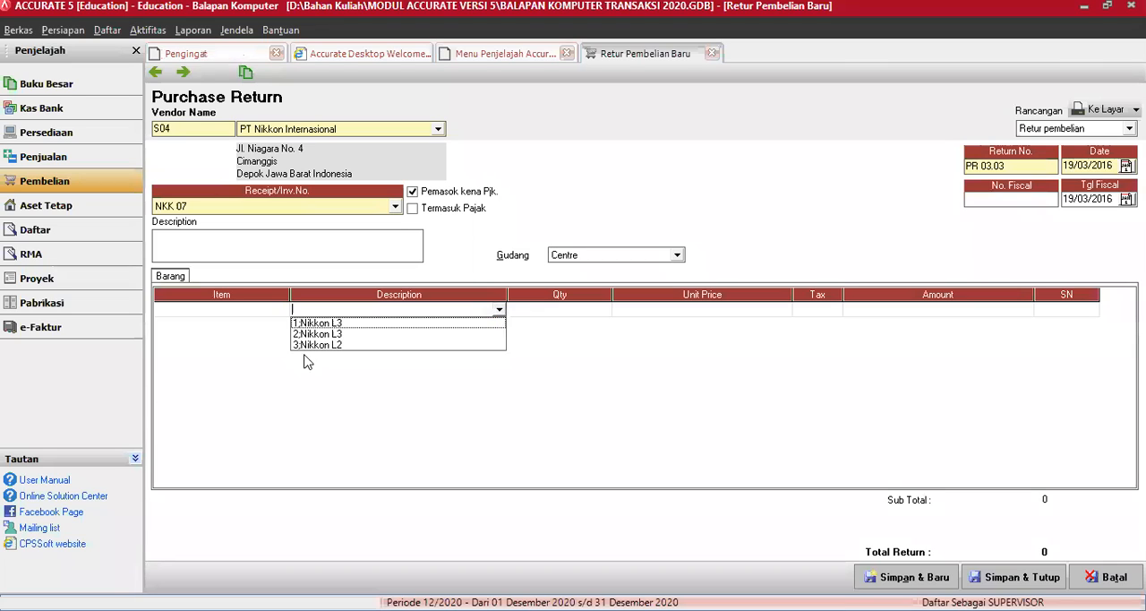
{"action": "left_click", "coordinate": [308, 347]}
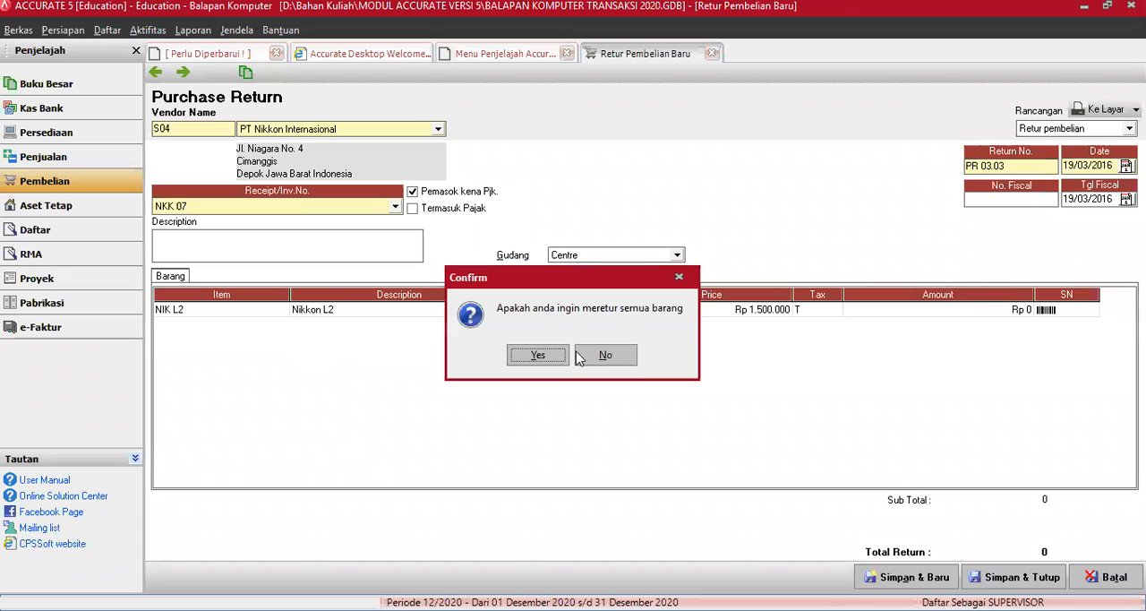
{"action": "left_click", "coordinate": [632, 360]}
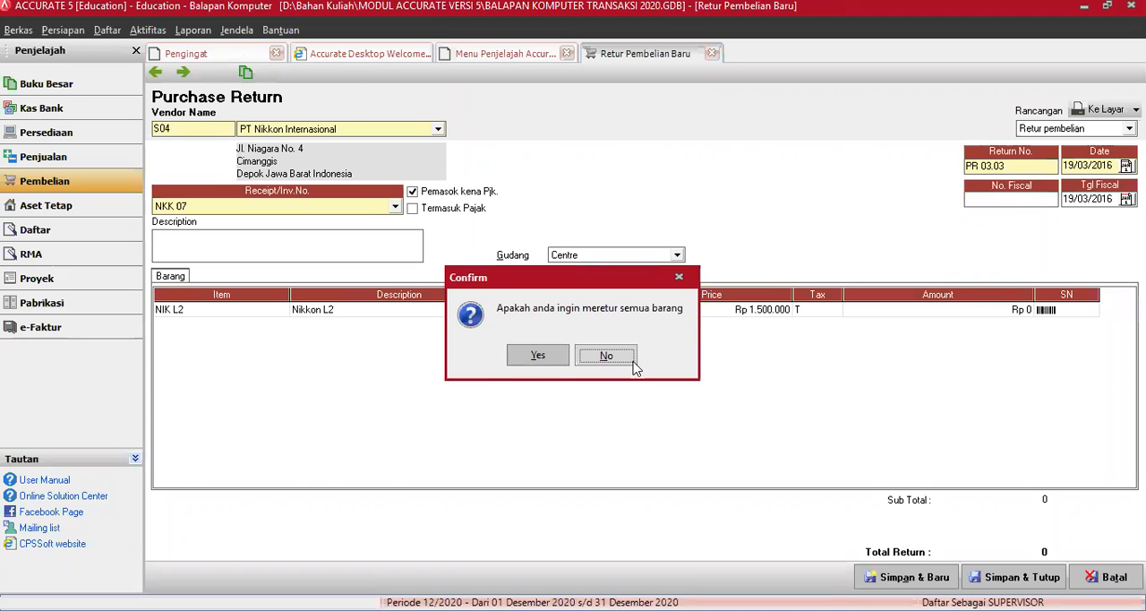
{"action": "key", "text": "Return"}
Set the returned quantity of Nikkon L2 to 2, accept the stock shortage, and choose Gudang Kamera as the warehouse
{"action": "left_click", "coordinate": [564, 312]}
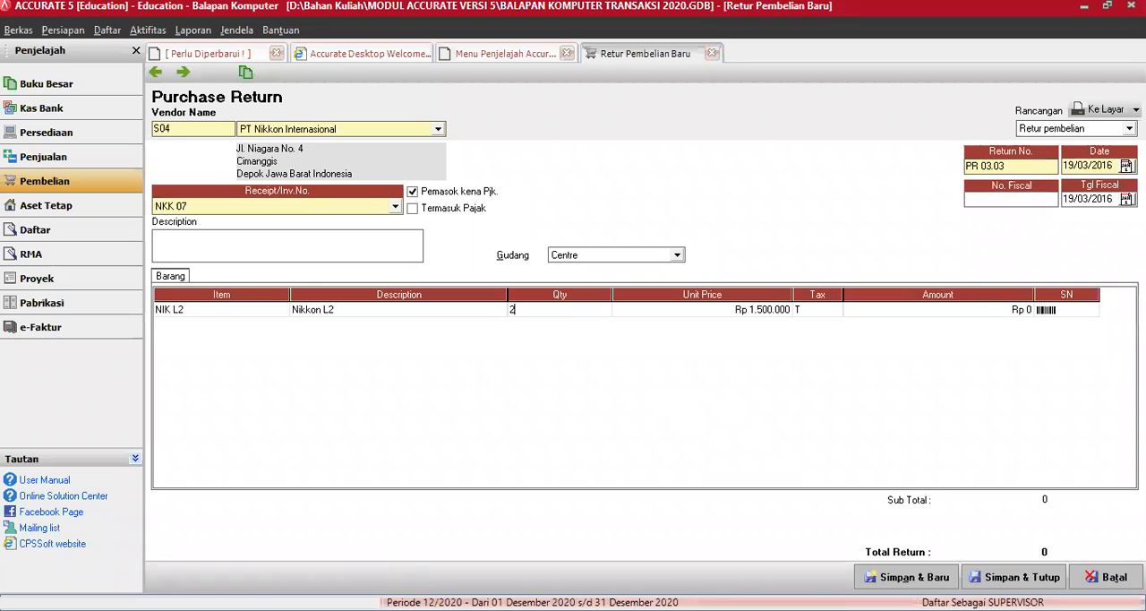
{"action": "type", "text": "2"}
{"action": "key", "text": "Tab"}
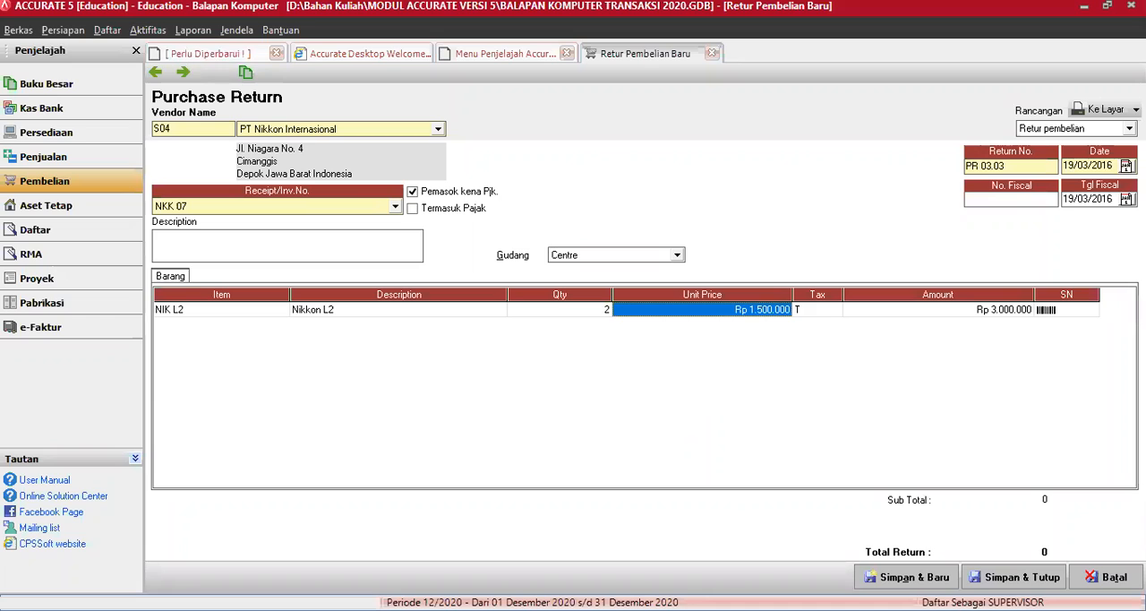
{"action": "key", "text": "alt+Tab"}
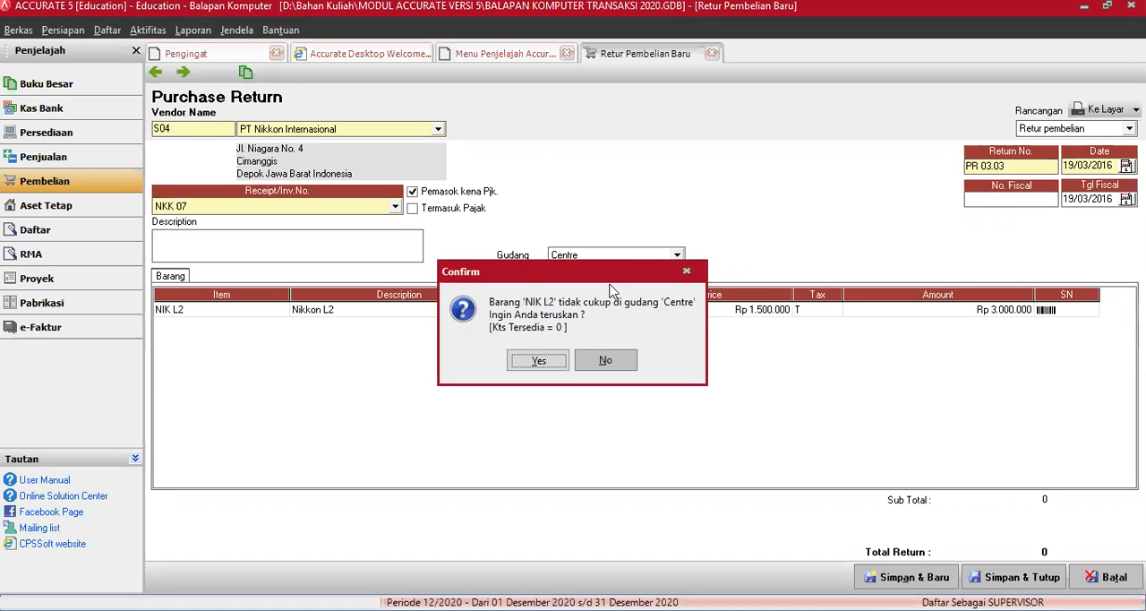
{"action": "key", "text": "Return"}
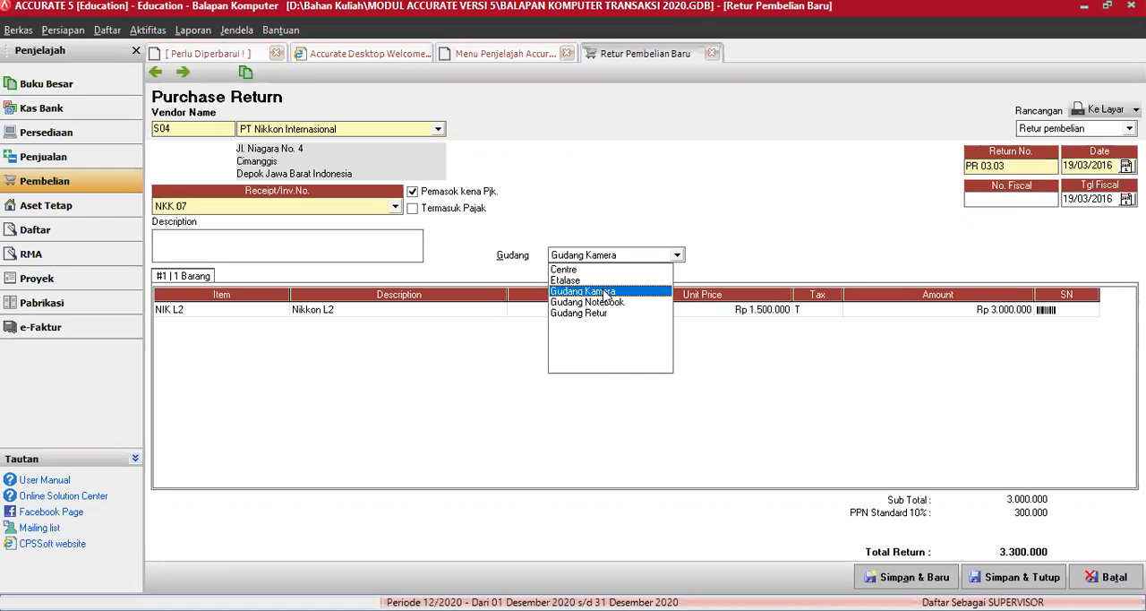
{"action": "left_click", "coordinate": [604, 292]}
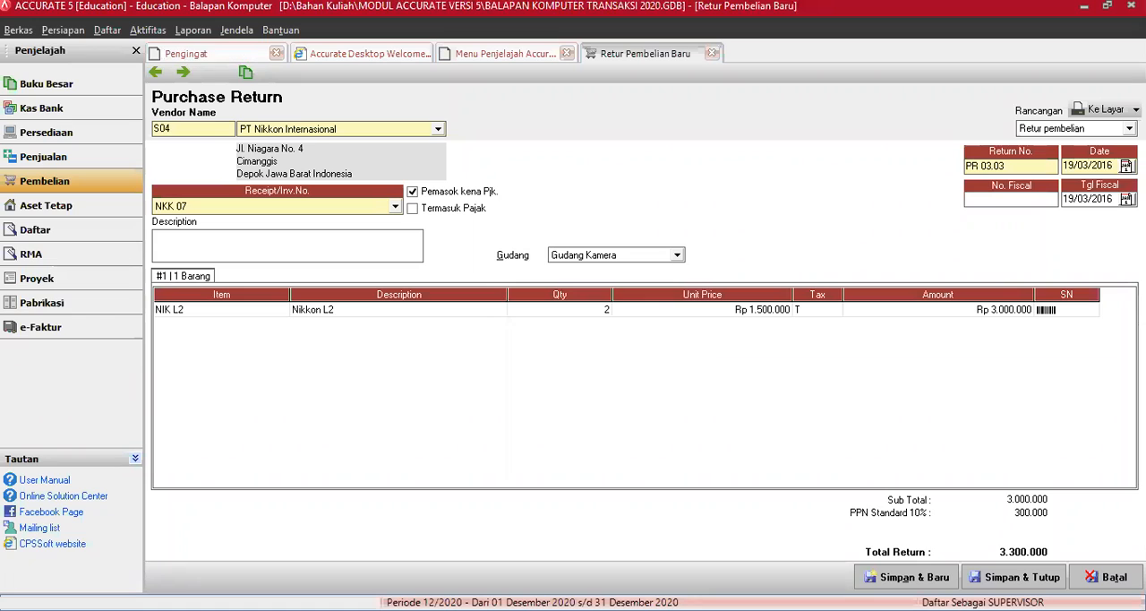
Save the PT Nikkon Internasional return and continue to a new one, choosing not to show the cost allocation notice again
{"action": "left_click", "coordinate": [1080, 399]}
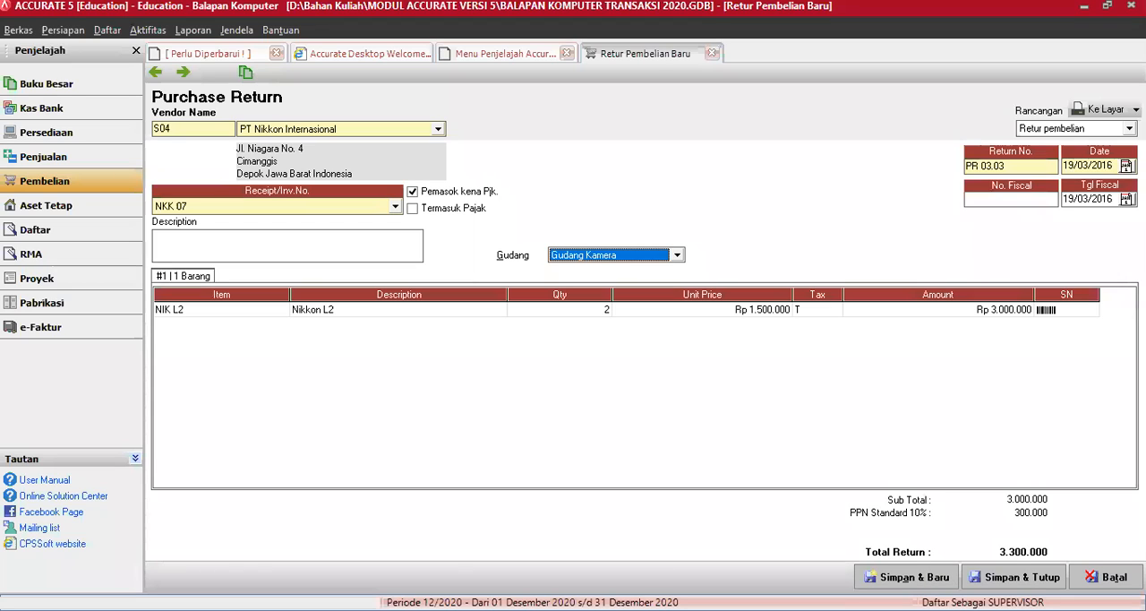
{"action": "left_click", "coordinate": [904, 578]}
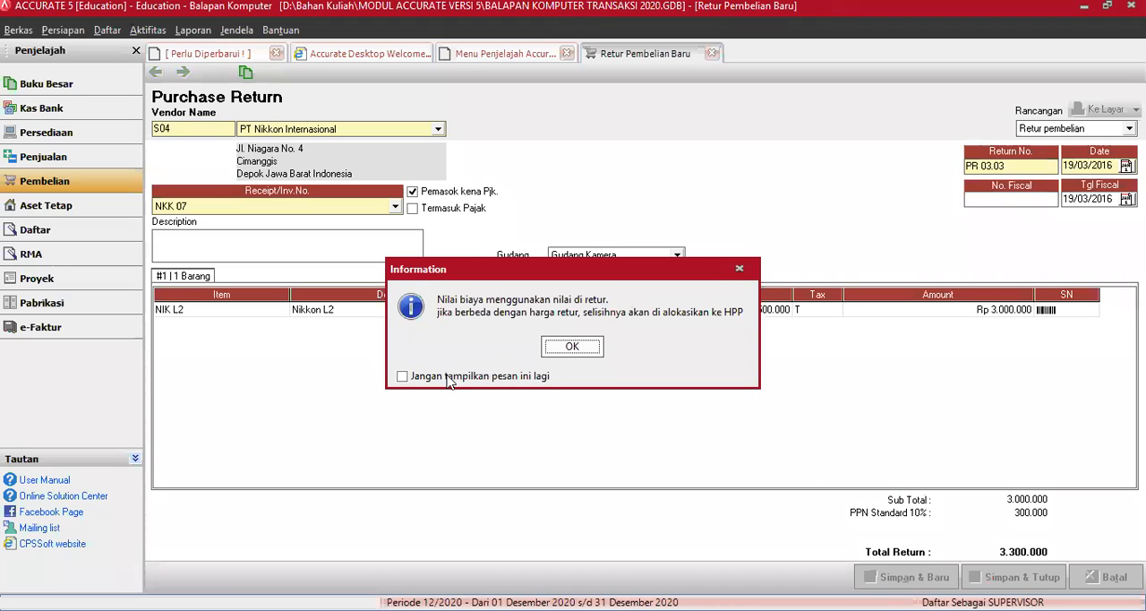
{"action": "left_click", "coordinate": [403, 377]}
{"action": "left_click", "coordinate": [573, 353]}
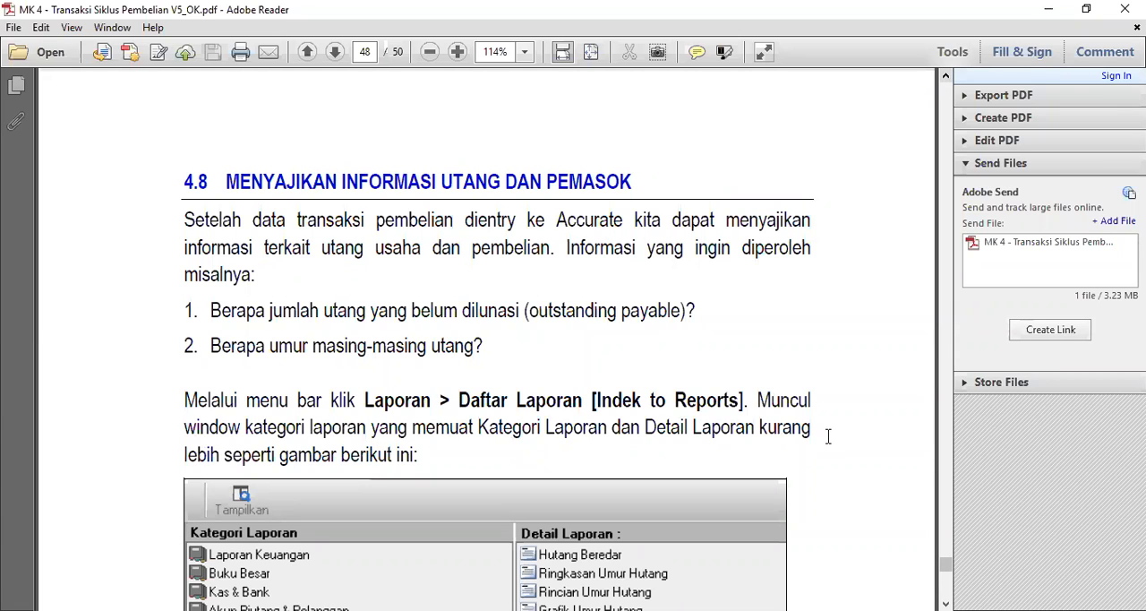
Read section 4.8 of the PDF module in Adobe Reader on presenting payables and vendors, including the Hutang Beredar report per 31/03/2016
{"action": "scroll", "coordinate": [497, 340], "scroll_direction": "down", "scroll_amount": 4}
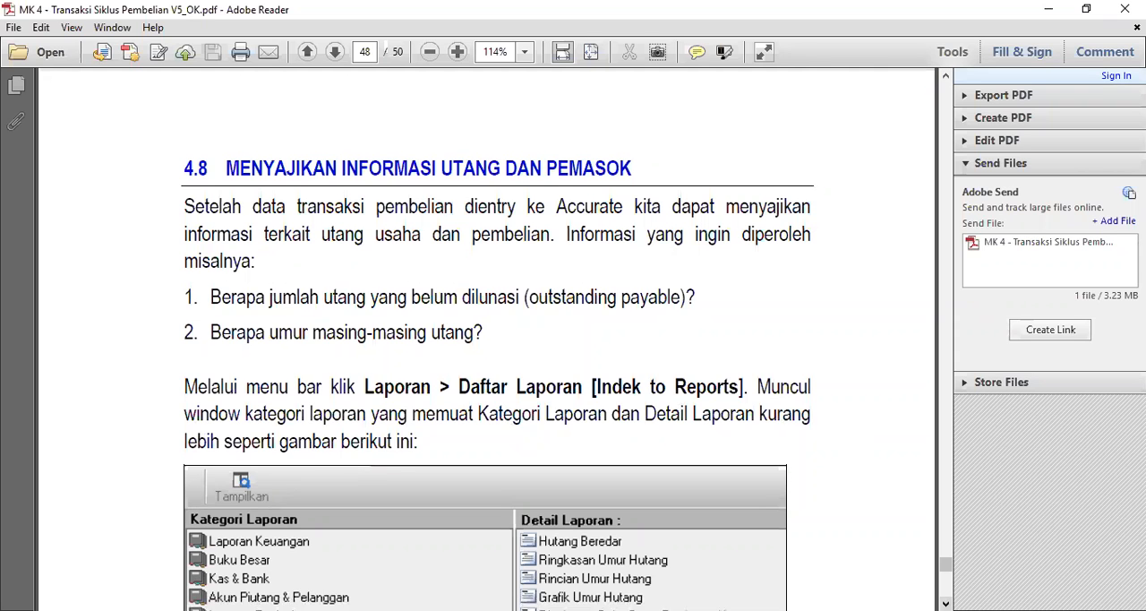
{"action": "scroll", "coordinate": [497, 341], "scroll_direction": "down", "scroll_amount": 1}
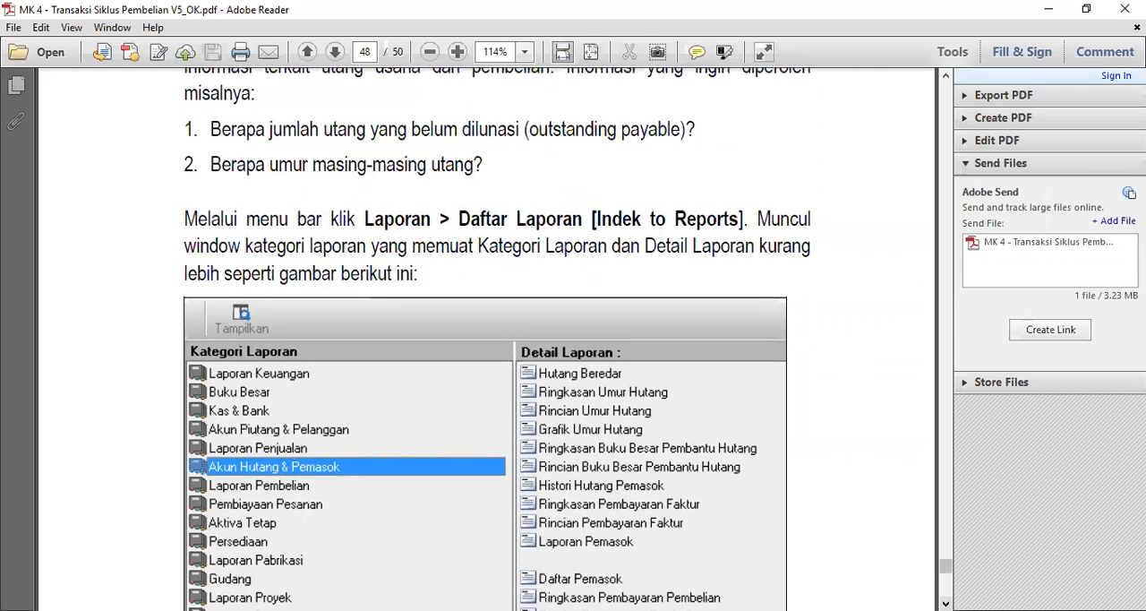
{"action": "scroll", "coordinate": [569, 224], "scroll_direction": "down", "scroll_amount": 4}
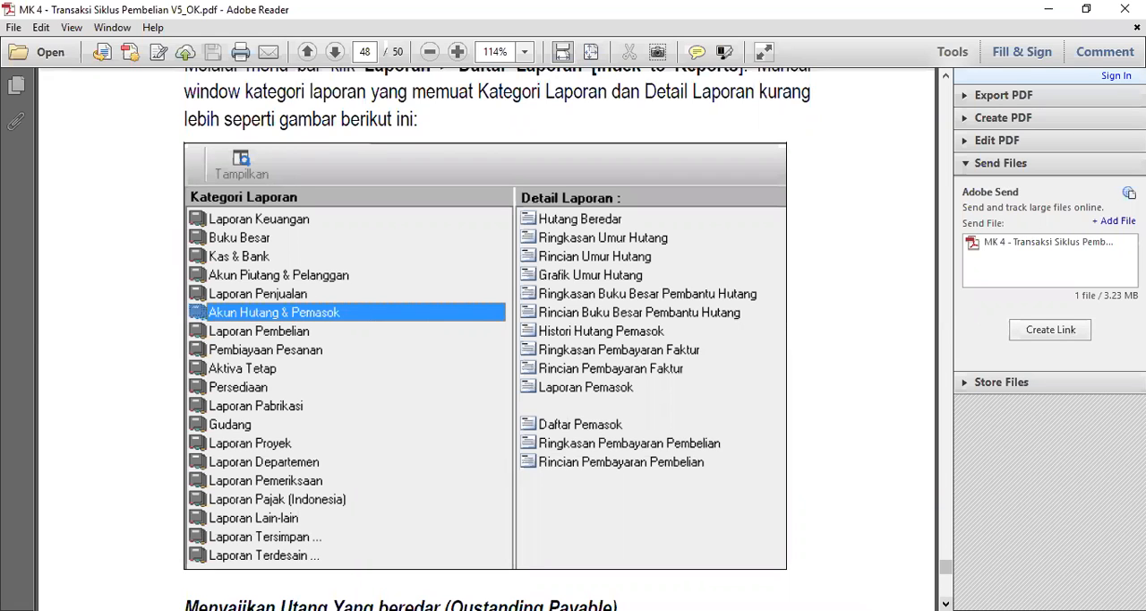
{"action": "scroll", "coordinate": [560, 339], "scroll_direction": "down", "scroll_amount": 4}
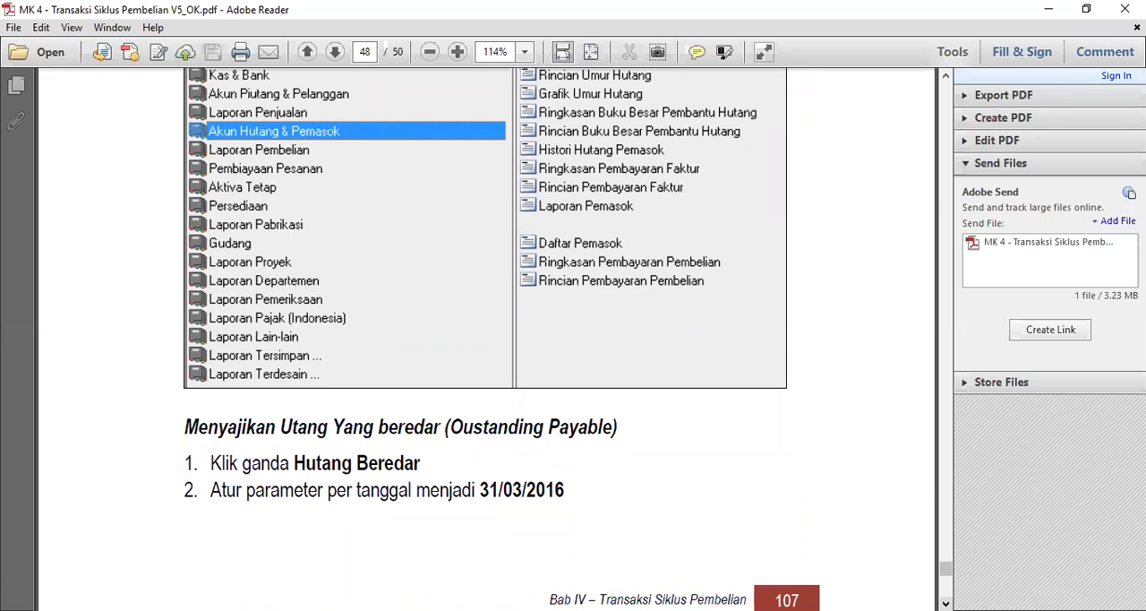
{"action": "scroll", "coordinate": [486, 341], "scroll_direction": "down", "scroll_amount": 5}
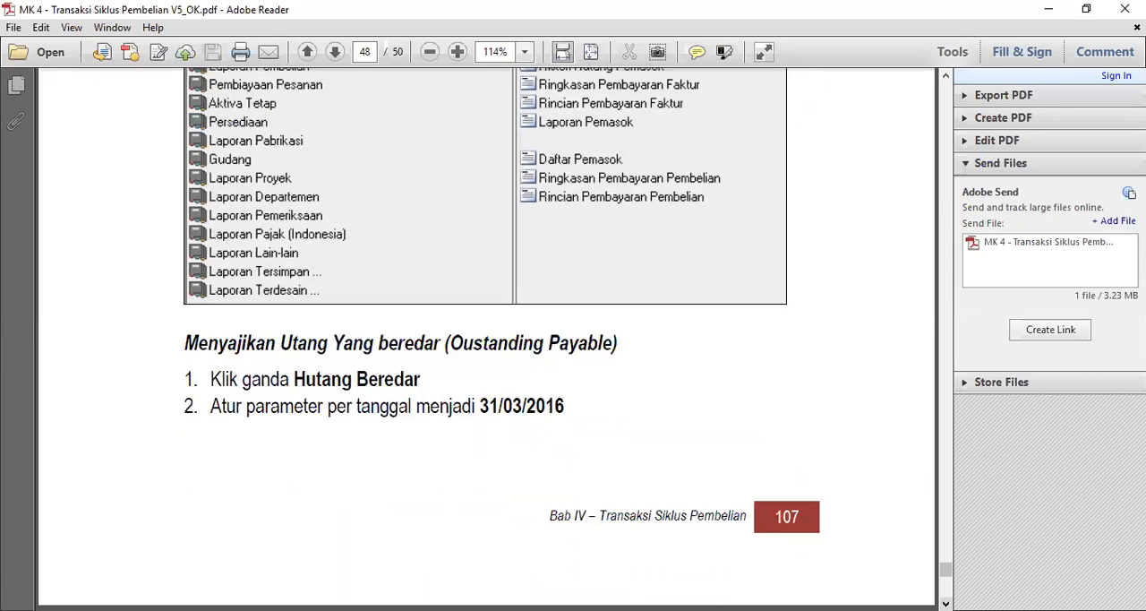
{"action": "scroll", "coordinate": [486, 341], "scroll_direction": "down", "scroll_amount": 3}
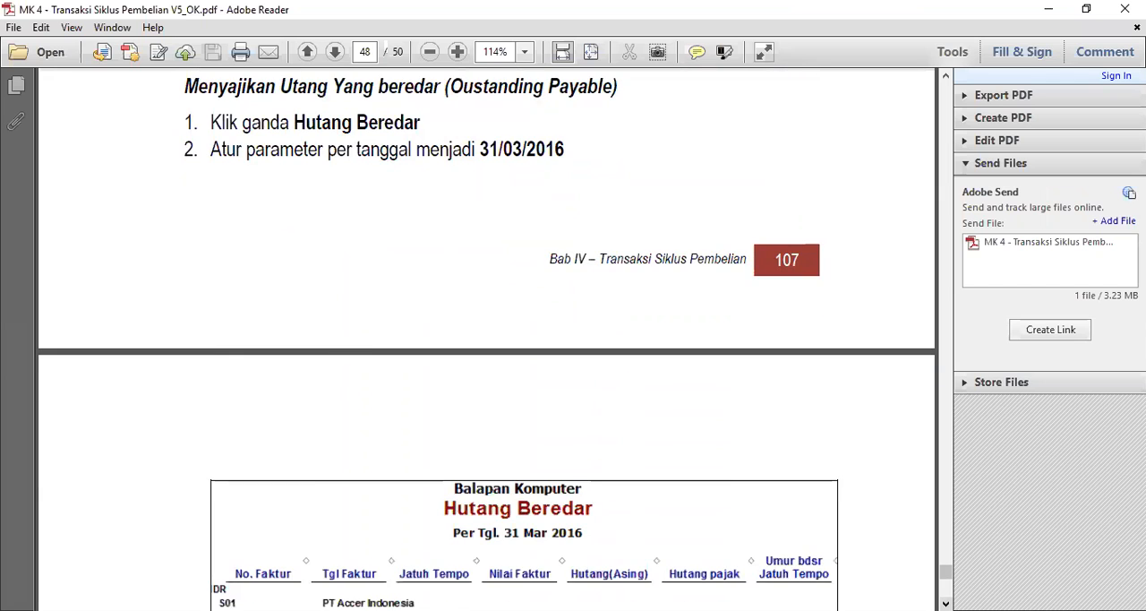
{"action": "scroll", "coordinate": [486, 341], "scroll_direction": "down", "scroll_amount": 8}
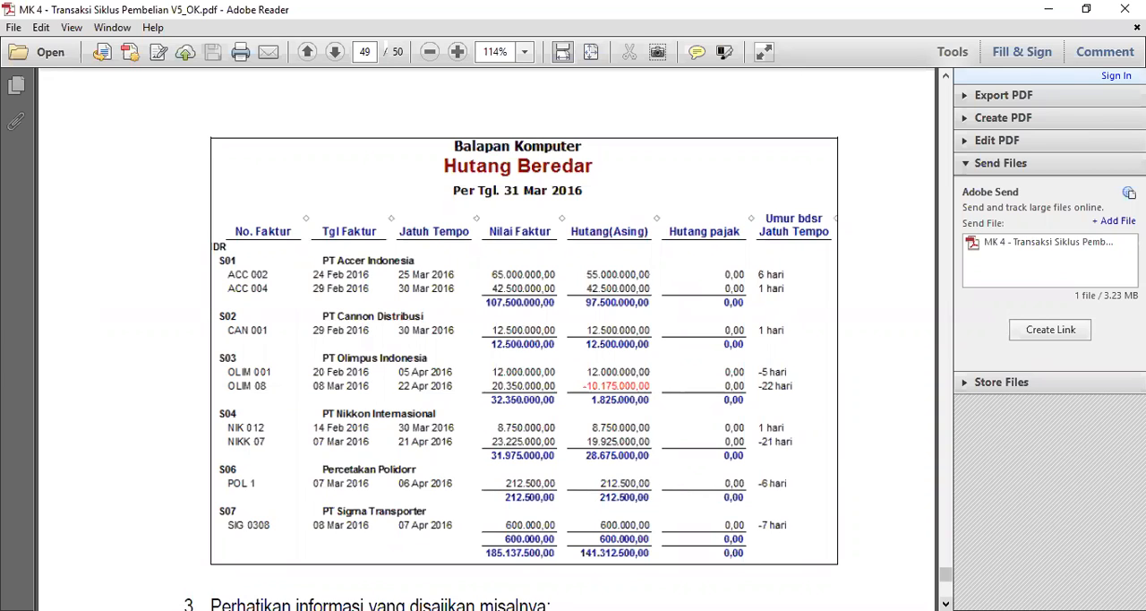
{"action": "scroll", "coordinate": [512, 339], "scroll_direction": "down", "scroll_amount": 3}
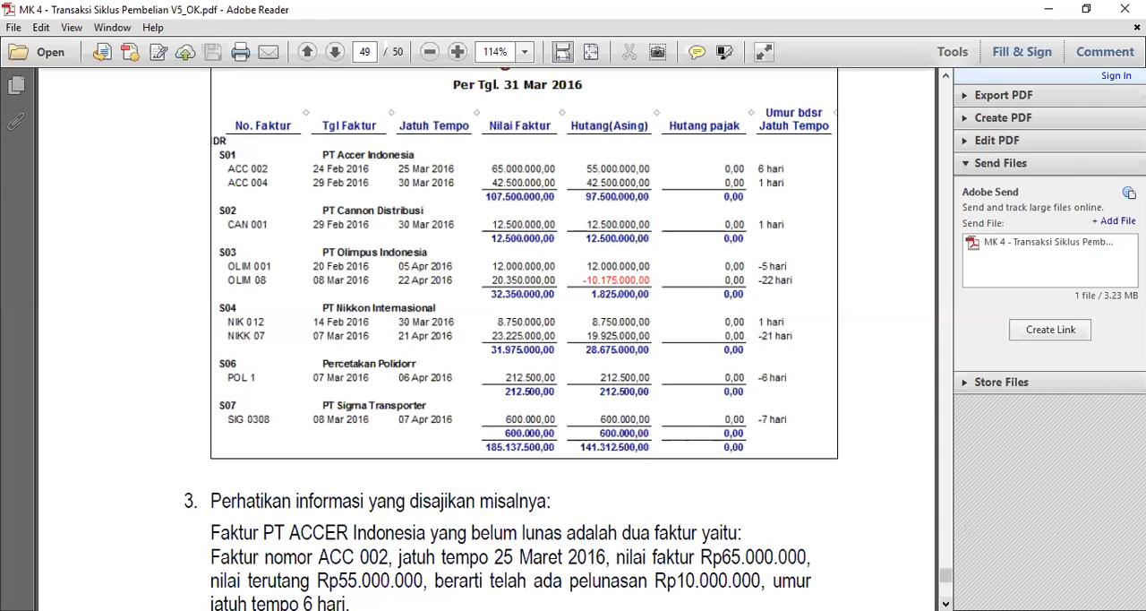
{"action": "scroll", "coordinate": [967, 529], "scroll_direction": "down", "scroll_amount": 3}
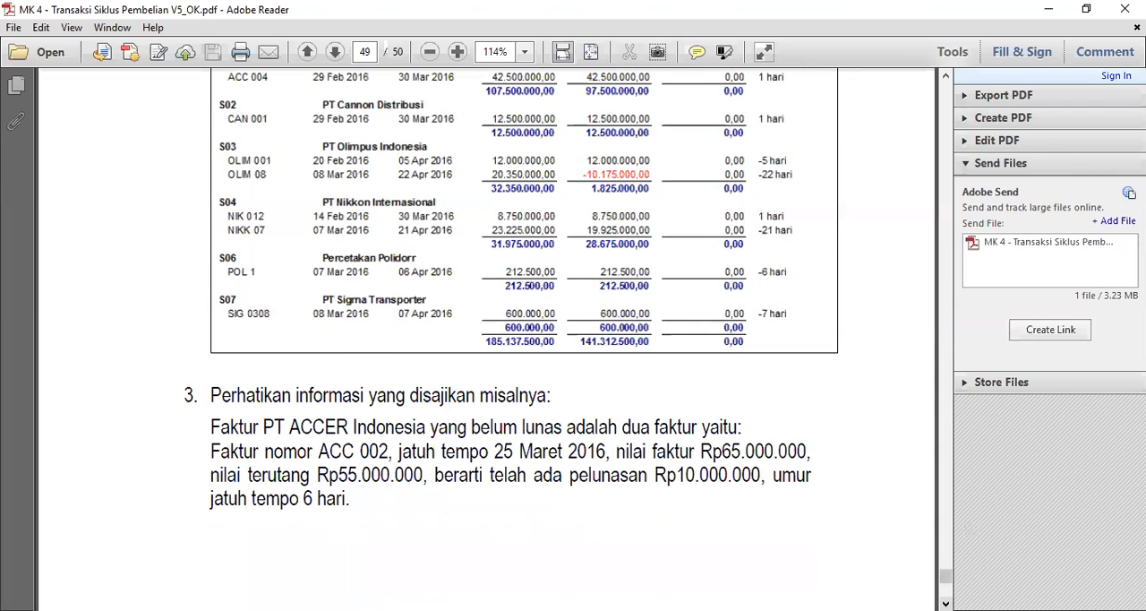
Read the Rincian Umur Utang section on the PDF module's last page, including its parameter date and sample report
{"action": "scroll", "coordinate": [967, 529], "scroll_direction": "down", "scroll_amount": 15}
{"action": "scroll", "coordinate": [967, 529], "scroll_direction": "down", "scroll_amount": 1}
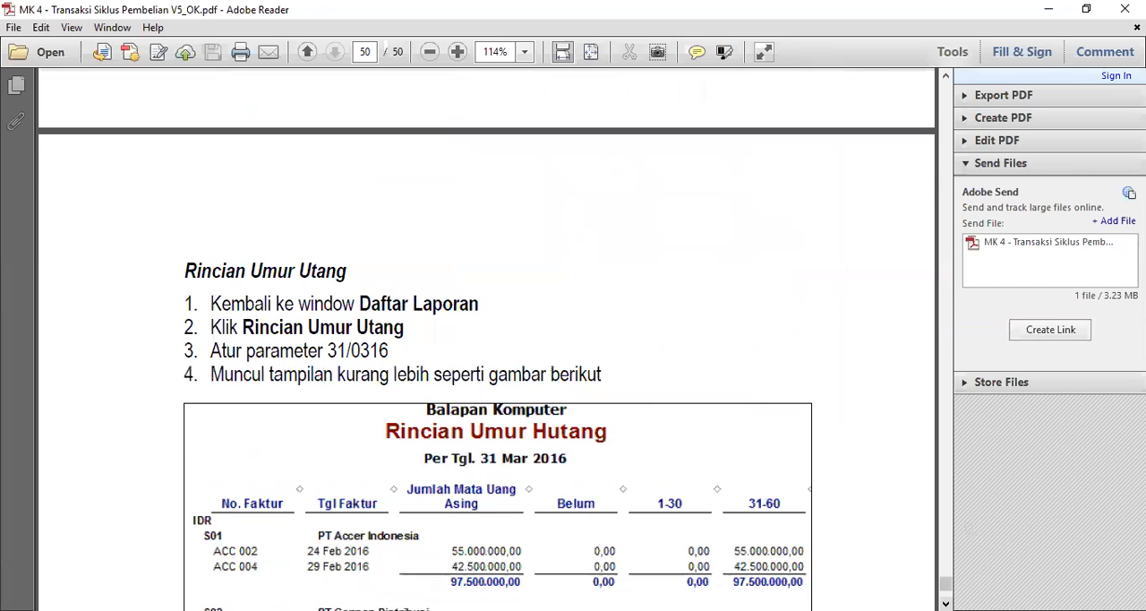
{"action": "scroll", "coordinate": [487, 340], "scroll_direction": "down", "scroll_amount": 2}
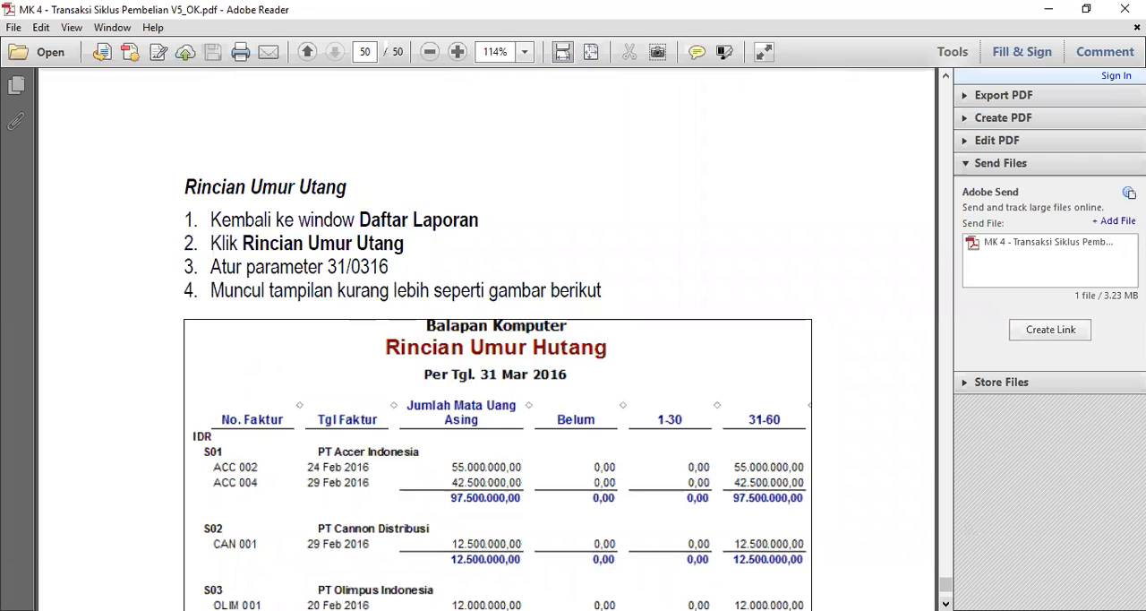
{"action": "scroll", "coordinate": [486, 340], "scroll_direction": "down", "scroll_amount": 2}
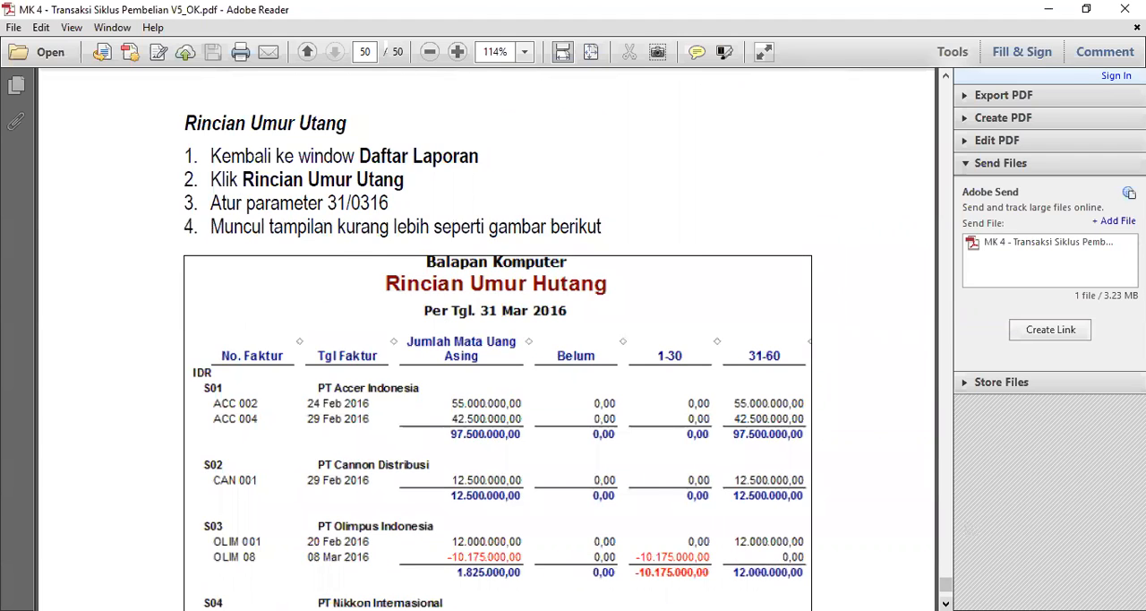
{"action": "scroll", "coordinate": [486, 341], "scroll_direction": "down", "scroll_amount": 3}
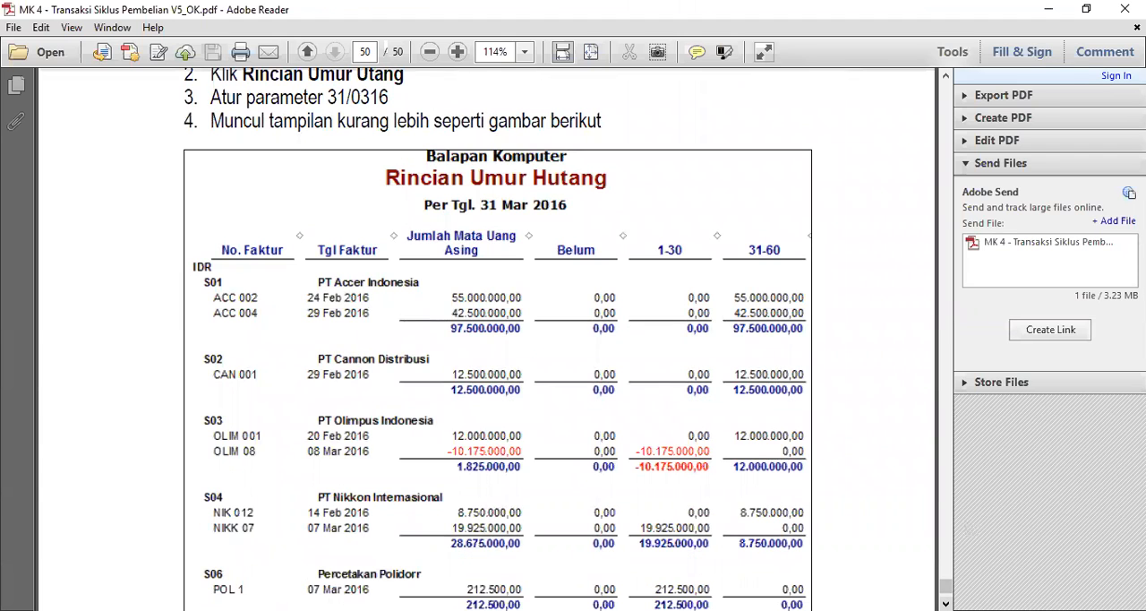
{"action": "scroll", "coordinate": [497, 340], "scroll_direction": "down", "scroll_amount": 1}
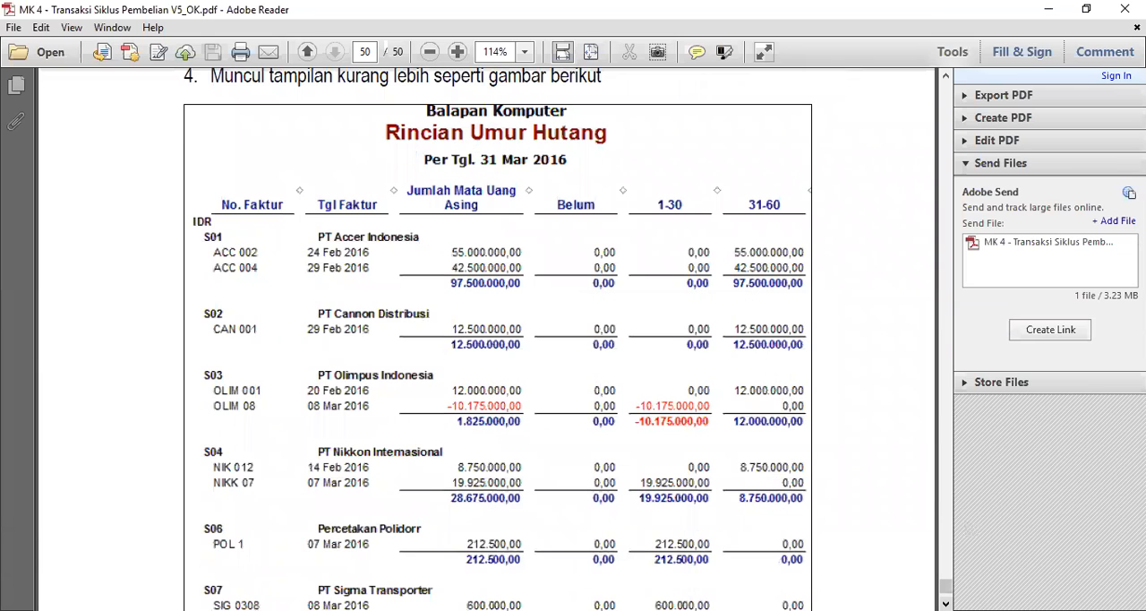
{"action": "scroll", "coordinate": [497, 340], "scroll_direction": "down", "scroll_amount": 2}
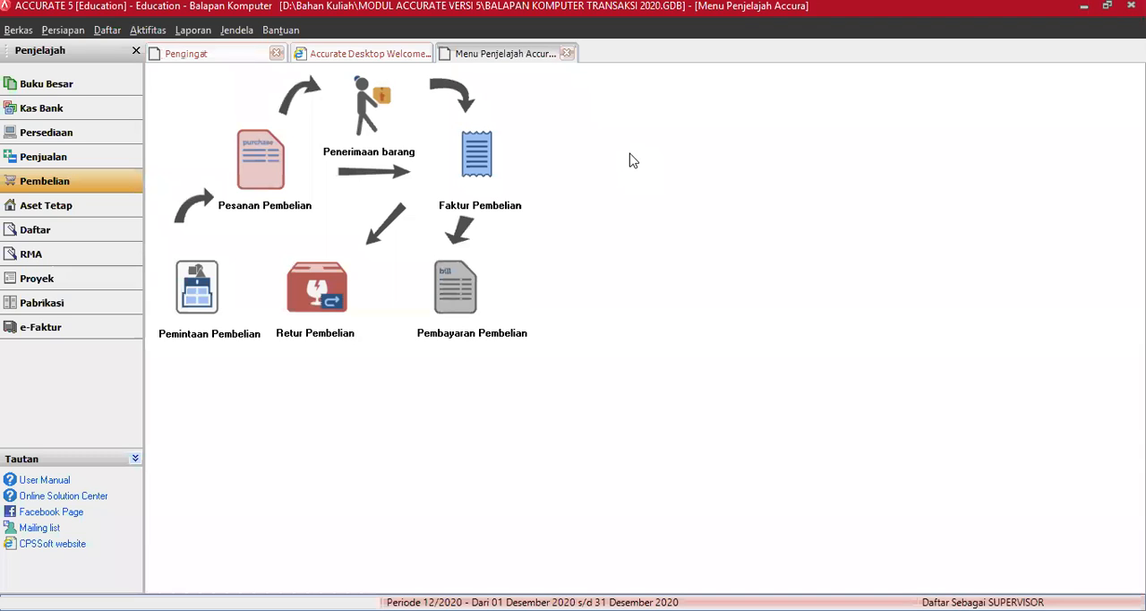
Switch to ACCURATE 5, open the Daftar Laporan report list, and show the Akun Hutang & Pemasok category
{"action": "left_click", "coordinate": [192, 36]}
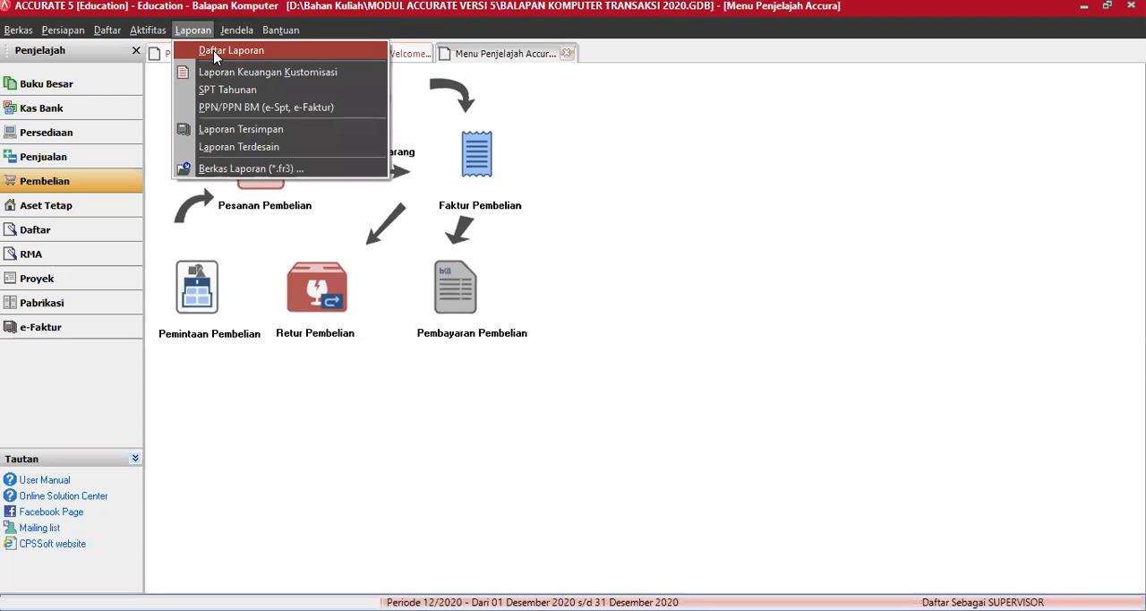
{"action": "left_click", "coordinate": [213, 50]}
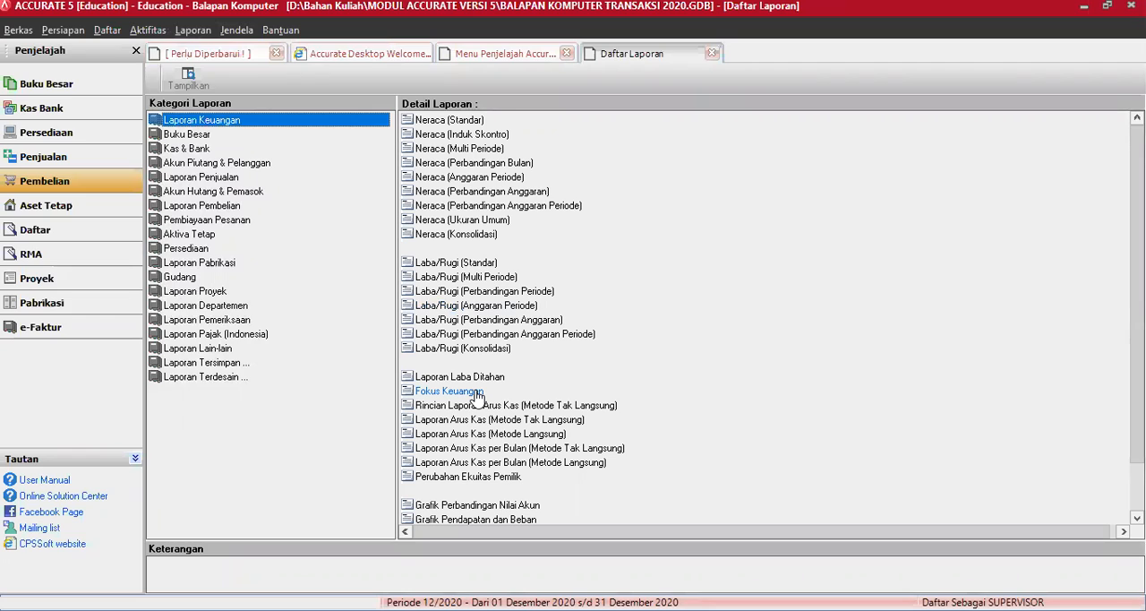
{"action": "left_click", "coordinate": [192, 150]}
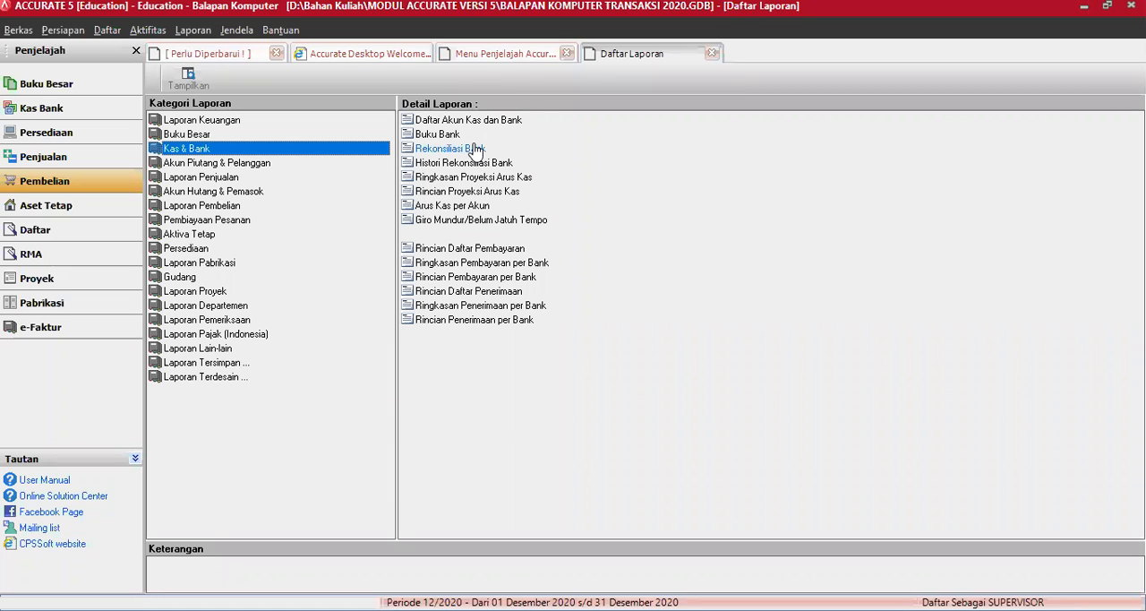
{"action": "left_click", "coordinate": [205, 212]}
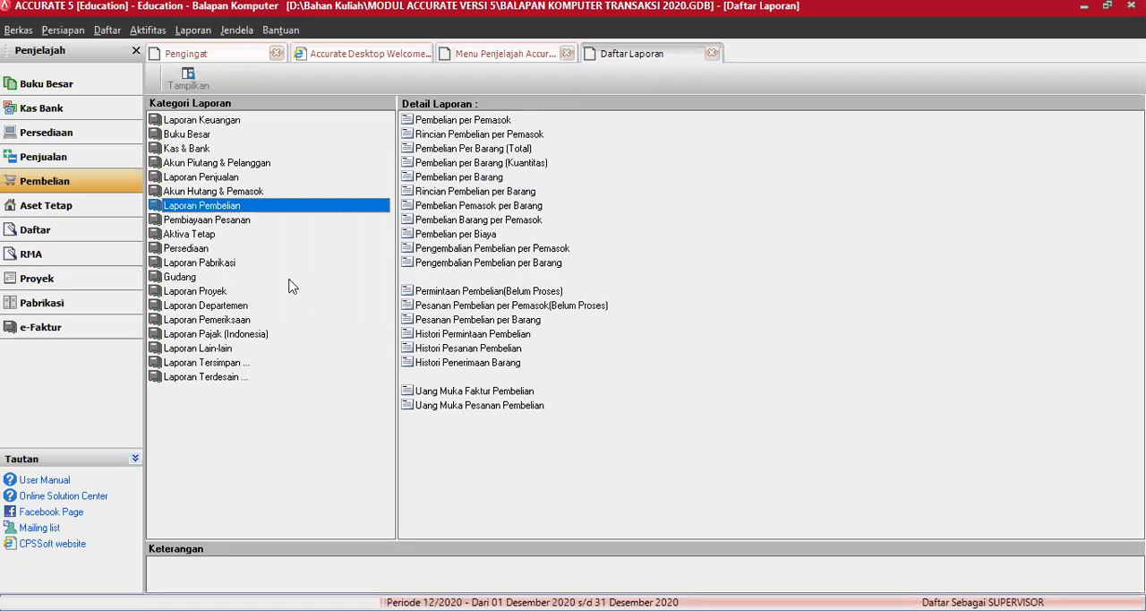
{"action": "left_click", "coordinate": [202, 192]}
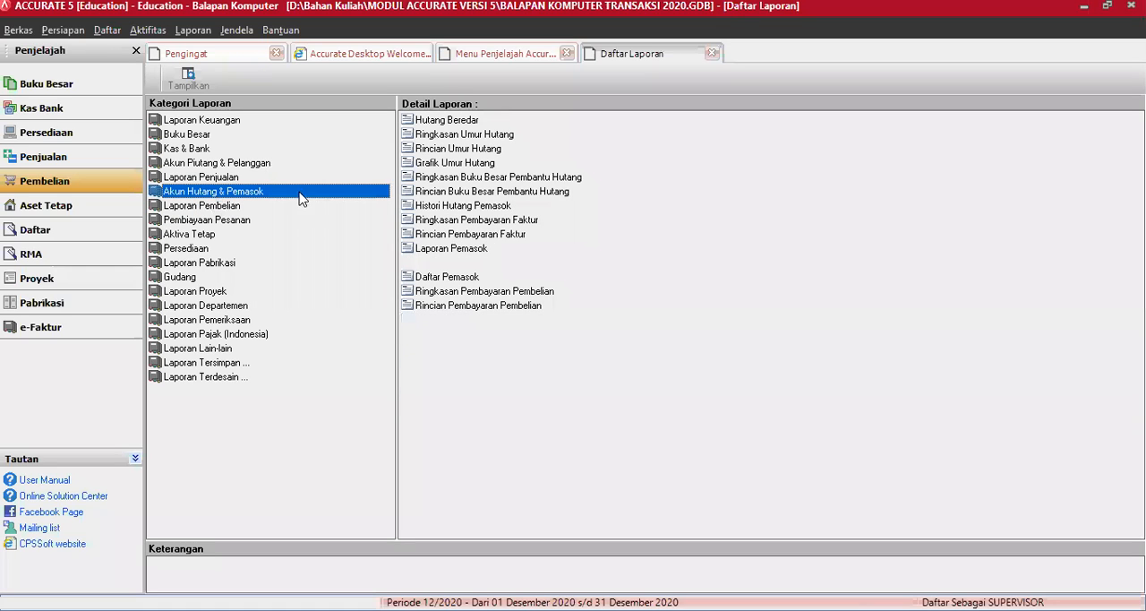
Generate the Hutang Beredar report as of 31/03/16
{"action": "left_click", "coordinate": [453, 120]}
{"action": "double_click", "coordinate": [451, 120]}
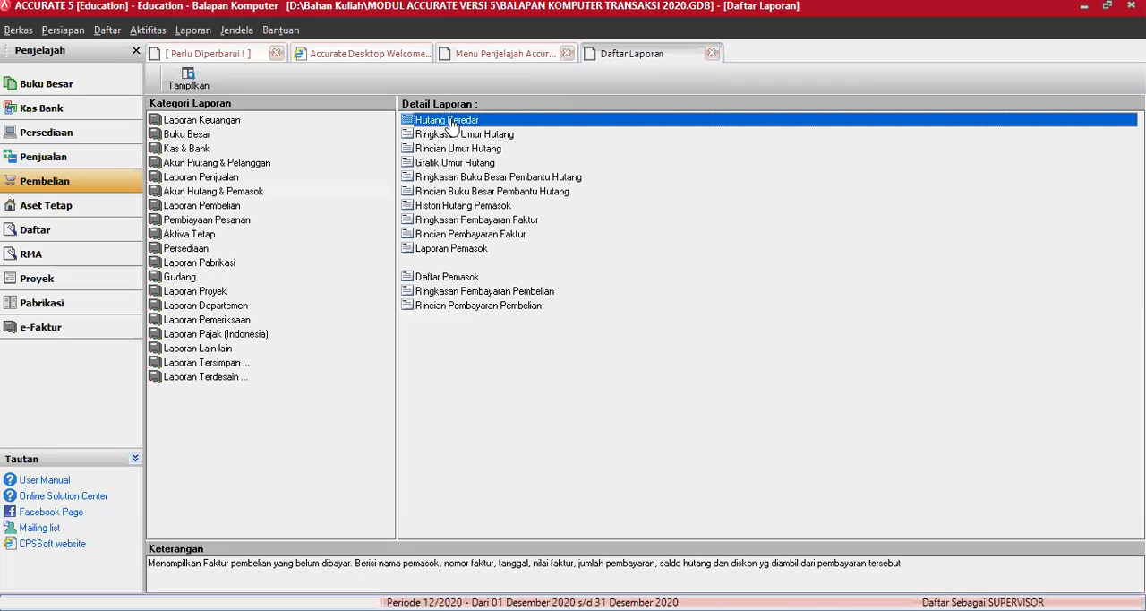
{"action": "double_click", "coordinate": [451, 120]}
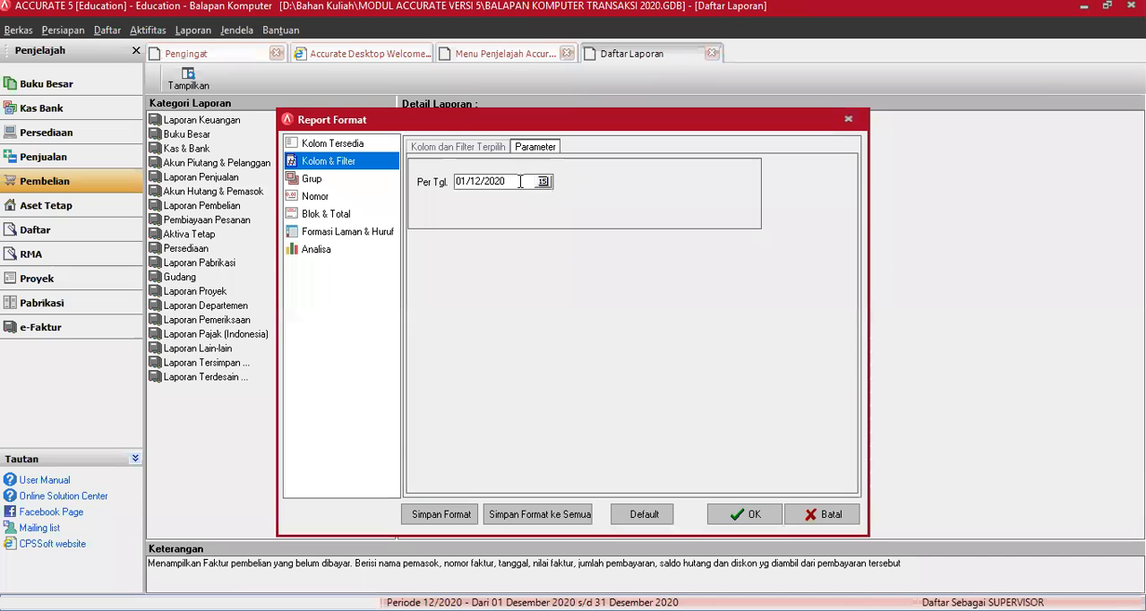
{"action": "key", "text": "Tab"}
{"action": "type", "text": "31/03/16"}
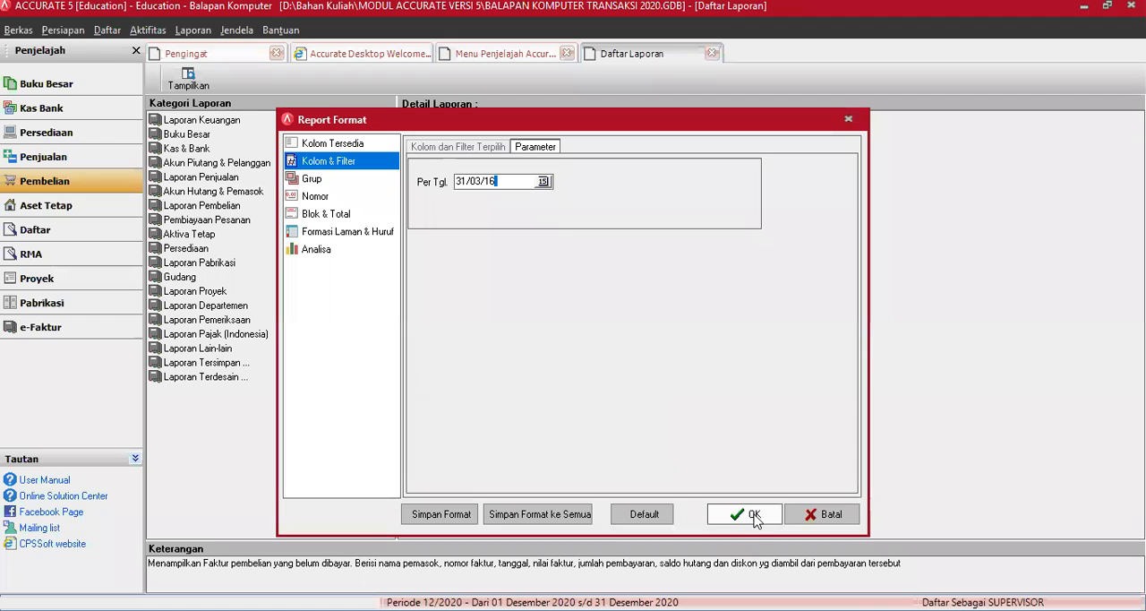
{"action": "left_click", "coordinate": [754, 515]}
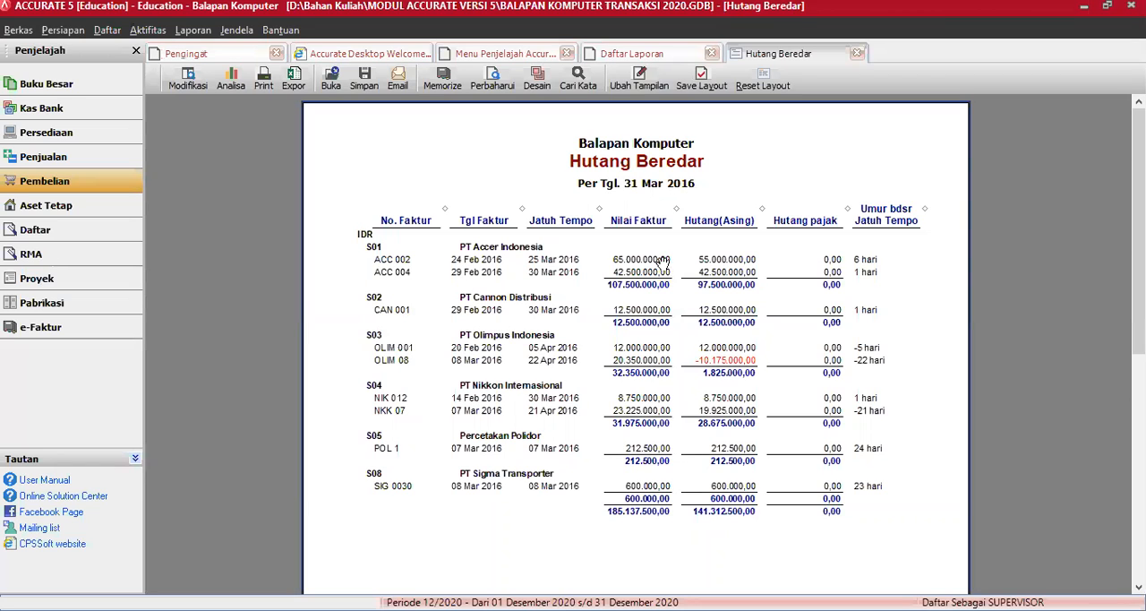
{"action": "left_click", "coordinate": [475, 261]}
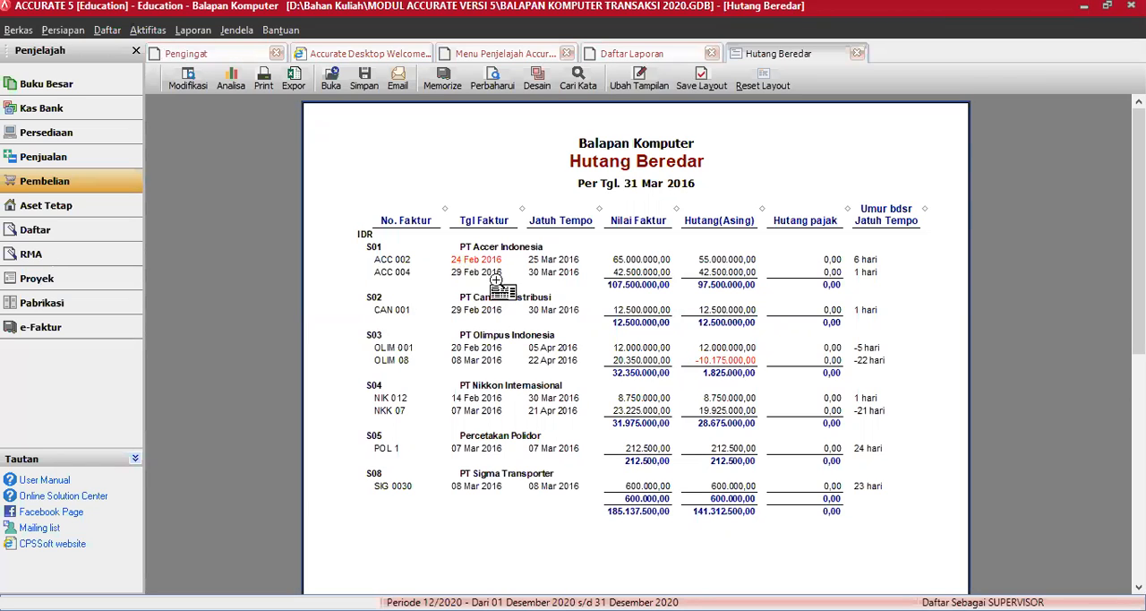
{"action": "left_click", "coordinate": [510, 310]}
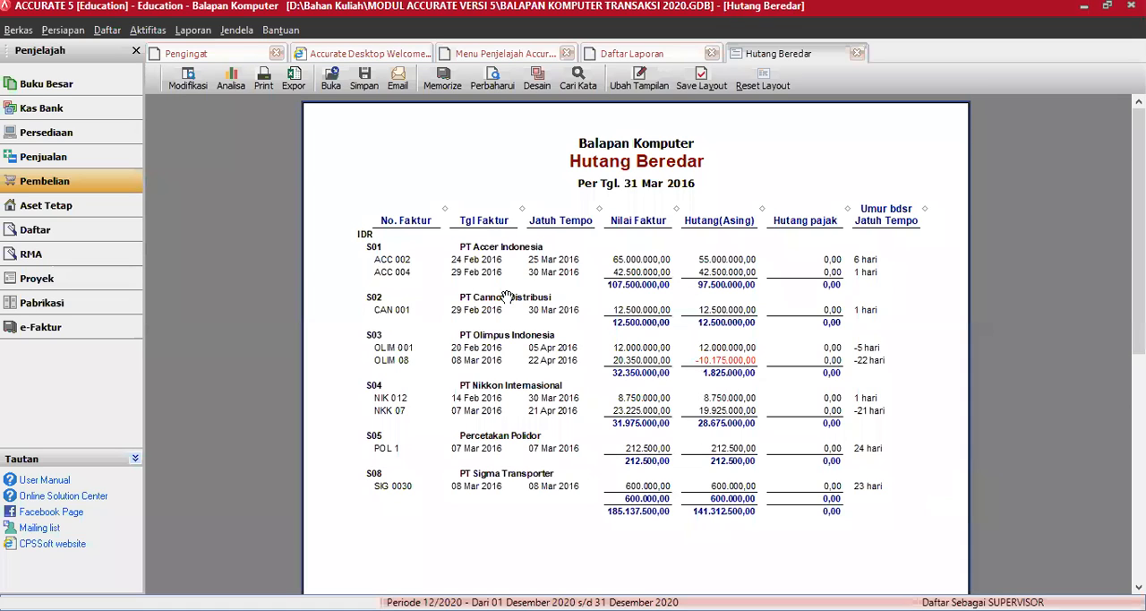
Return to the report list and generate the Rincian Umur Hutang report as of 31/03/16
{"action": "left_click", "coordinate": [631, 55]}
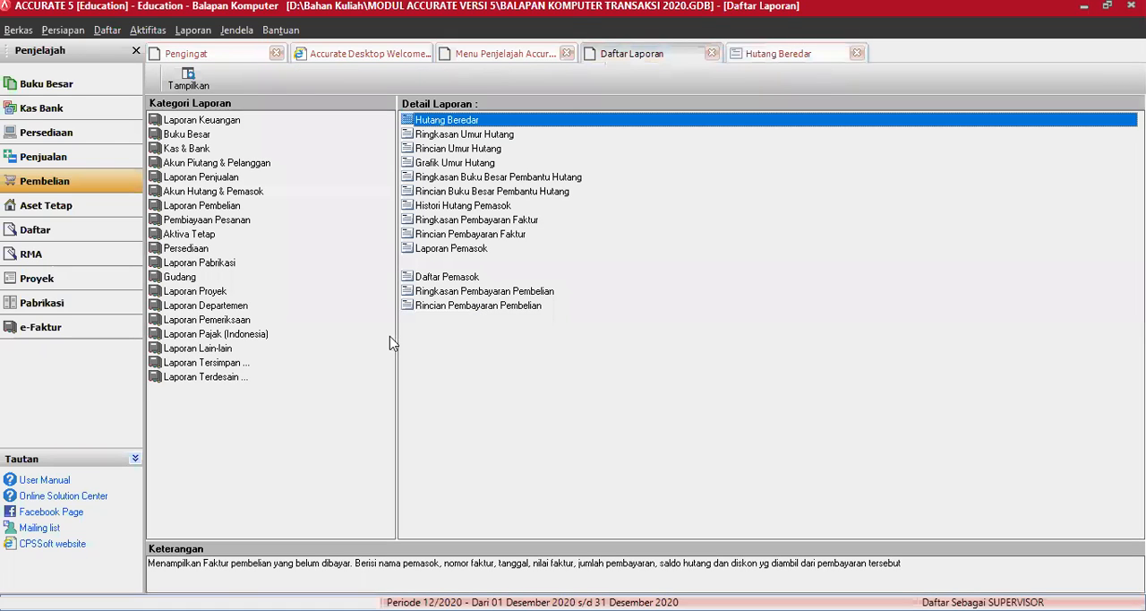
{"action": "left_click", "coordinate": [477, 150]}
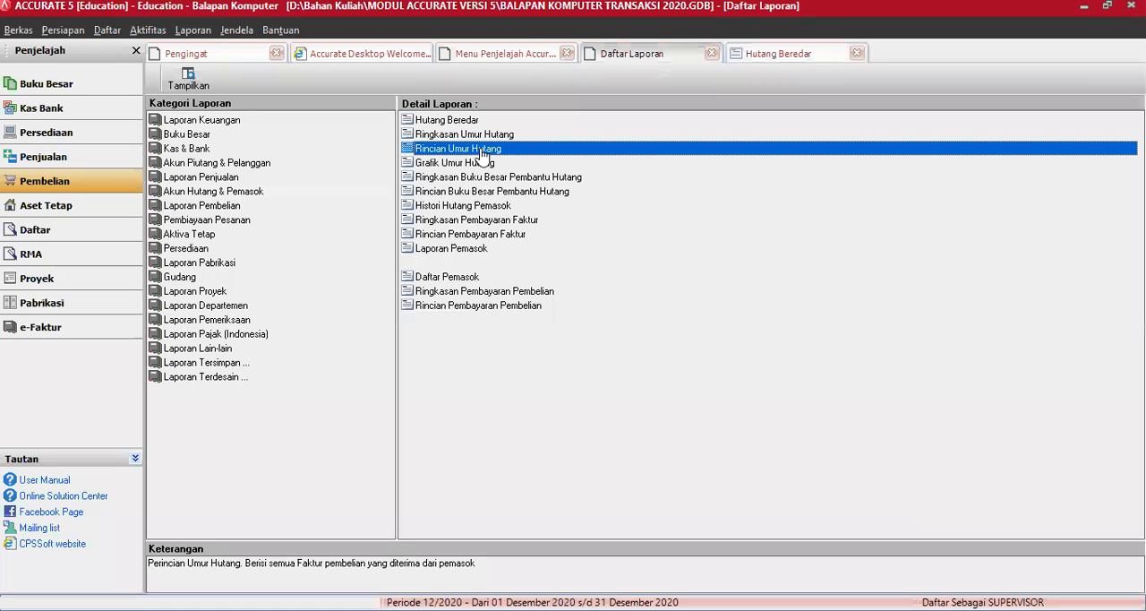
{"action": "double_click", "coordinate": [483, 154]}
{"action": "left_click_drag", "start_coordinate": [514, 182], "coordinate": [389, 186]}
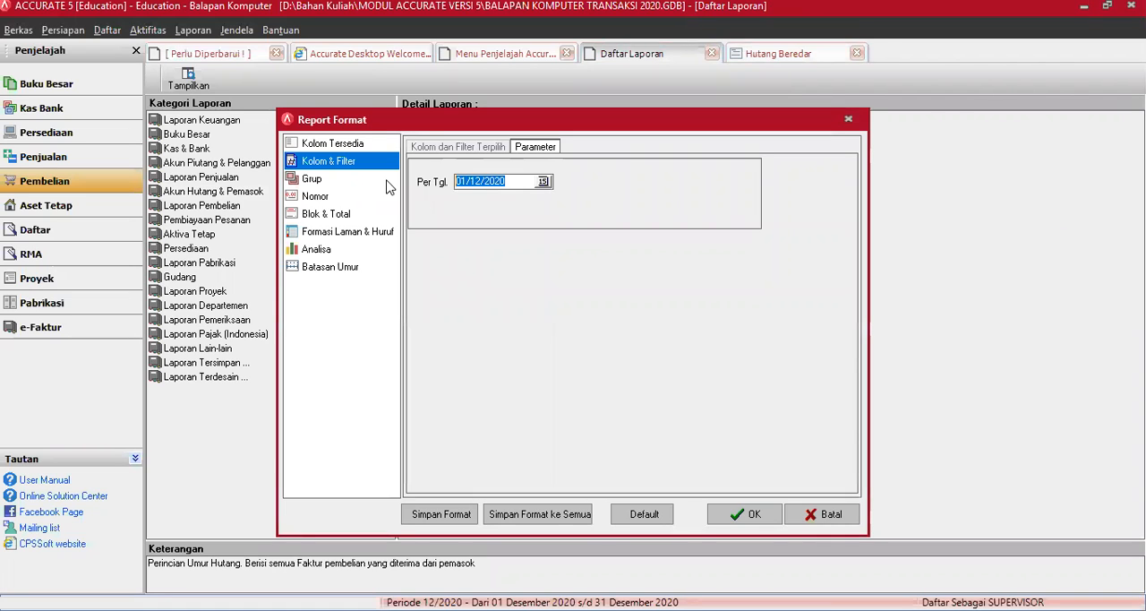
{"action": "type", "text": "31/03/16"}
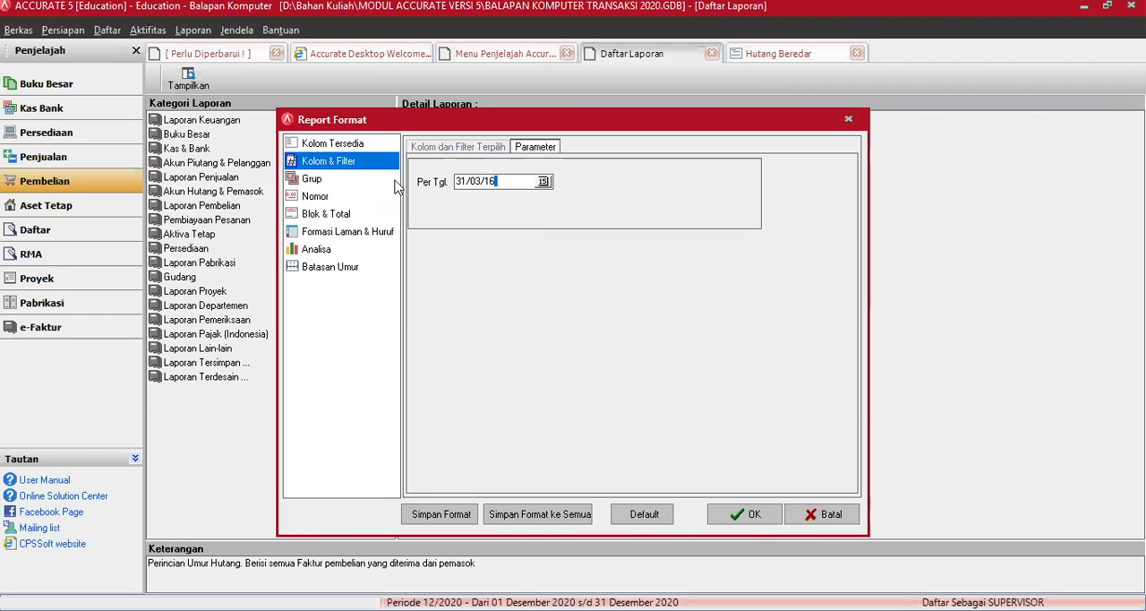
{"action": "left_click", "coordinate": [750, 515]}
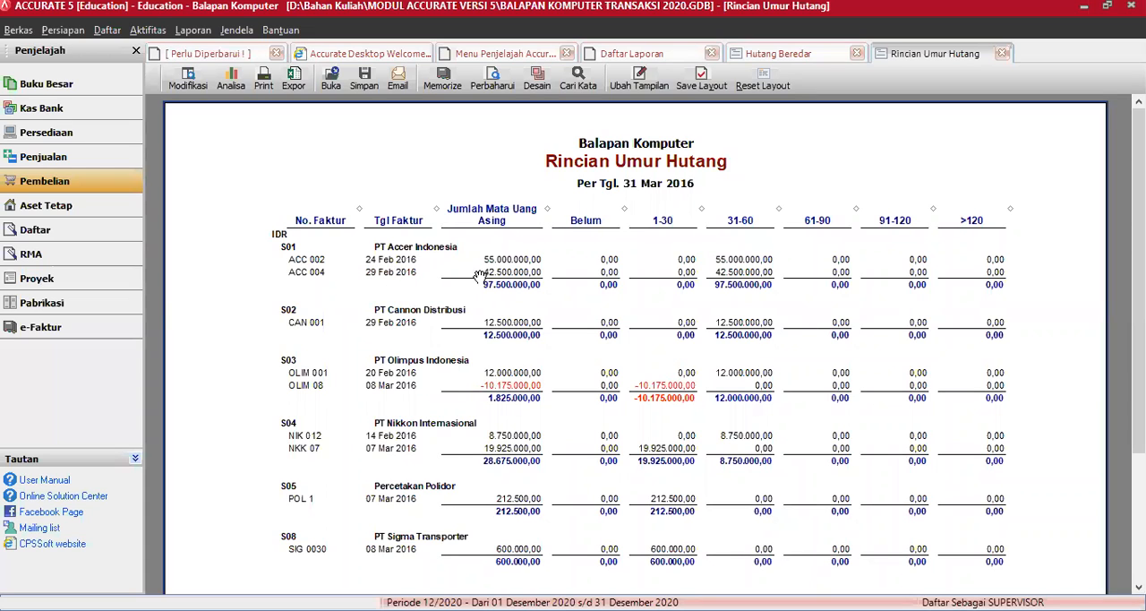
View the source purchase invoice of ACC 004 from the aging report, close it unchanged, and review the report
{"action": "left_click", "coordinate": [391, 272]}
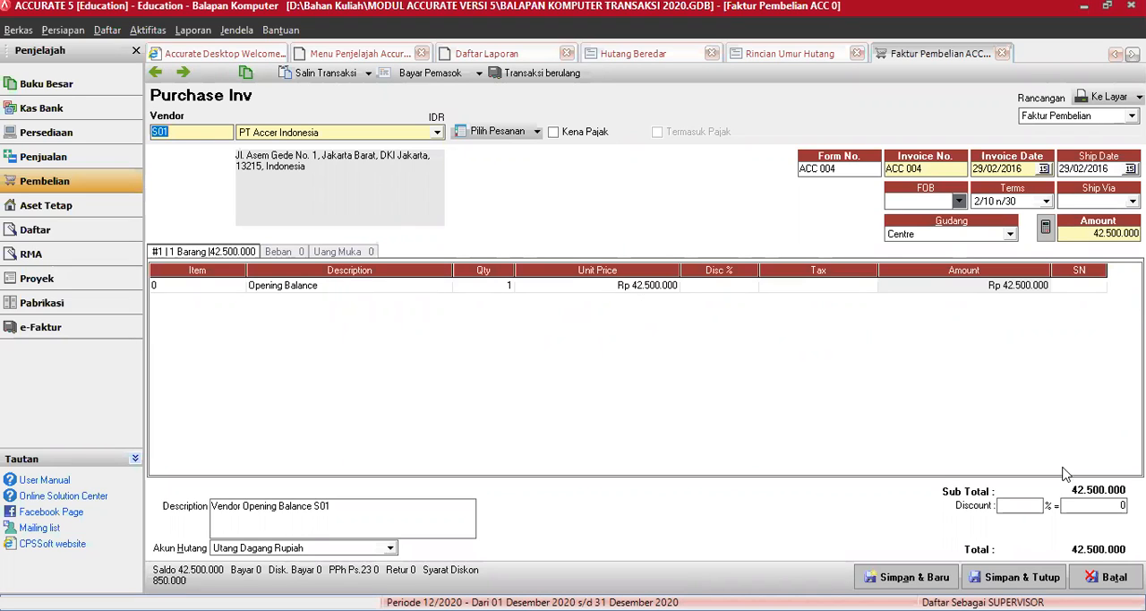
{"action": "left_click", "coordinate": [1107, 577]}
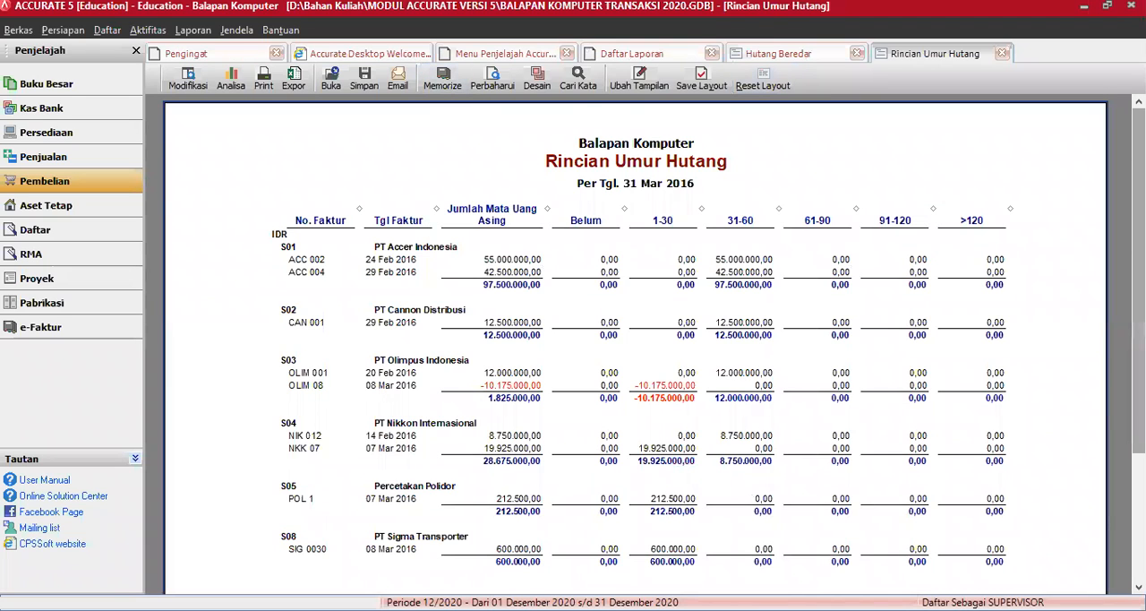
{"action": "scroll", "coordinate": [636, 345], "scroll_direction": "down", "scroll_amount": 1}
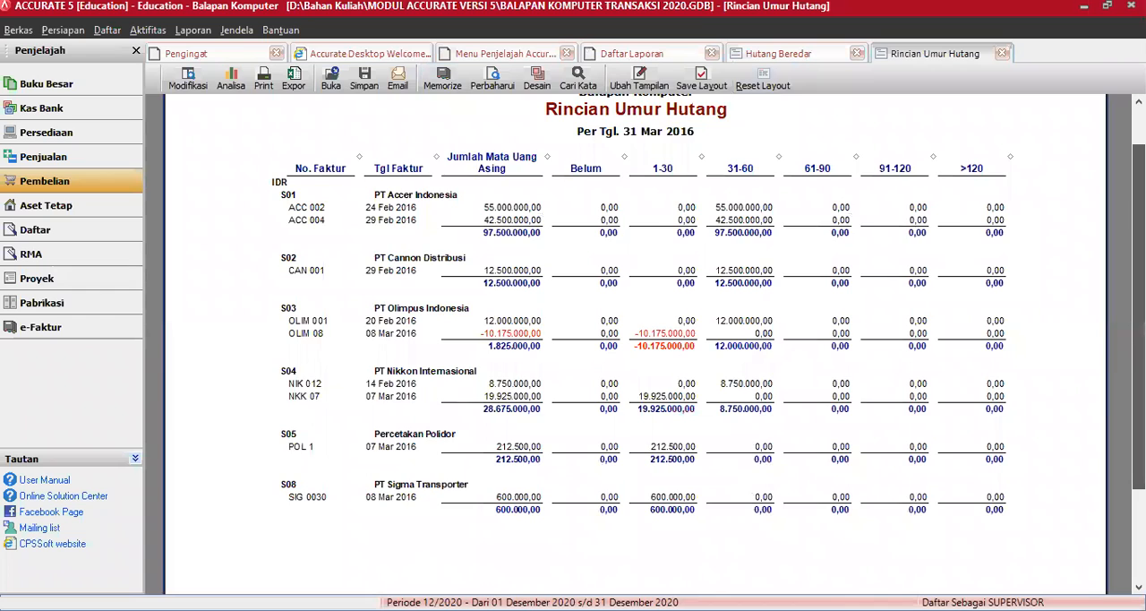
{"action": "scroll", "coordinate": [636, 344], "scroll_direction": "up", "scroll_amount": 1}
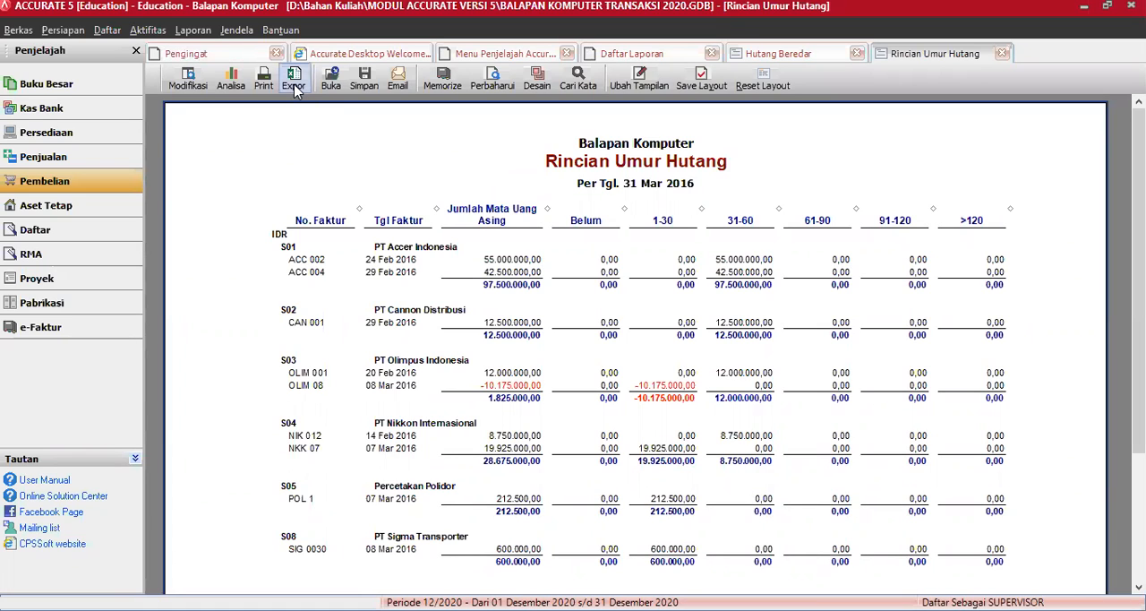
Export all pages of the Rincian Umur Hutang report to an Excel file named Contoh Daftar, set to open after export
{"action": "left_click", "coordinate": [295, 85]}
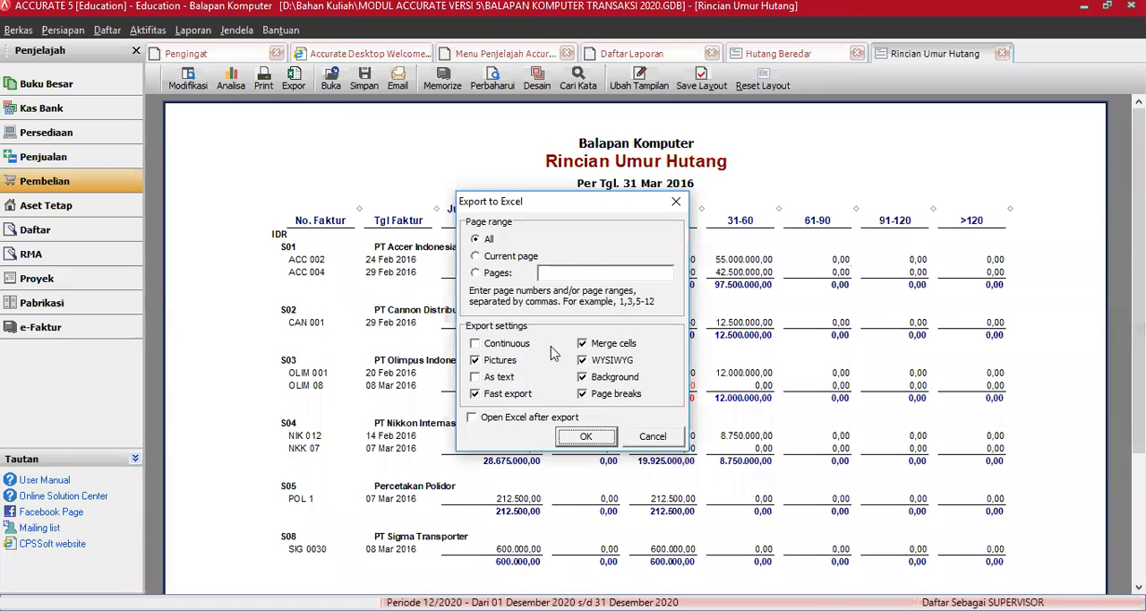
{"action": "left_click", "coordinate": [505, 417]}
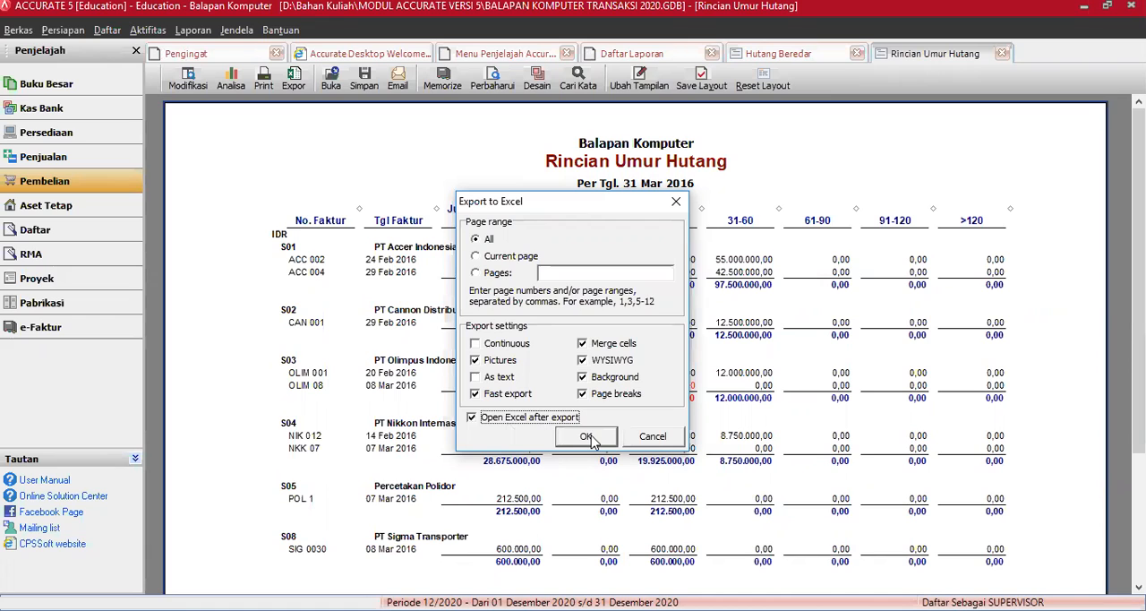
{"action": "left_click", "coordinate": [587, 438]}
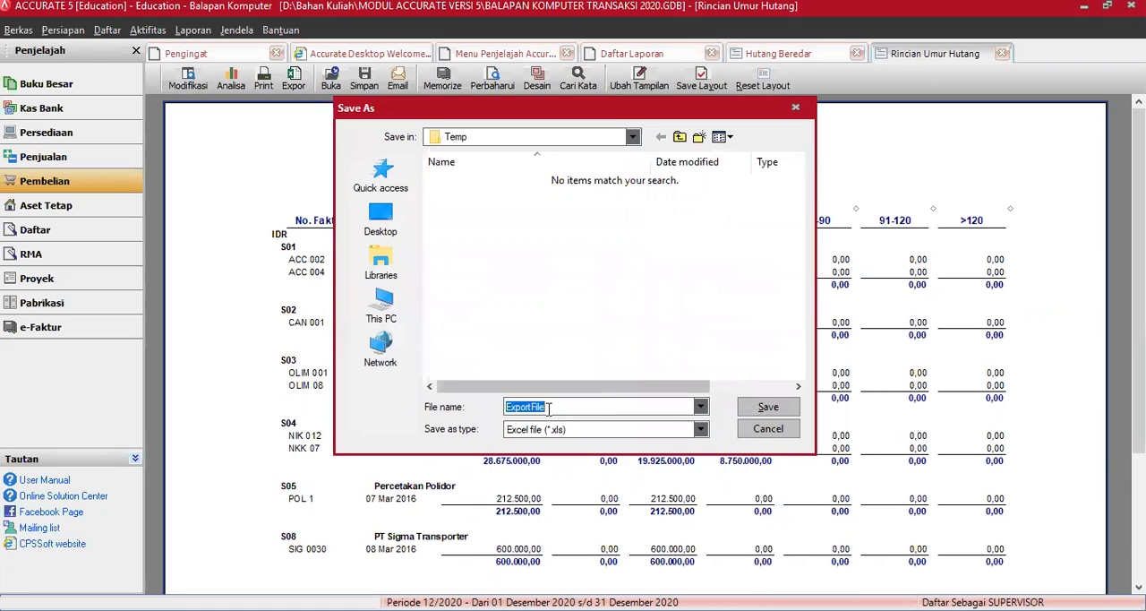
{"action": "key", "text": "BackSpace"}
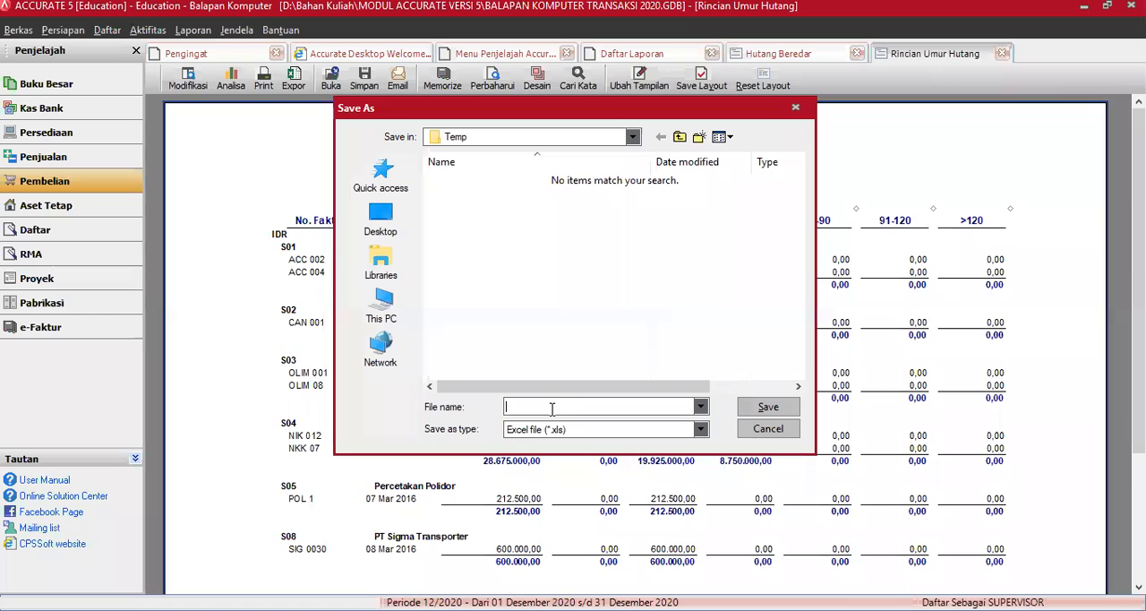
{"action": "type", "text": "Contoh Daftar"}
{"action": "key", "text": "Return"}
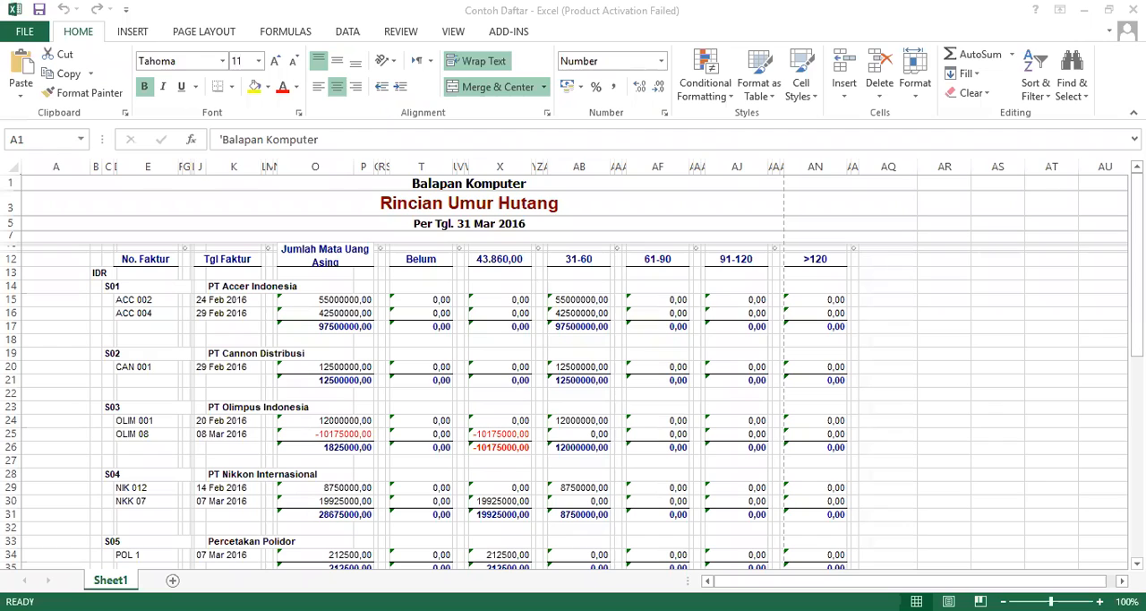
In the exported Excel workbook, delete column AN holding the >120 day aging amounts
{"action": "left_click", "coordinate": [1137, 265]}
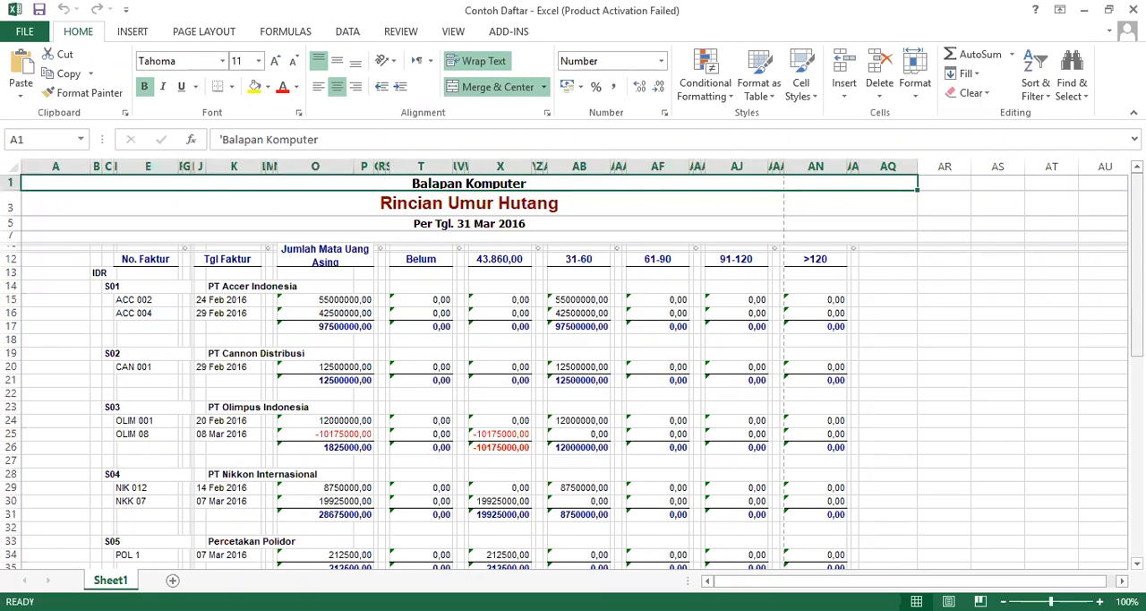
{"action": "scroll", "coordinate": [573, 368], "scroll_direction": "down", "scroll_amount": 2}
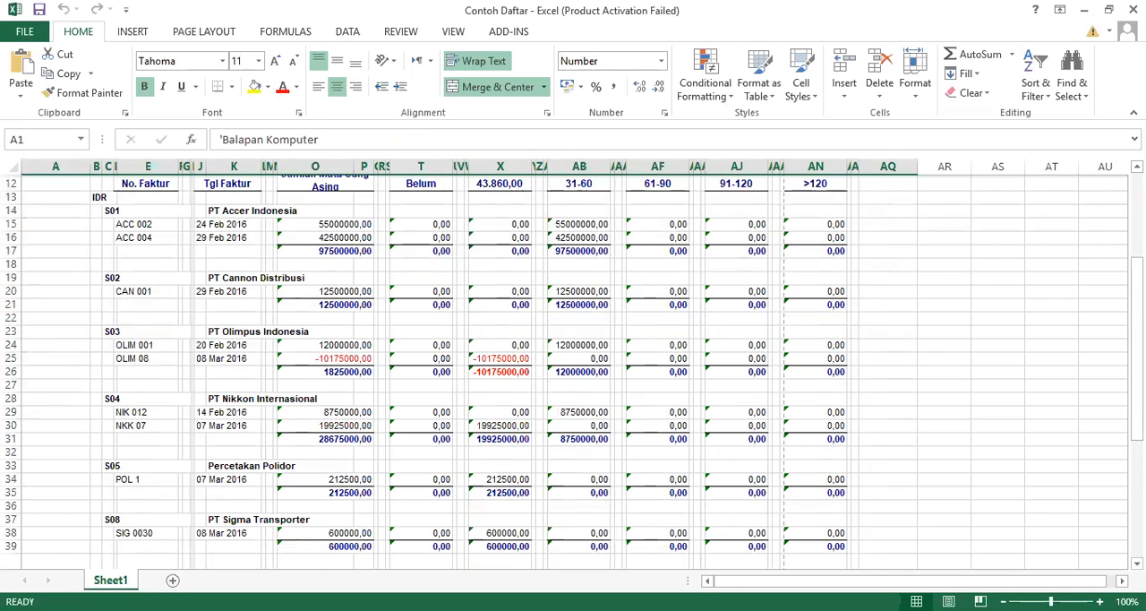
{"action": "left_click", "coordinate": [817, 168]}
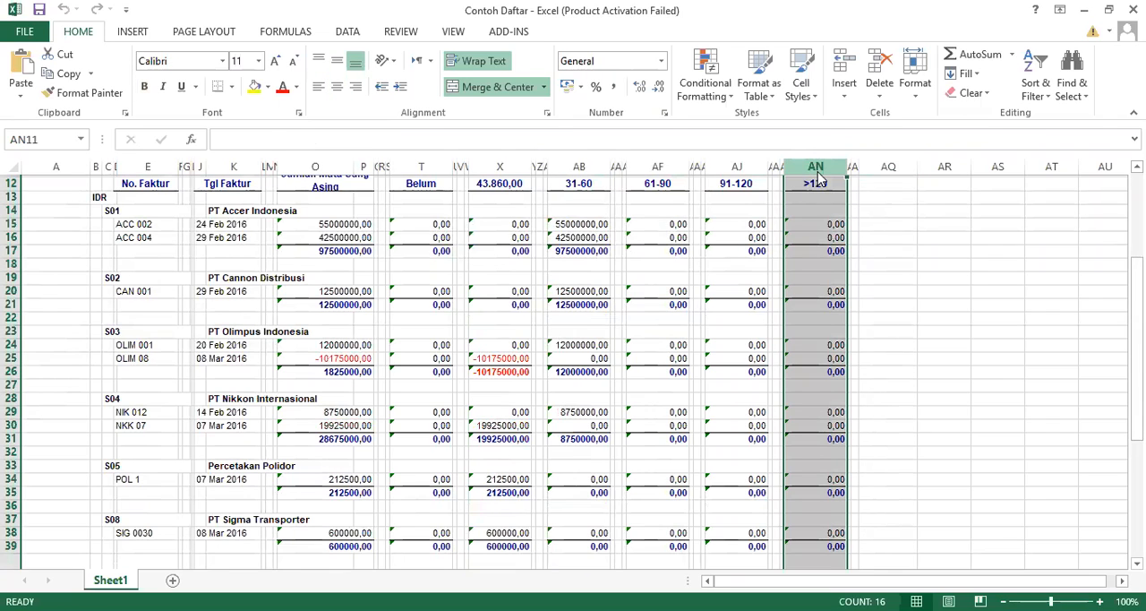
{"action": "right_click", "coordinate": [816, 168]}
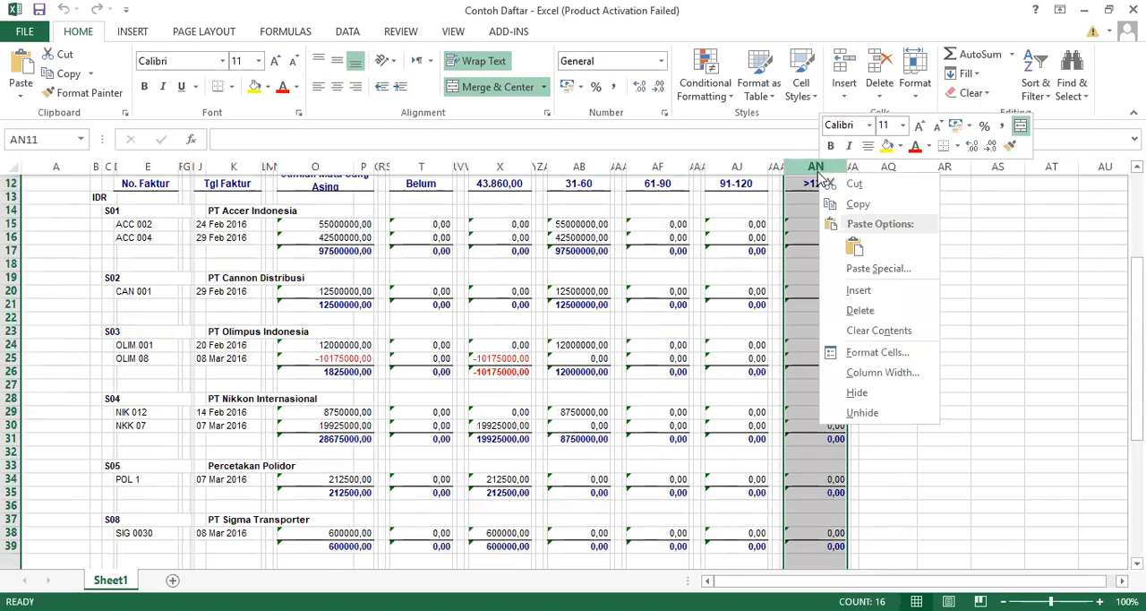
{"action": "left_click", "coordinate": [862, 311]}
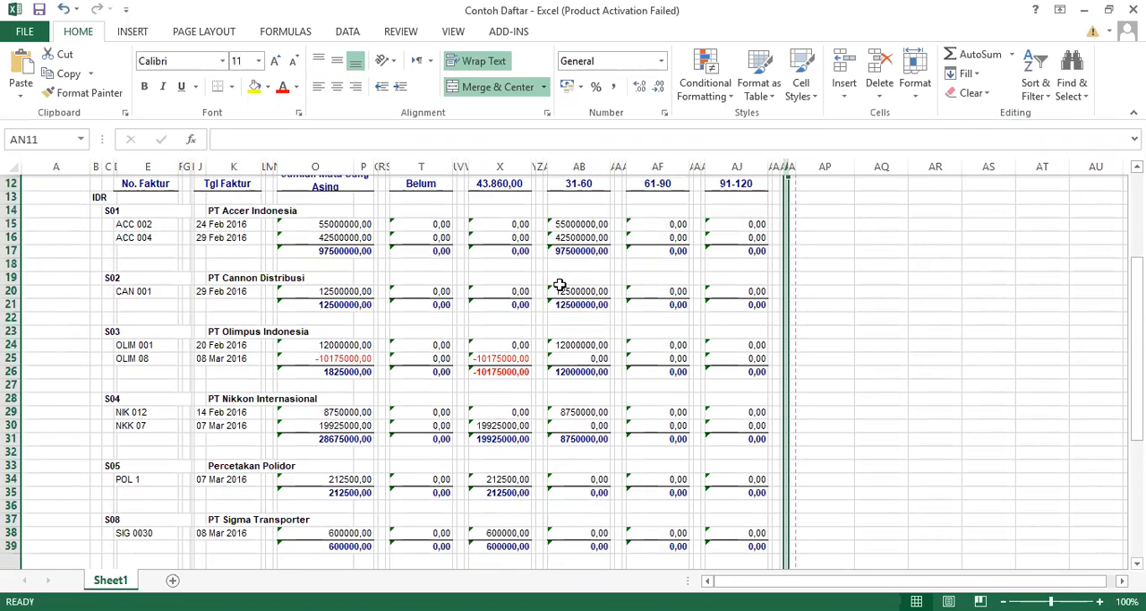
{"action": "left_click", "coordinate": [522, 86]}
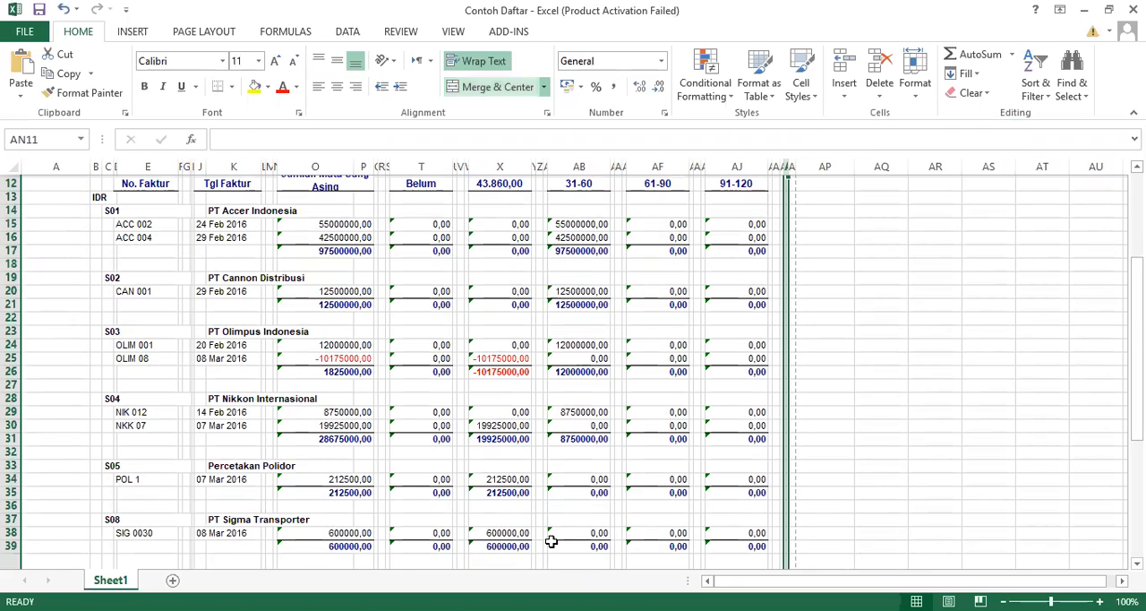